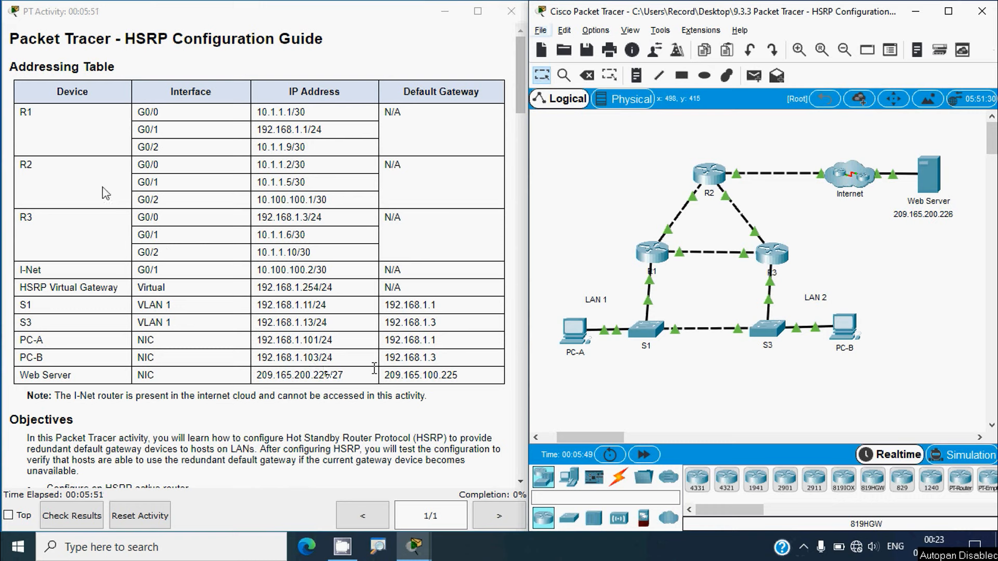
# Read the activity's addressing table, objectives, background and Part 1 connectivity instructions
pyautogui.scroll(-3, 109, 249)
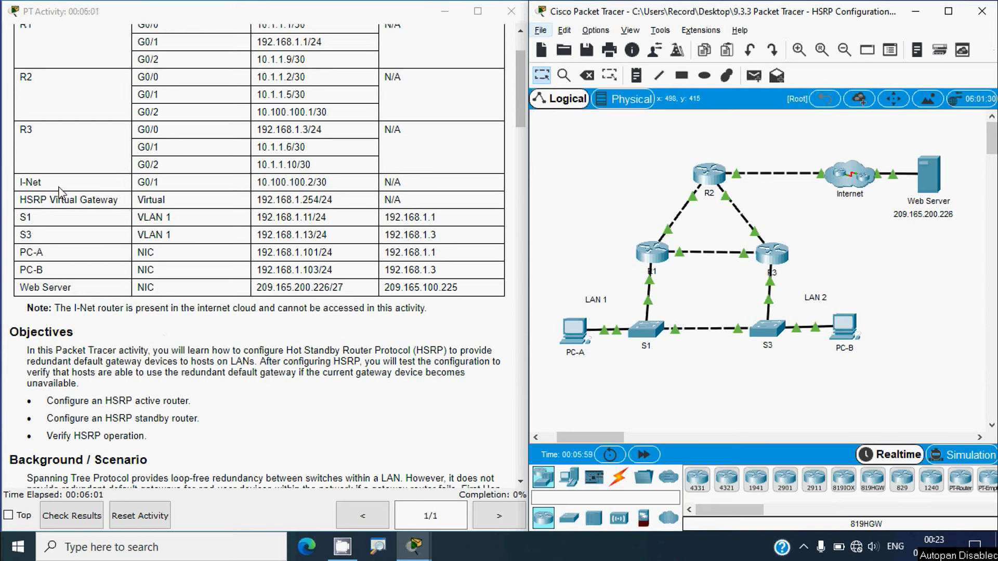
pyautogui.moveTo(21, 182); pyautogui.dragTo(64, 188)
pyautogui.scroll(2, 165, 188)
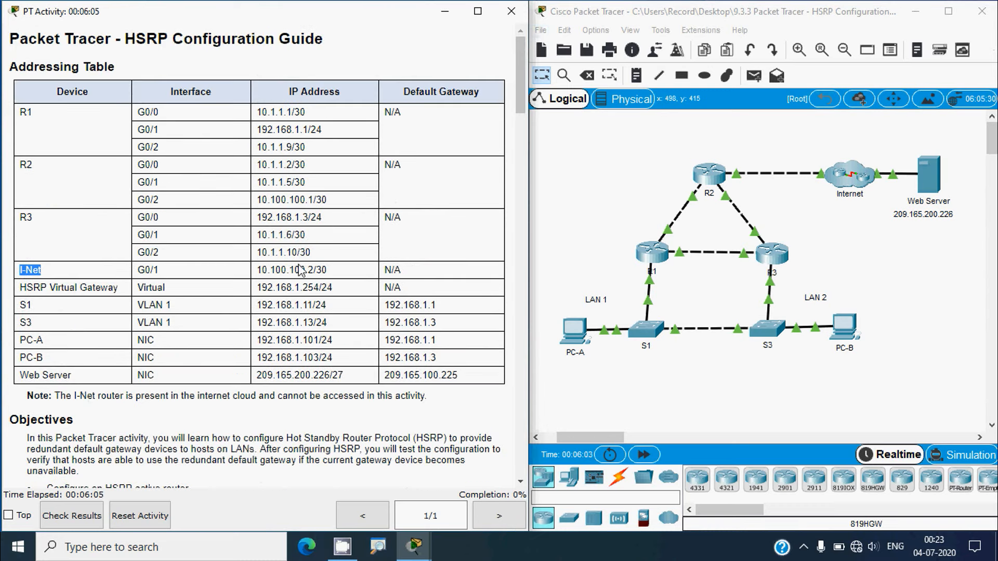
pyautogui.scroll(-2, 299, 269)
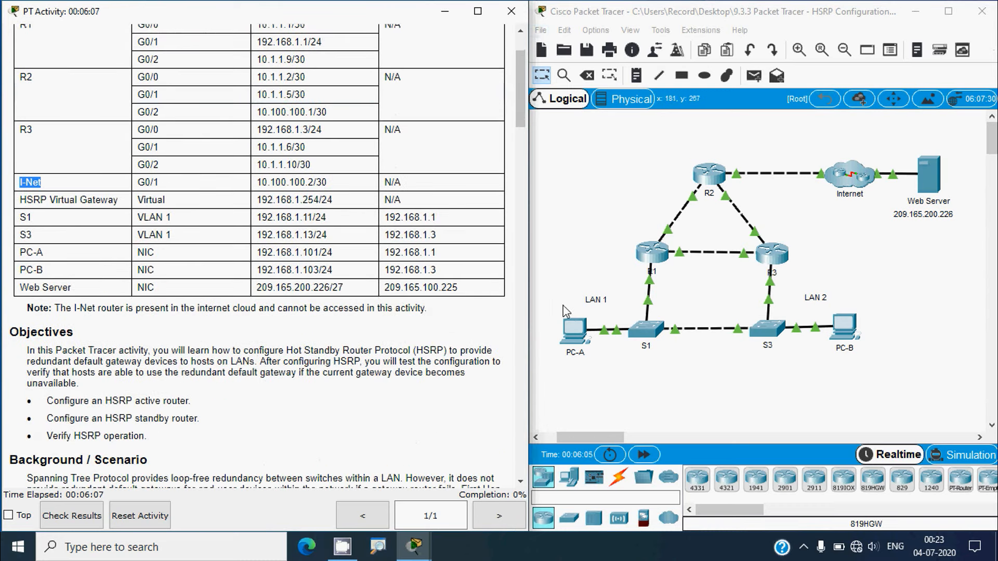
pyautogui.click(853, 266)
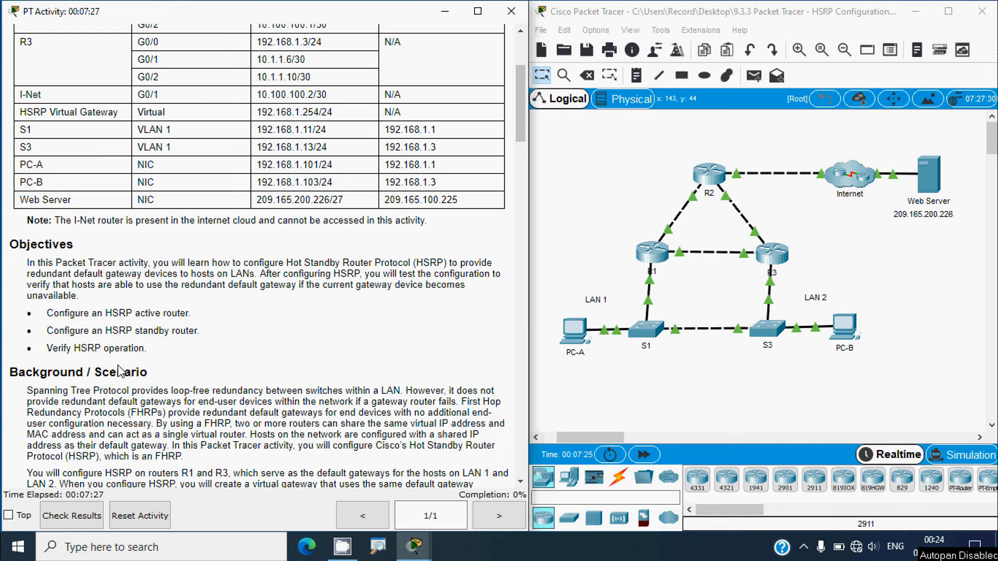
pyautogui.scroll(-1, 119, 367)
pyautogui.scroll(-2, 119, 367)
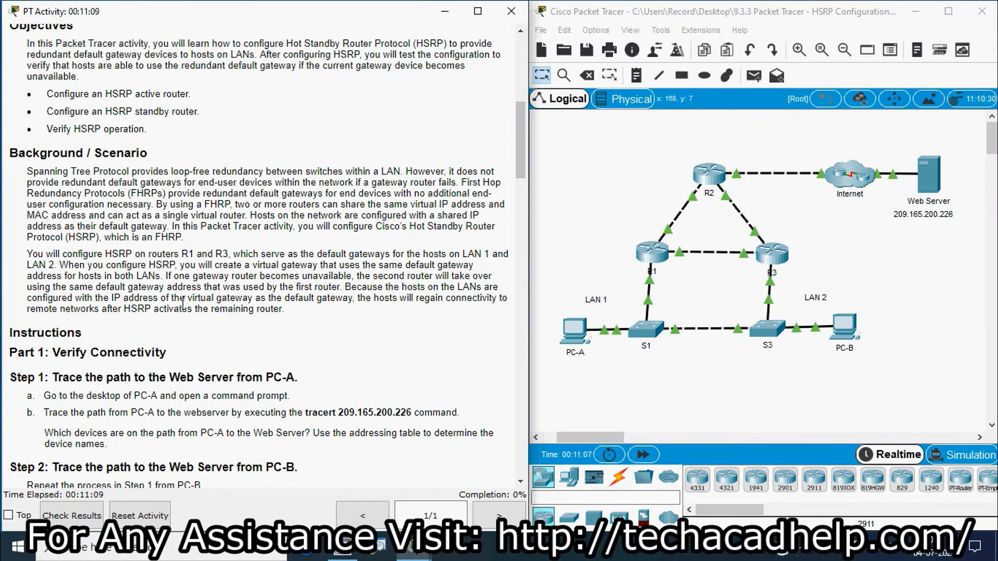
pyautogui.scroll(-1, 142, 312)
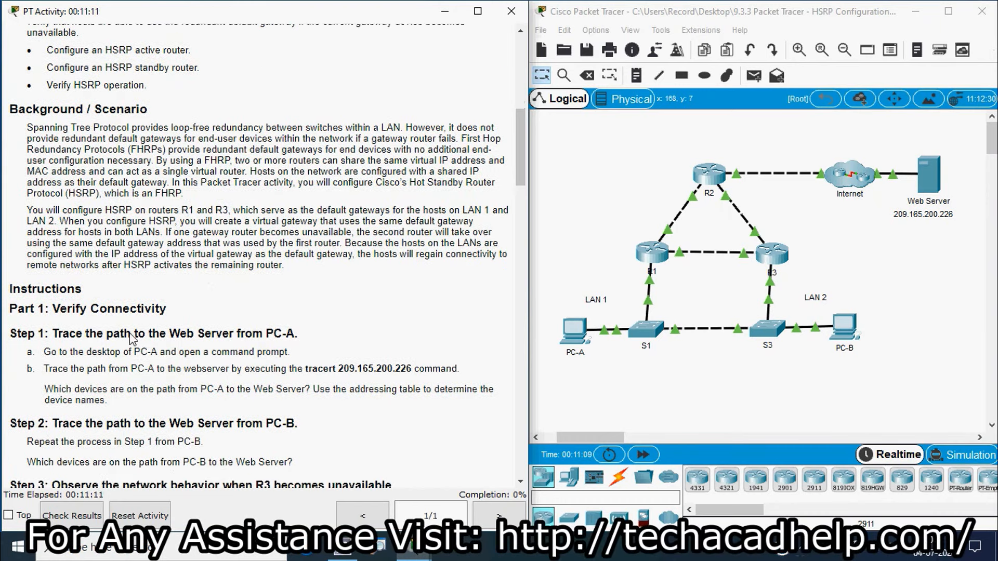
pyautogui.scroll(-2, 91, 326)
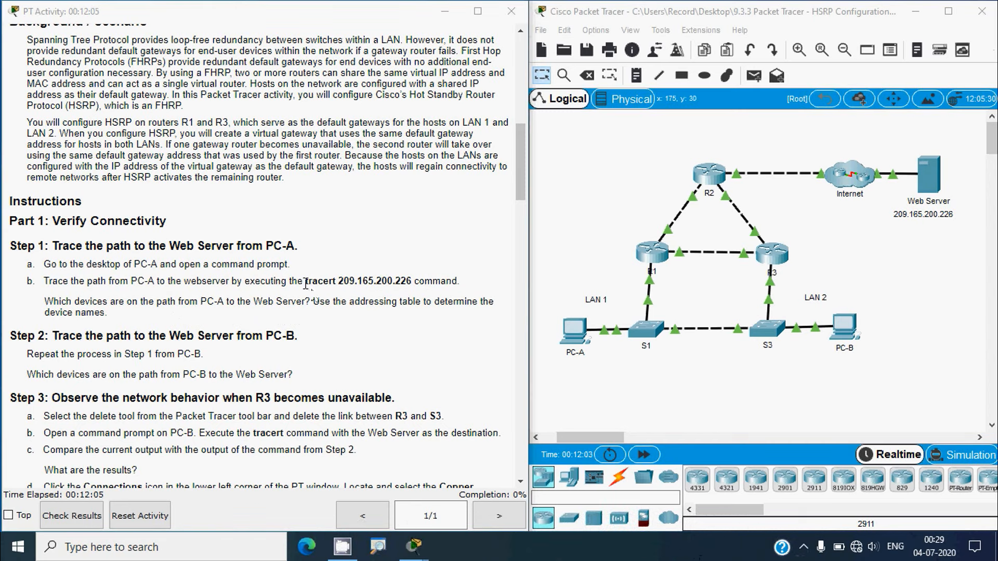
# Run the instructions' tracert 209.165.200.226 command in PC-A's command prompt and enlarge its window to show the full trace
pyautogui.moveTo(306, 284); pyautogui.dragTo(411, 281)
pyautogui.hotkey('ctrl', 'c')
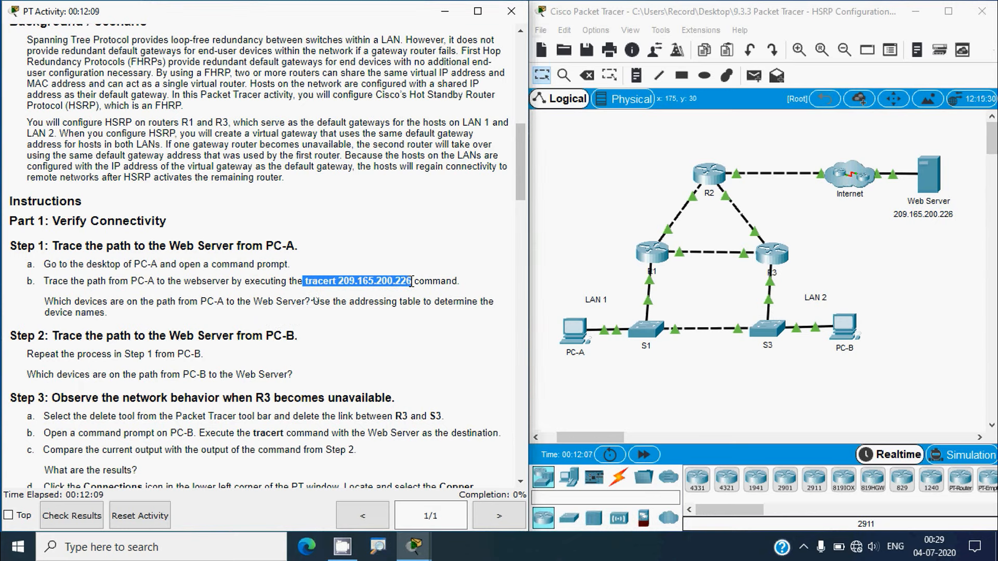
pyautogui.click(563, 341)
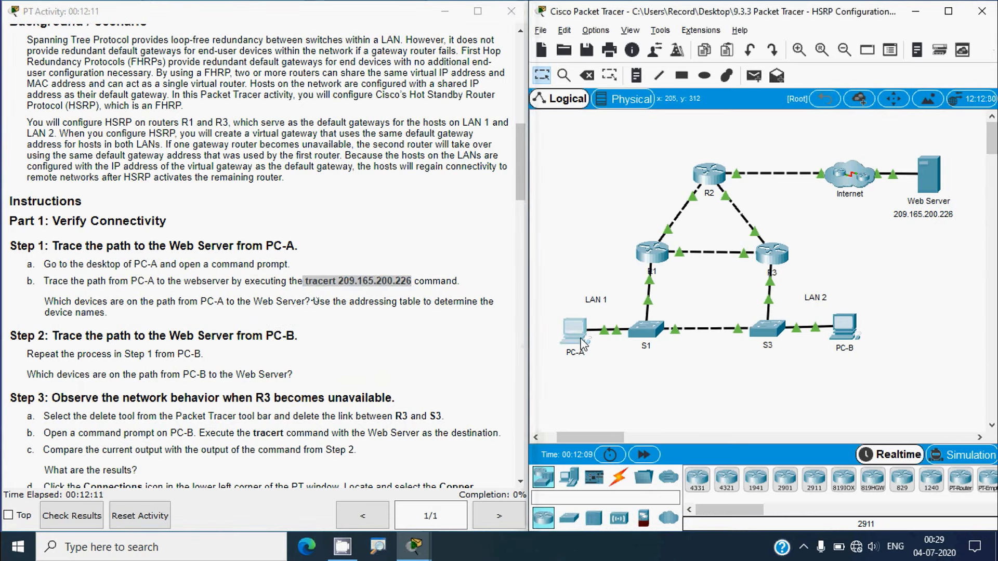
pyautogui.click(616, 154)
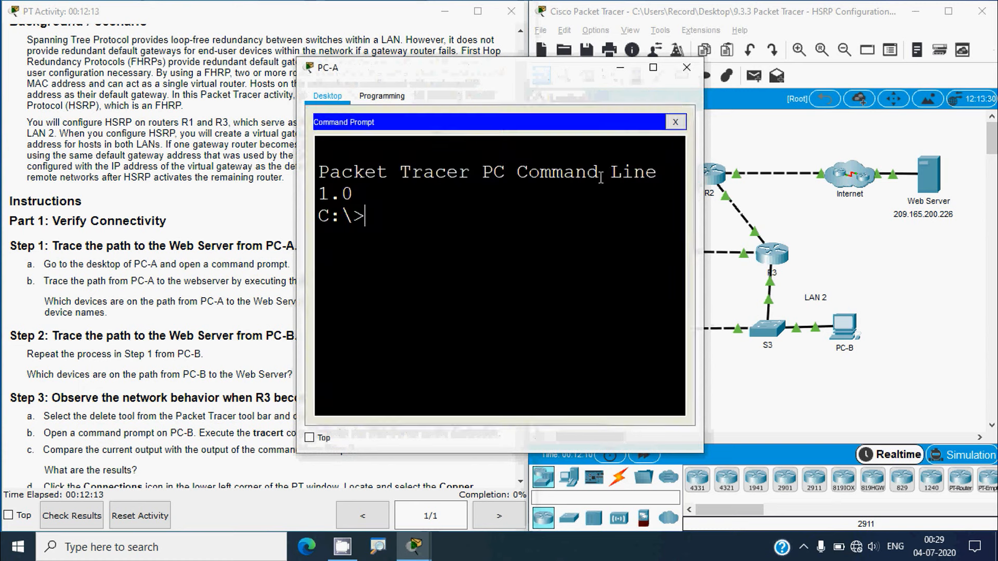
pyautogui.rightClick(377, 220)
pyautogui.click(396, 242)
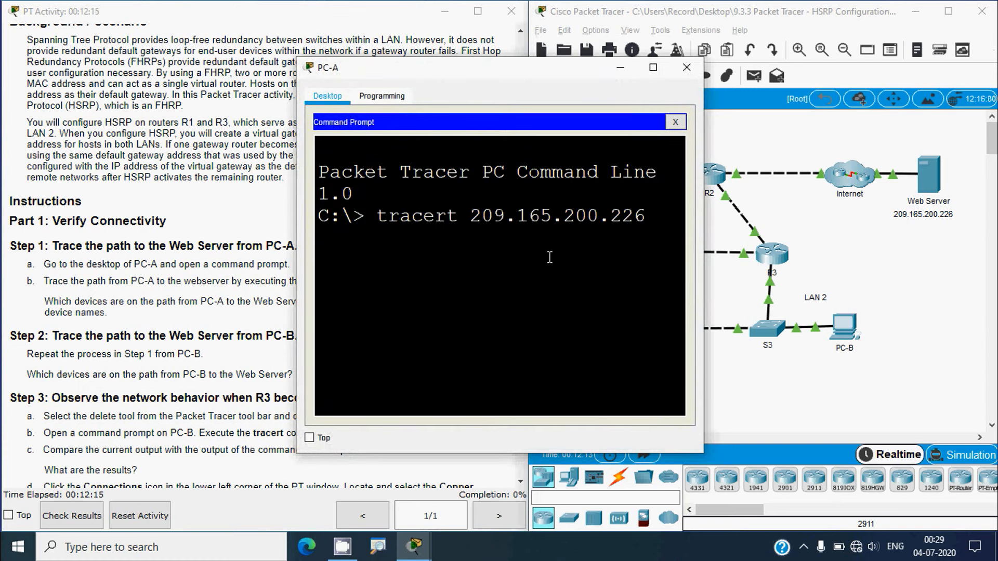
pyautogui.press('Return')
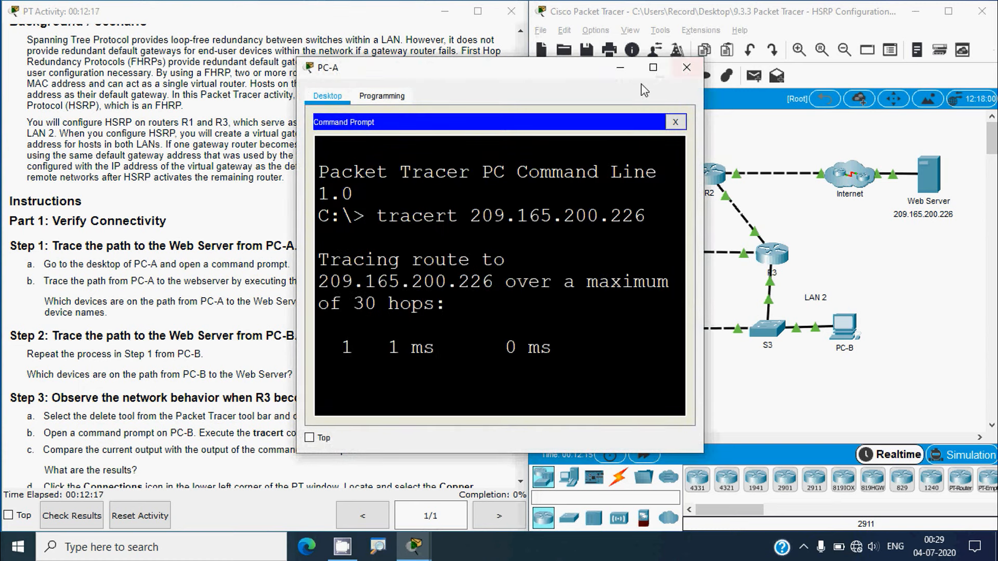
pyautogui.click(653, 68)
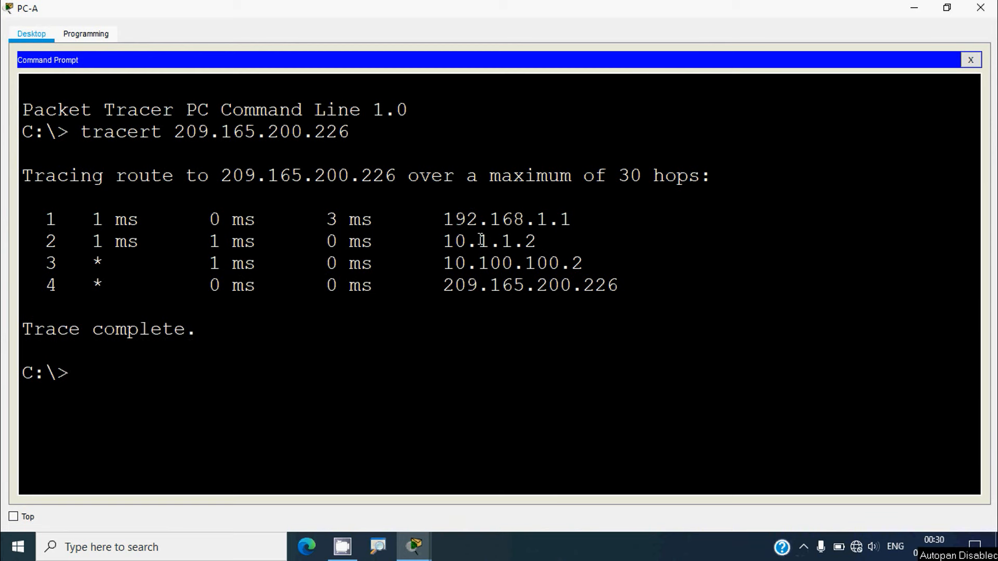
# Look up the first hop of PC-A's trace in the addressing table to identify its device and interface
pyautogui.click(946, 7)
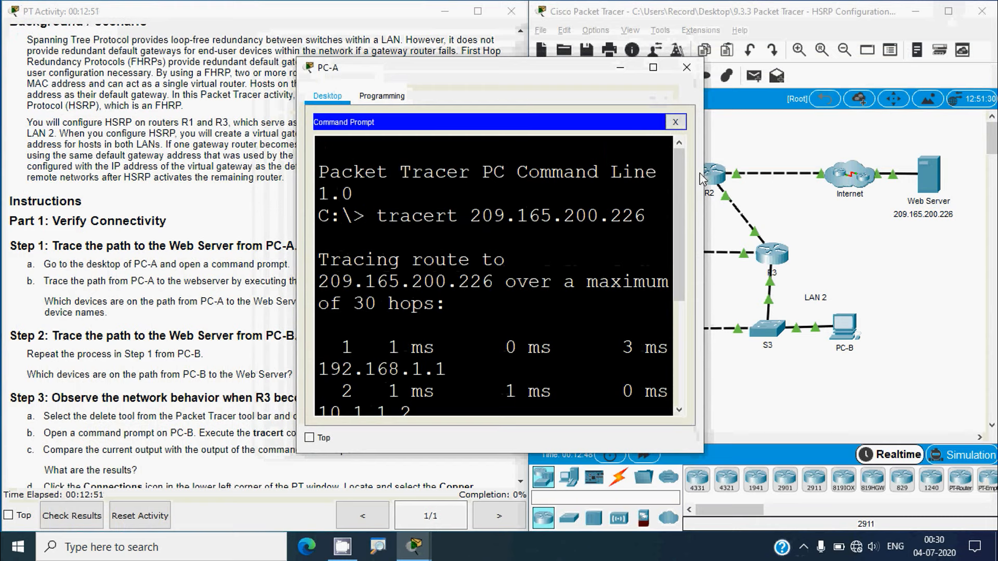
pyautogui.click(173, 178)
pyautogui.scroll(10, 517, 127)
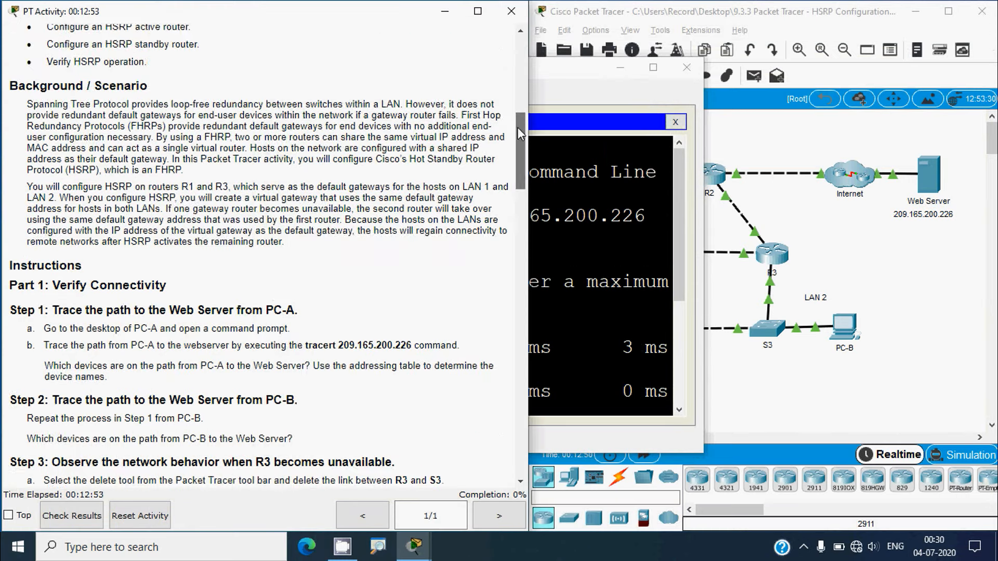
pyautogui.click(537, 131)
pyautogui.click(653, 67)
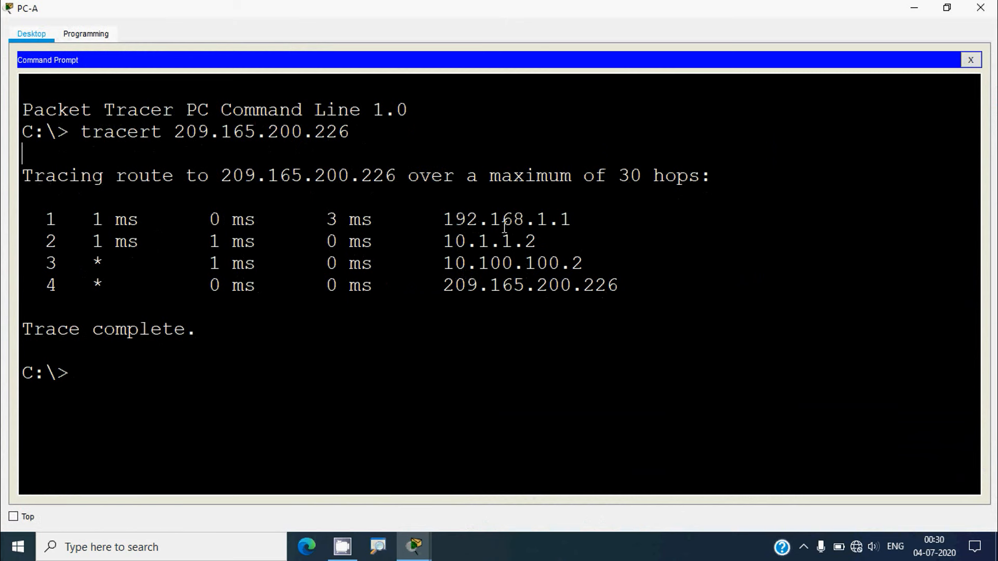
pyautogui.click(913, 9)
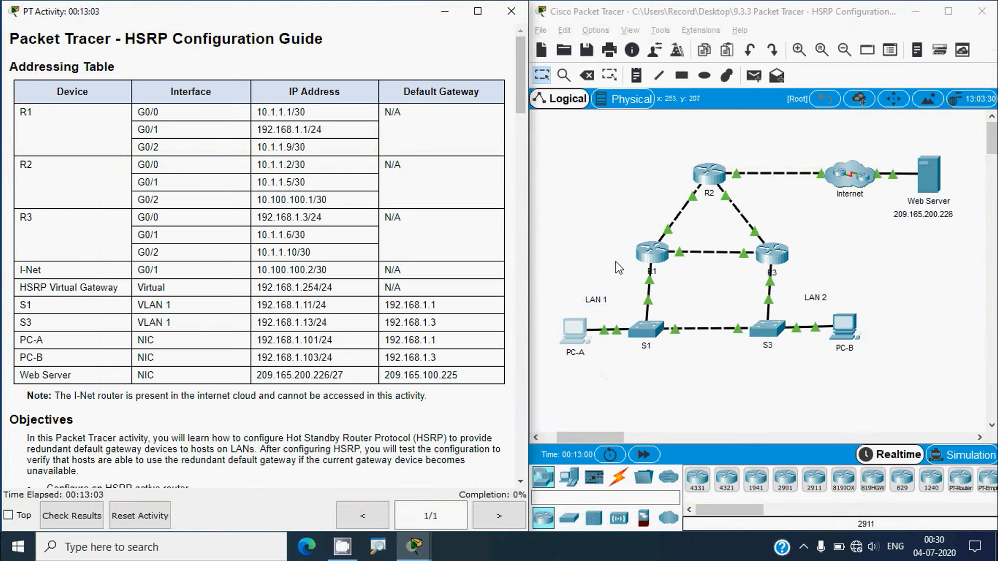
pyautogui.moveTo(438, 543)
pyautogui.click(505, 486)
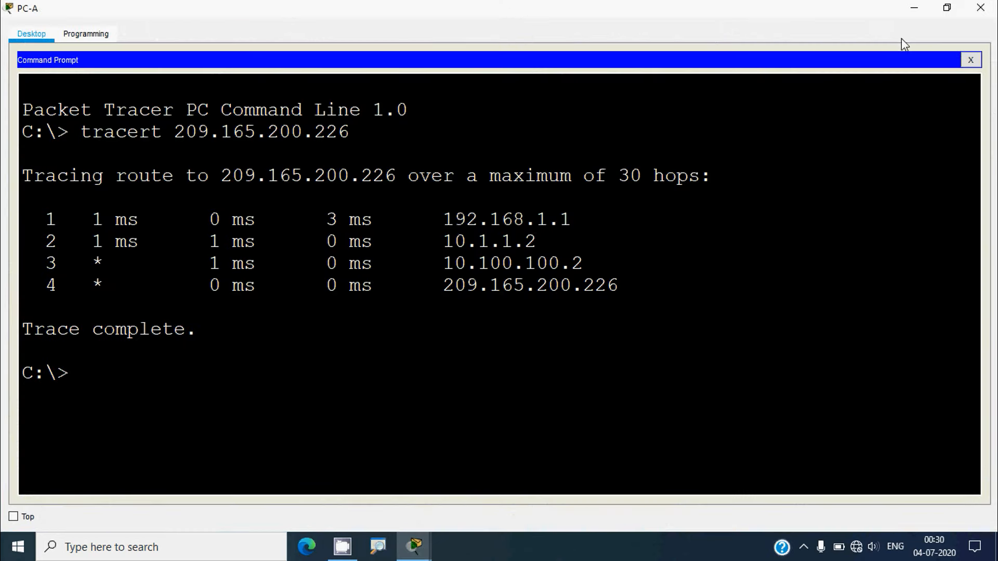
pyautogui.click(913, 8)
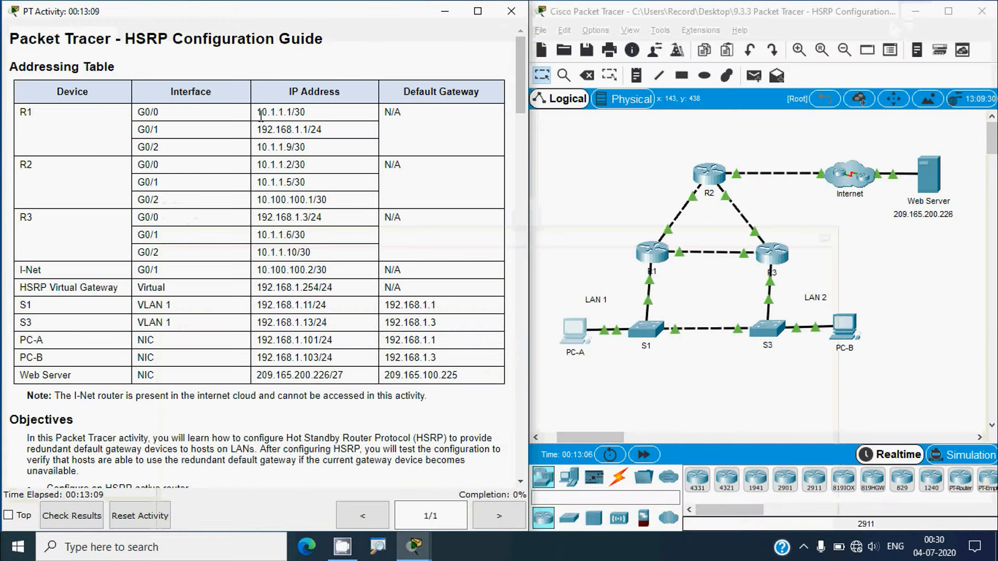
pyautogui.moveTo(323, 130); pyautogui.dragTo(278, 134)
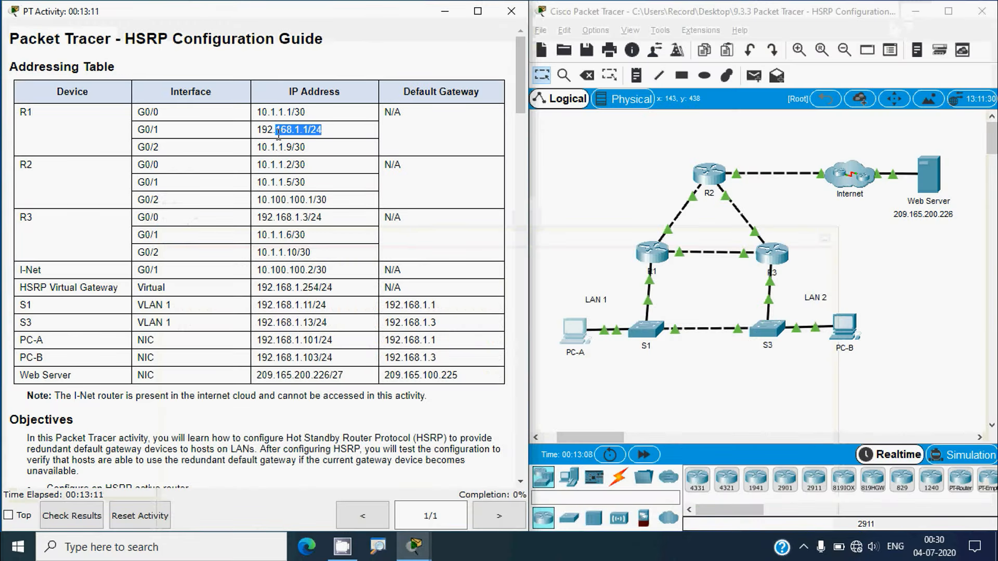
pyautogui.moveTo(34, 115); pyautogui.dragTo(19, 120)
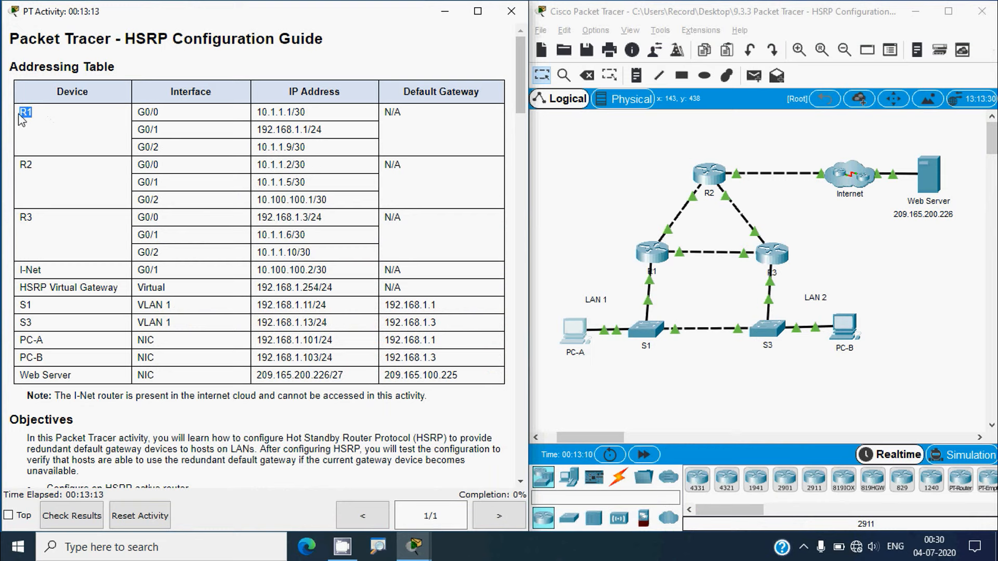
pyautogui.moveTo(136, 131); pyautogui.dragTo(171, 133)
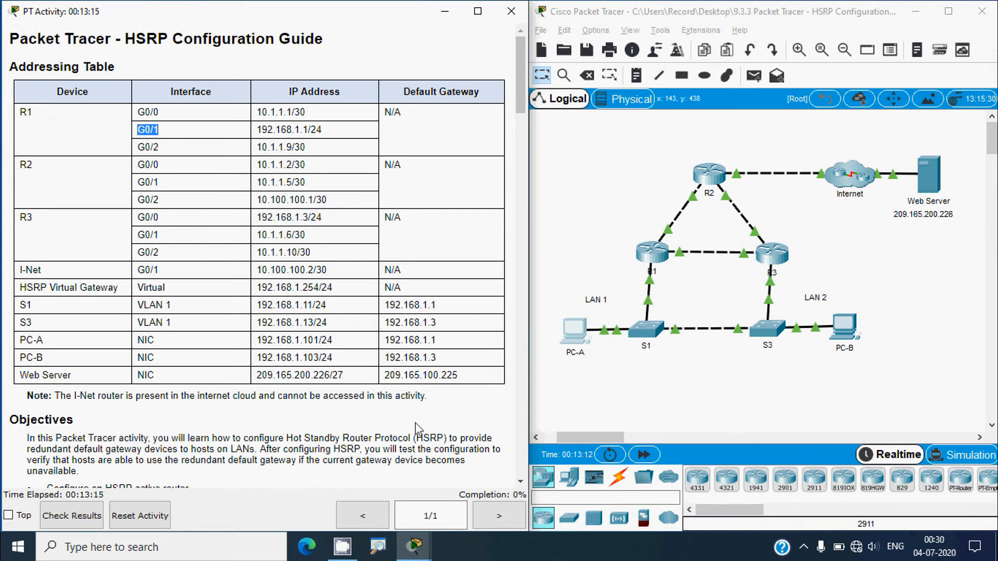
# Look up the second and third hops of PC-A's trace in the addressing table to identify their devices
pyautogui.moveTo(414, 545)
pyautogui.click(485, 492)
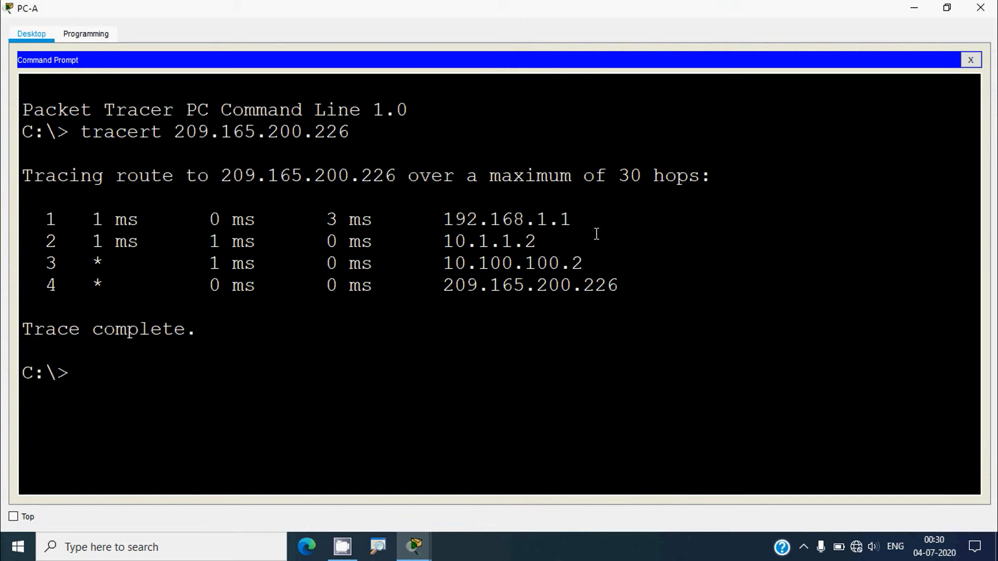
pyautogui.click(914, 8)
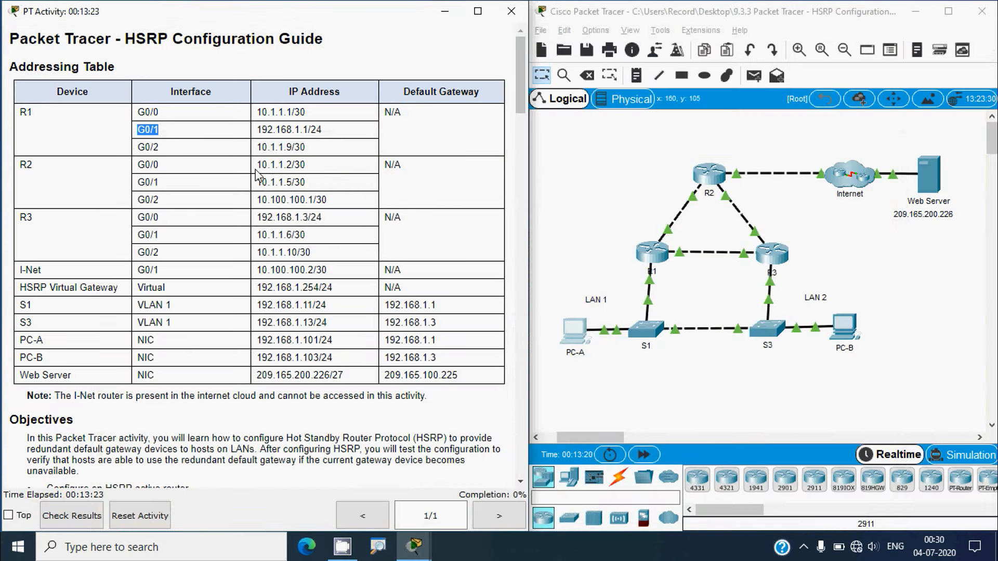
pyautogui.moveTo(257, 165); pyautogui.dragTo(289, 169)
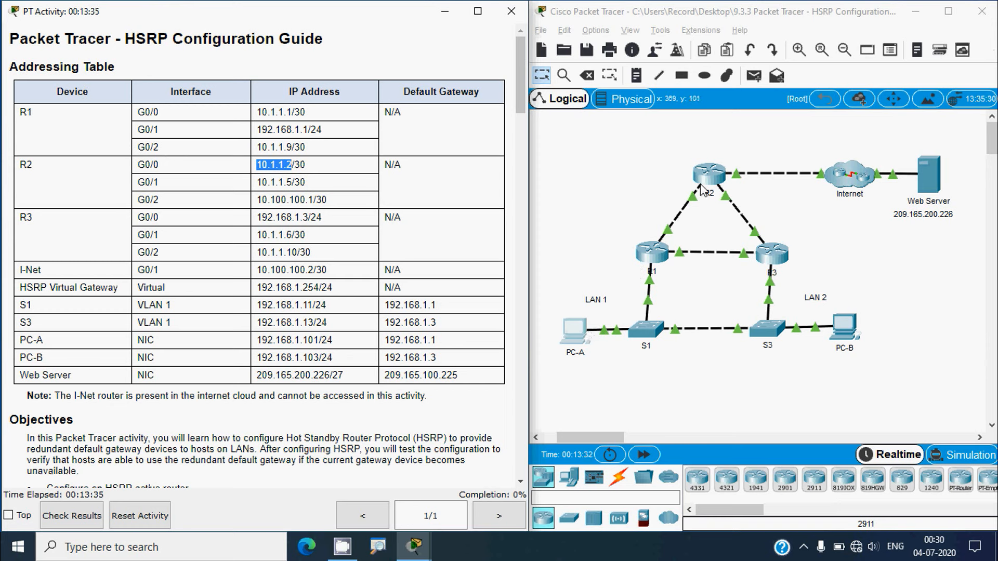
pyautogui.click(414, 545)
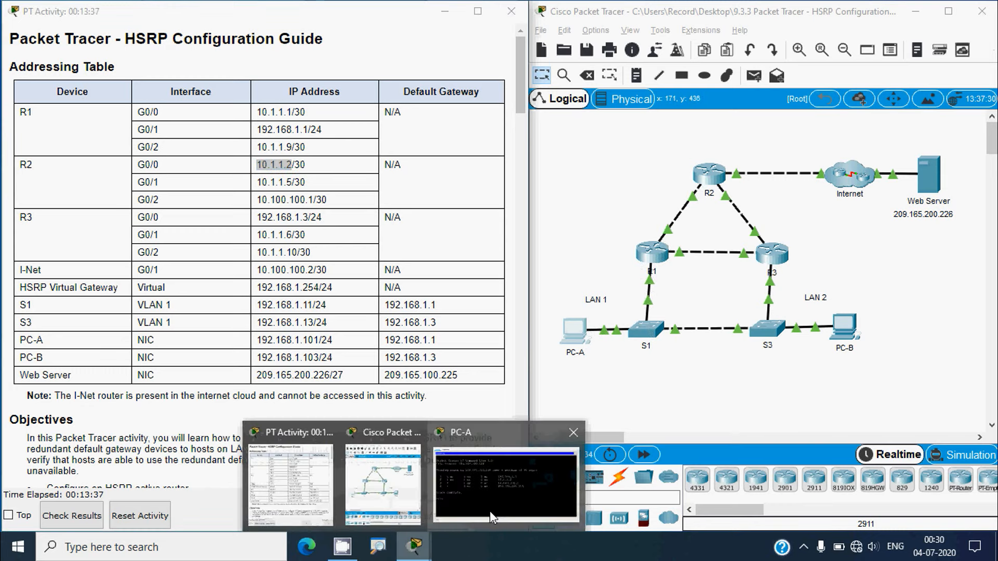
pyautogui.click(492, 518)
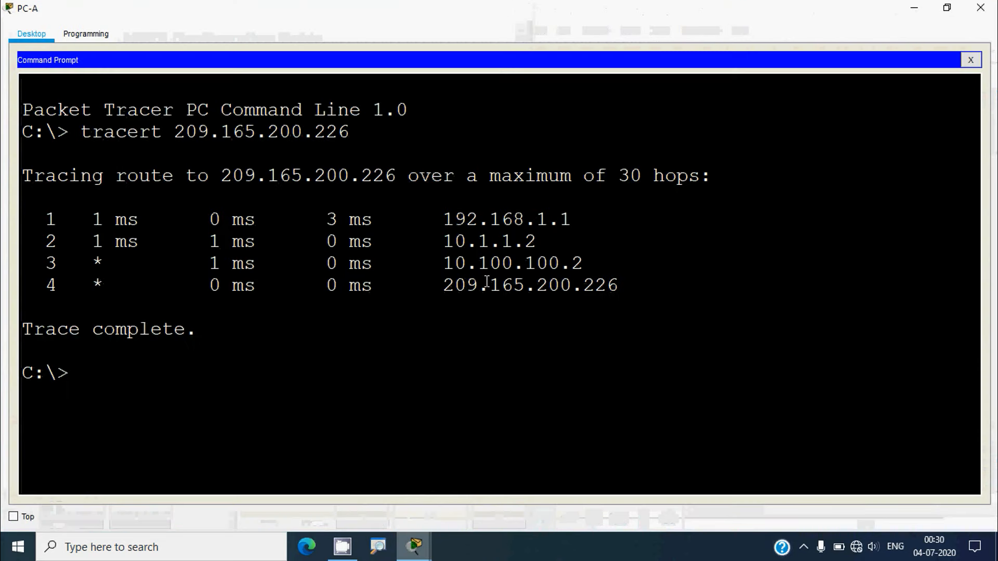
pyautogui.click(914, 8)
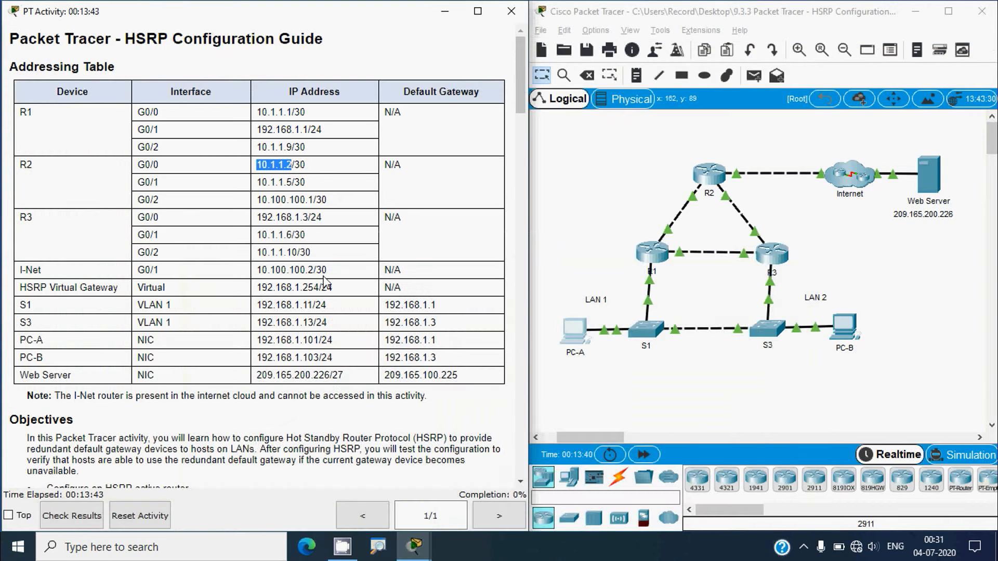
pyautogui.moveTo(327, 269); pyautogui.dragTo(260, 272)
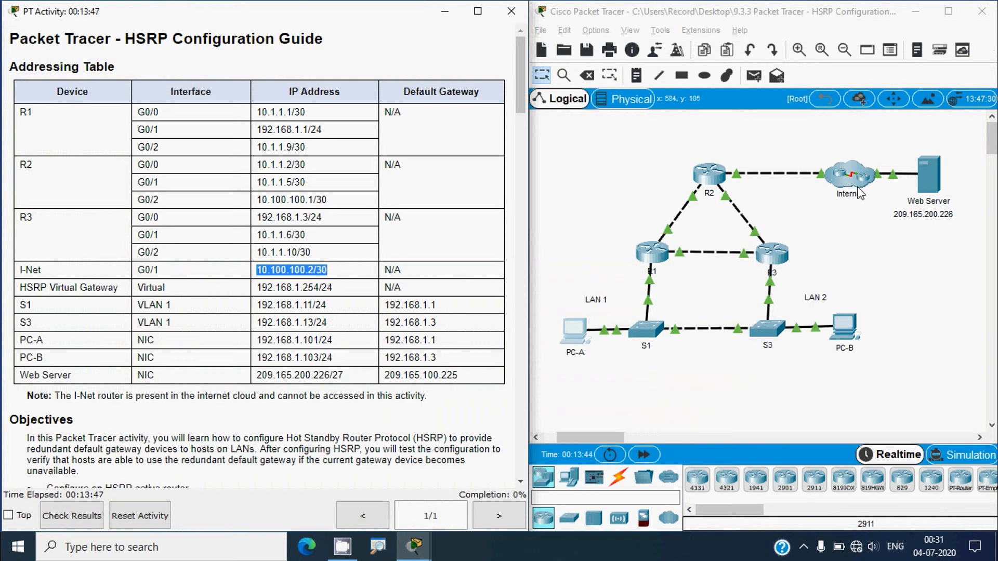
# Check the trace's last hop against the Web Server row in the addressing table and return to the Part 1 instructions
pyautogui.click(414, 546)
pyautogui.click(458, 510)
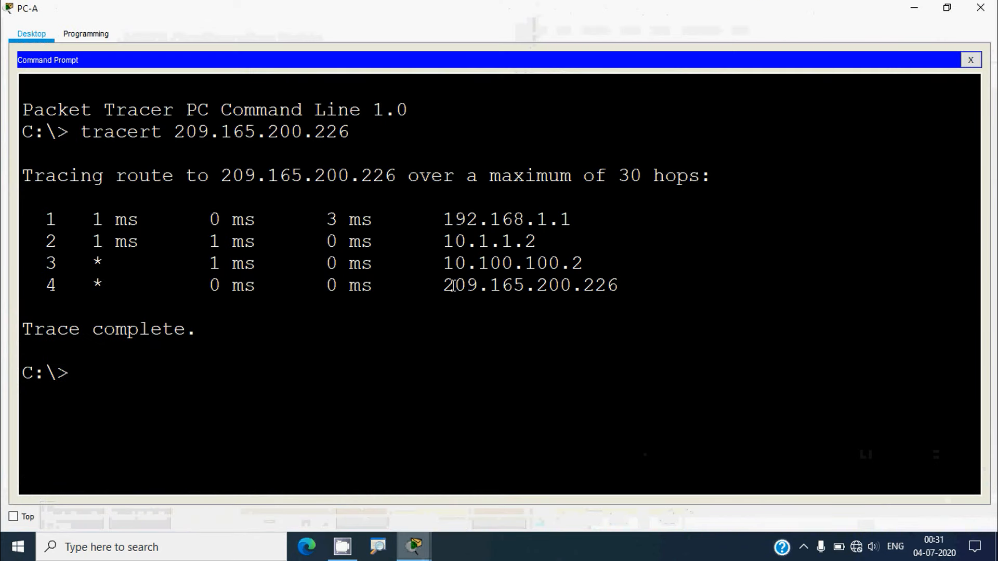
pyautogui.moveTo(453, 286); pyautogui.dragTo(637, 285)
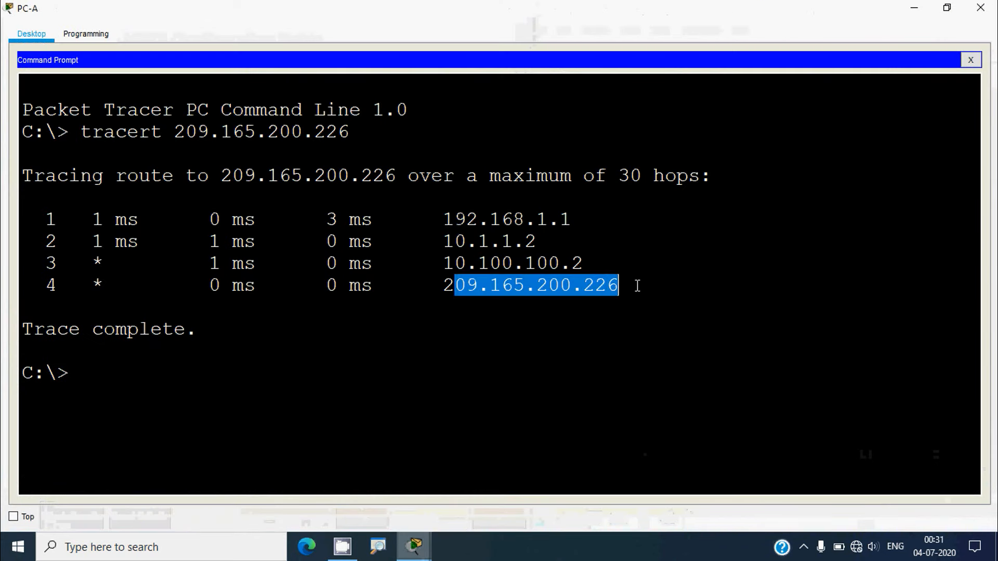
pyautogui.click(914, 11)
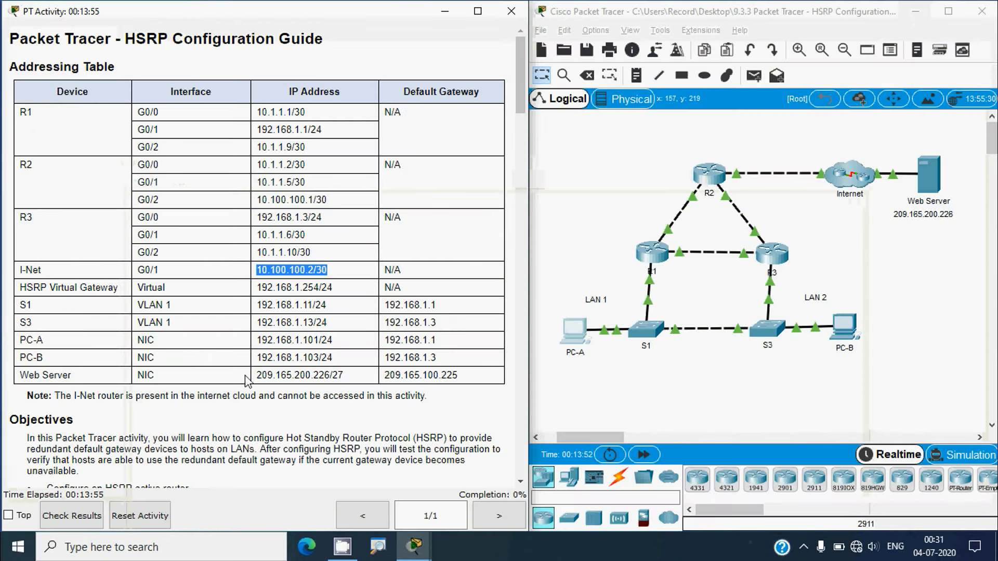
pyautogui.moveTo(254, 375); pyautogui.dragTo(391, 375)
pyautogui.click(923, 309)
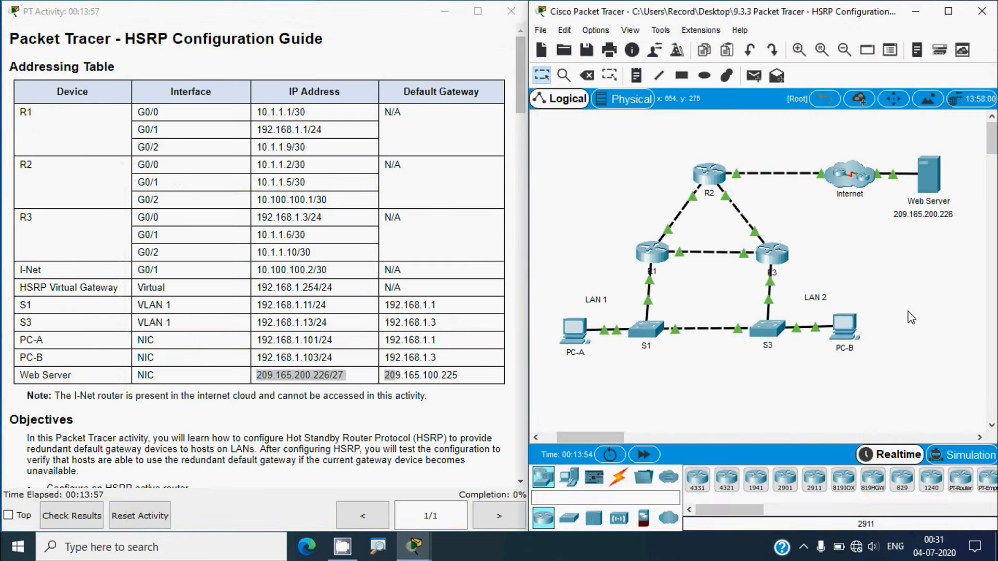
pyautogui.press('alt')
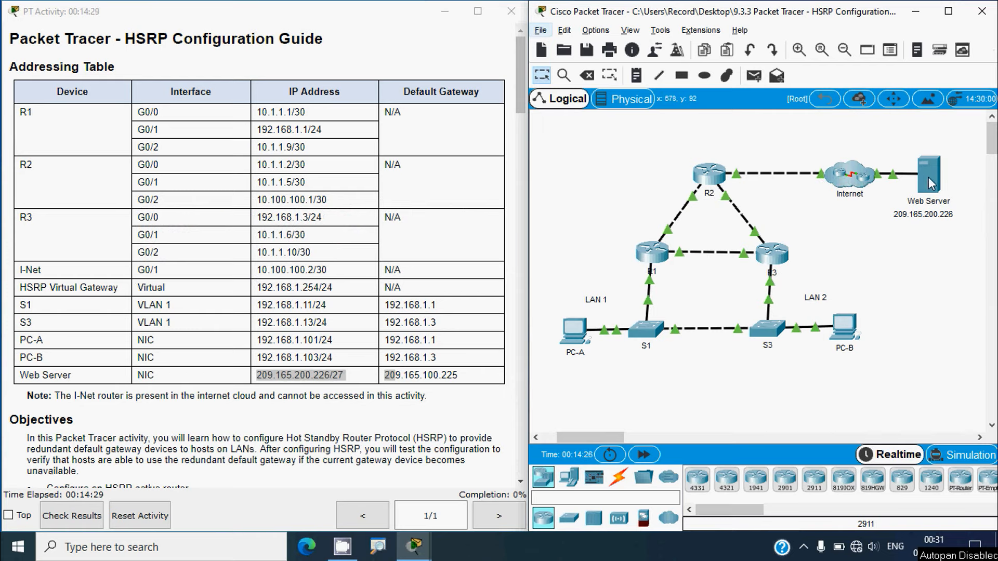
pyautogui.click(521, 76)
pyautogui.moveTo(520, 73); pyautogui.dragTo(528, 189)
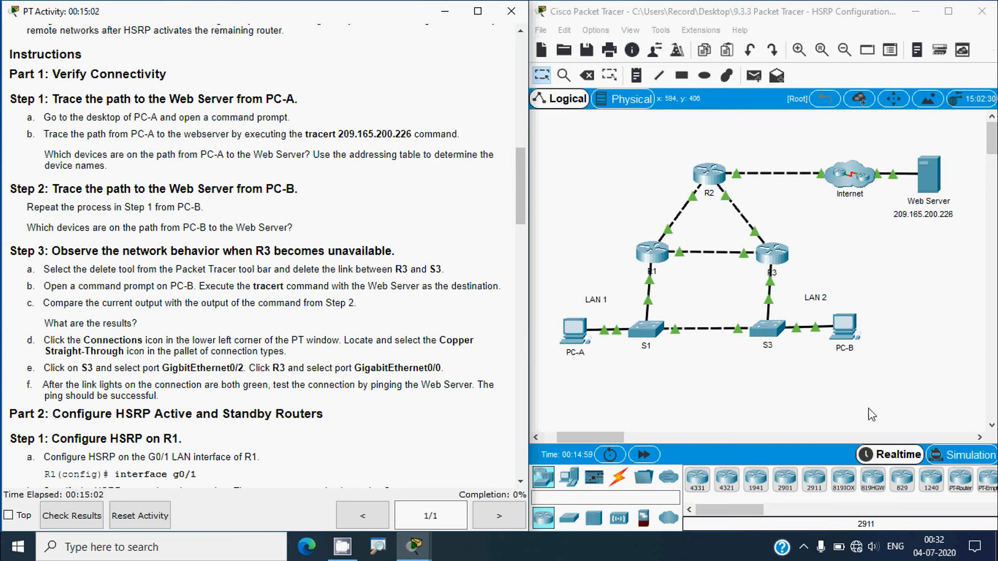
# Run tracert 209.165.200.226 in PC-B's command prompt and enlarge its window to show the full trace
pyautogui.click(829, 390)
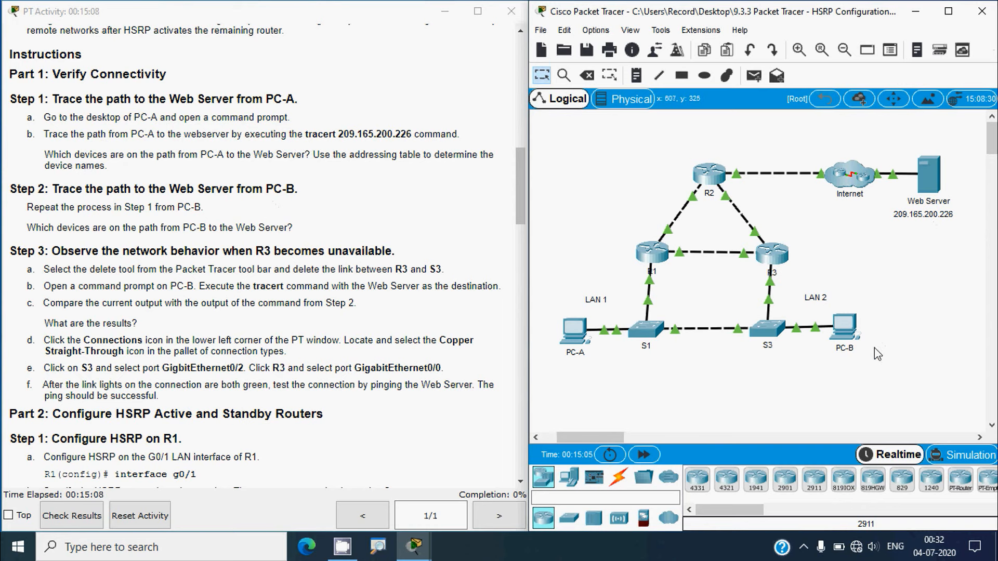
pyautogui.click(849, 333)
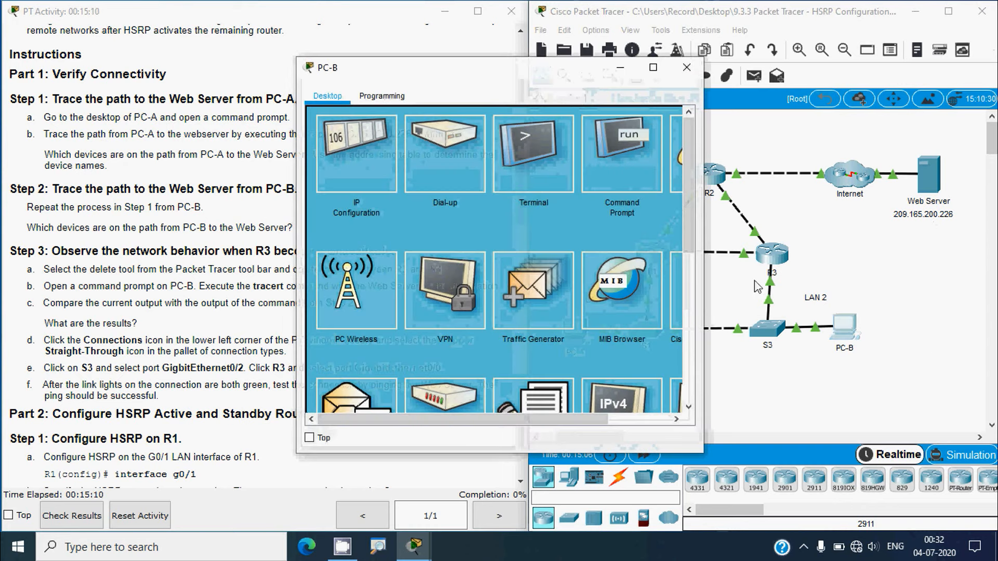
pyautogui.click(628, 195)
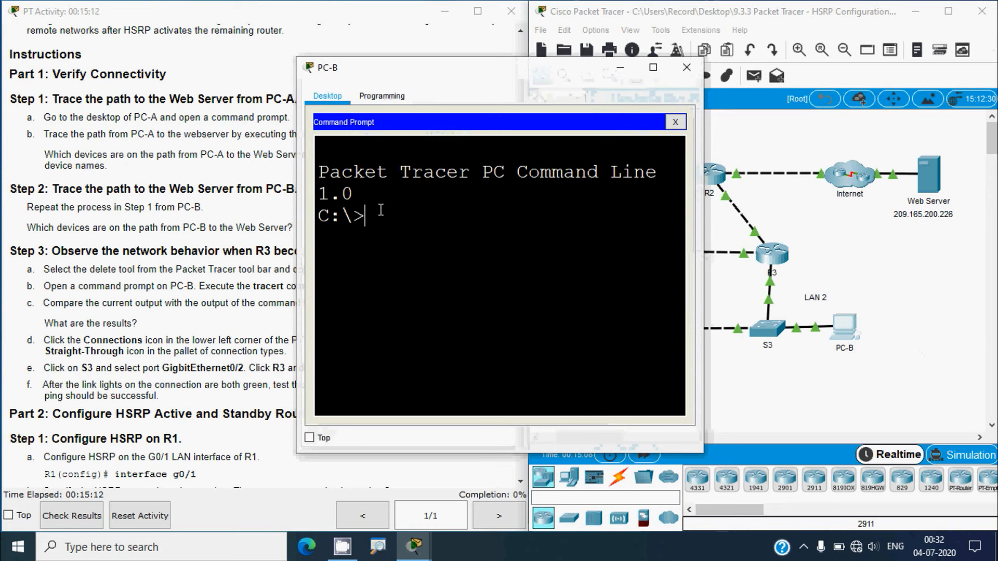
pyautogui.rightClick(408, 208)
pyautogui.click(422, 235)
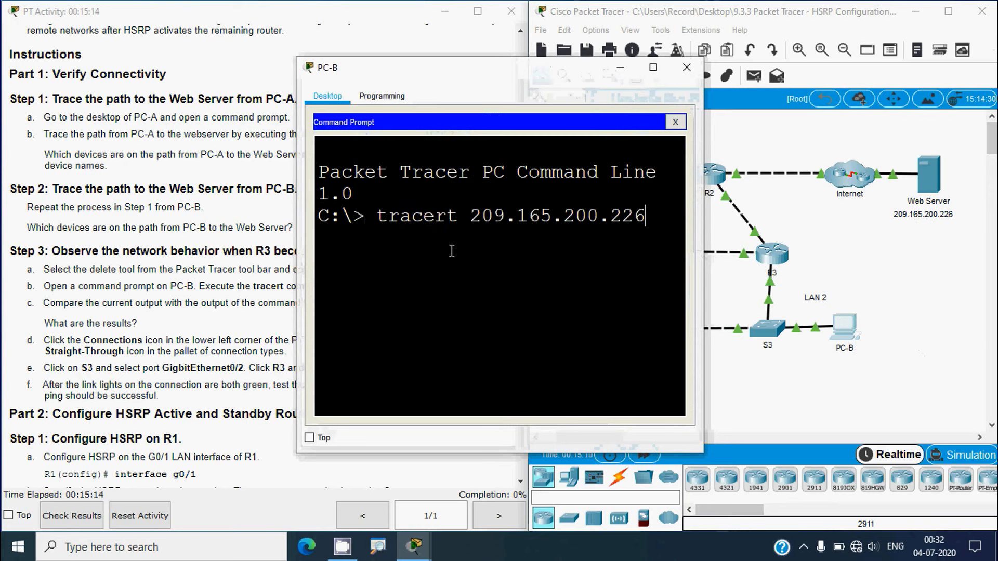
pyautogui.press('Return')
pyautogui.click(646, 67)
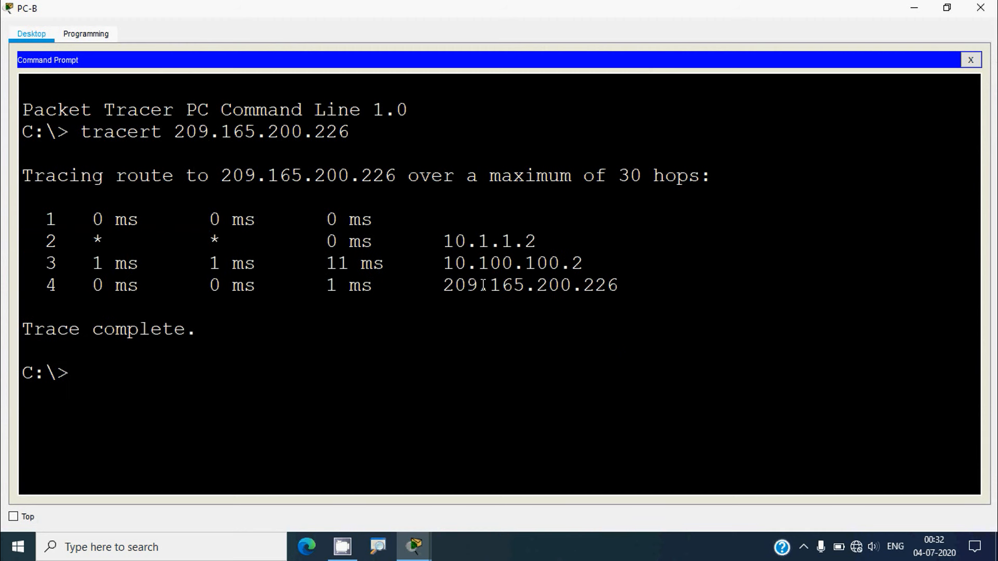
# Repeat the tracert 209.165.200.226 command on PC-B to get an address for the trace's first hop
pyautogui.moveTo(475, 228); pyautogui.dragTo(579, 229)
pyautogui.rightClick(86, 378)
pyautogui.click(111, 403)
pyautogui.press('Return')
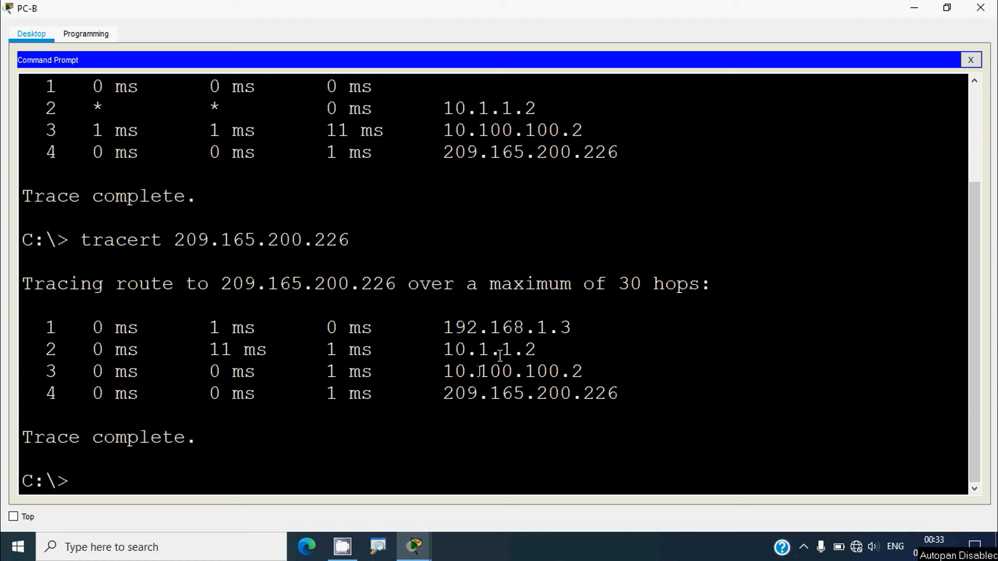
# Look up the first hop of PC-B's trace in the addressing table and close PC-A's window
pyautogui.click(914, 8)
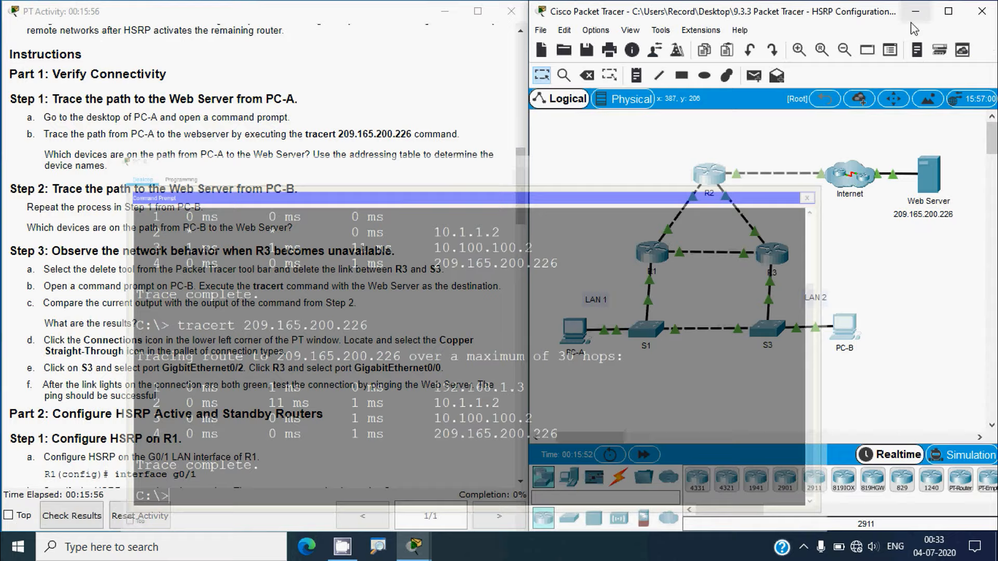
pyautogui.moveTo(515, 191); pyautogui.dragTo(526, 87)
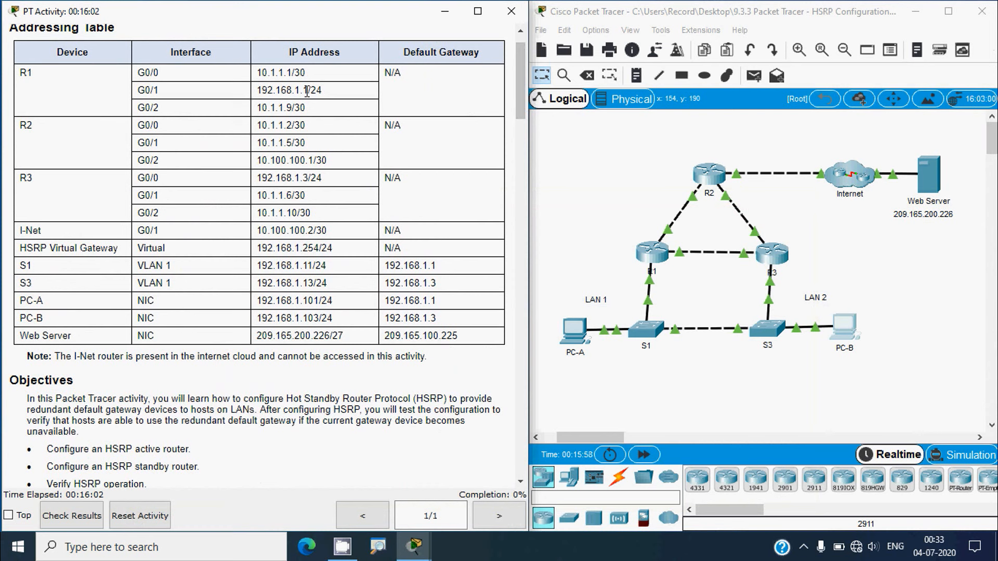
pyautogui.moveTo(325, 178); pyautogui.dragTo(260, 182)
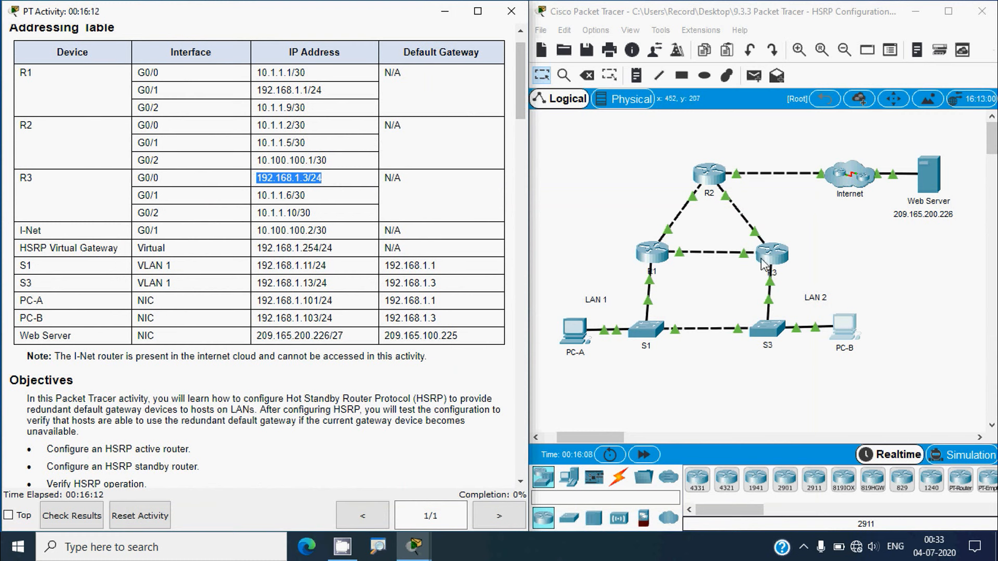
pyautogui.moveTo(414, 546)
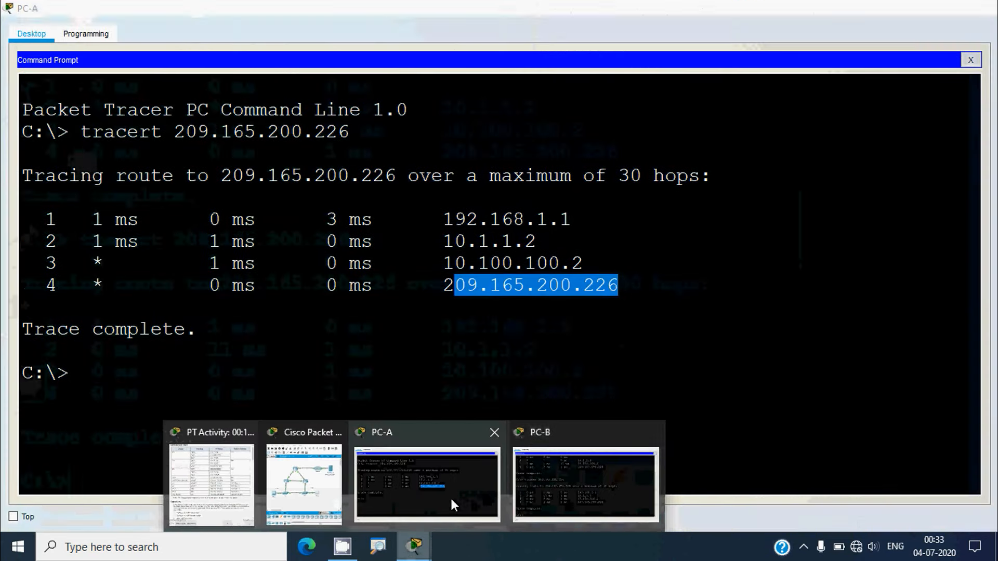
pyautogui.click(450, 497)
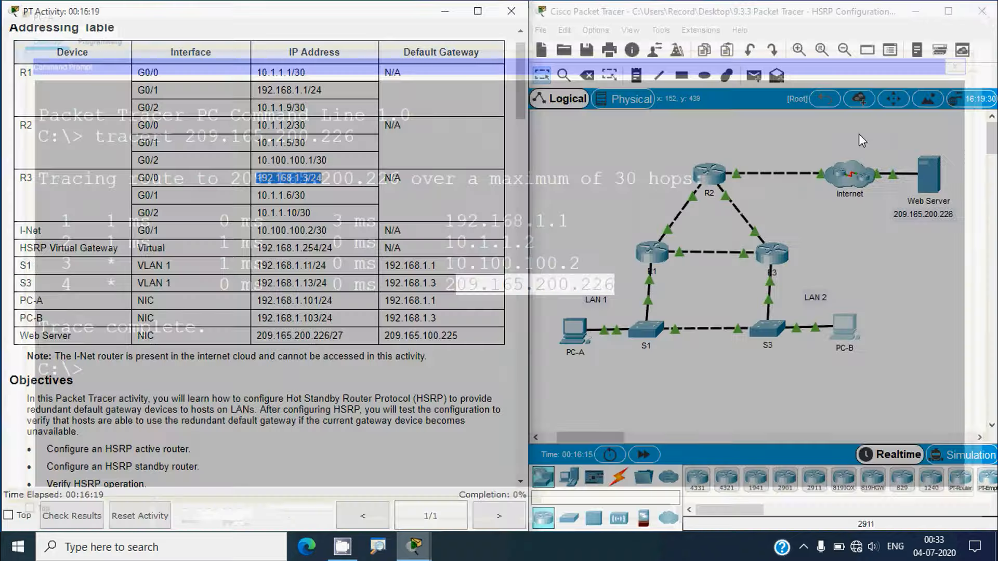
pyautogui.click(981, 7)
# Reopen PC-B's trace output and check its second hop against the addressing table
pyautogui.moveTo(416, 554)
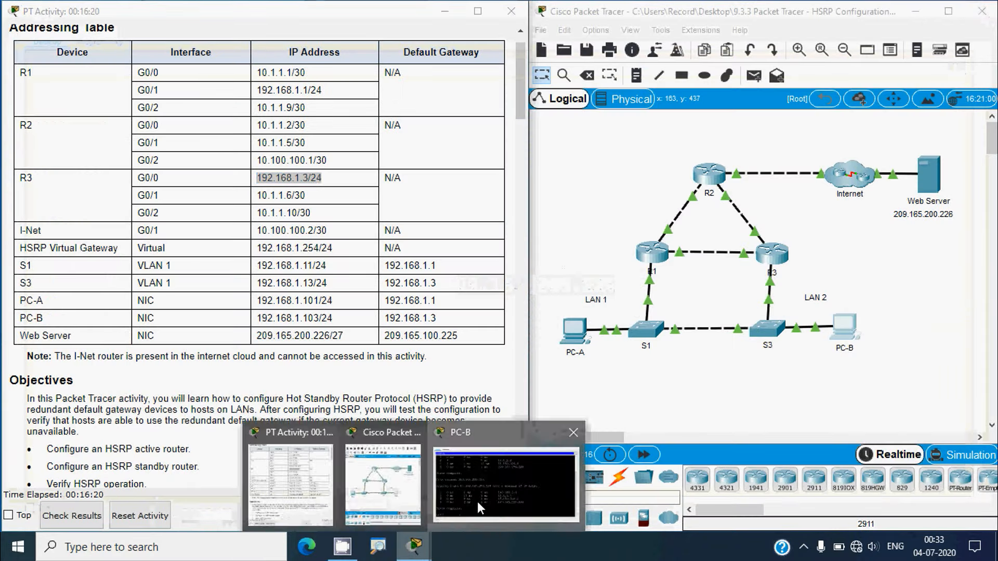
pyautogui.click(477, 501)
pyautogui.scroll(-2, 491, 372)
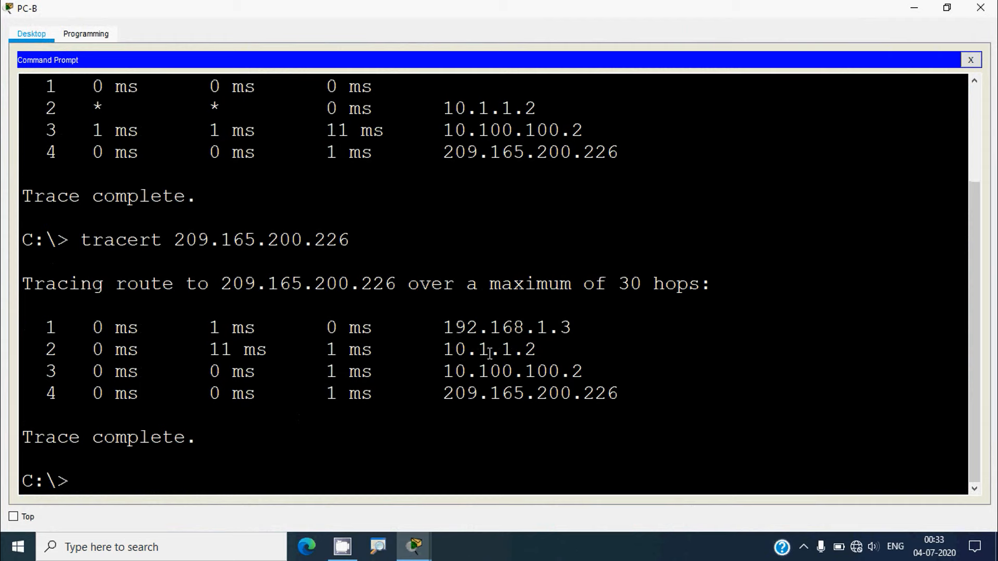
pyautogui.click(914, 7)
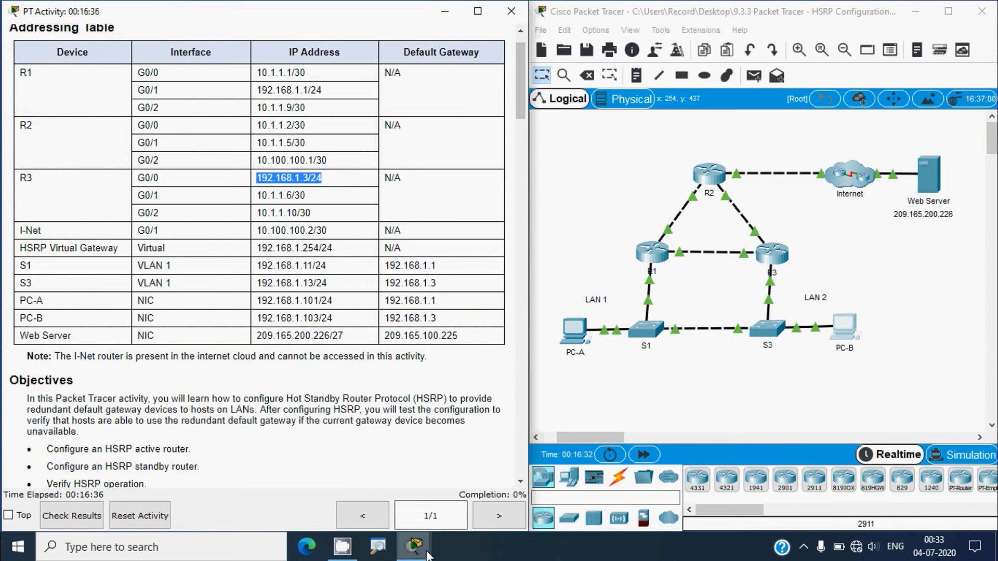
# Check the third and last hops of PC-B's trace against the addressing table and return to the Part 1 instructions
pyautogui.moveTo(414, 546)
pyautogui.click(502, 447)
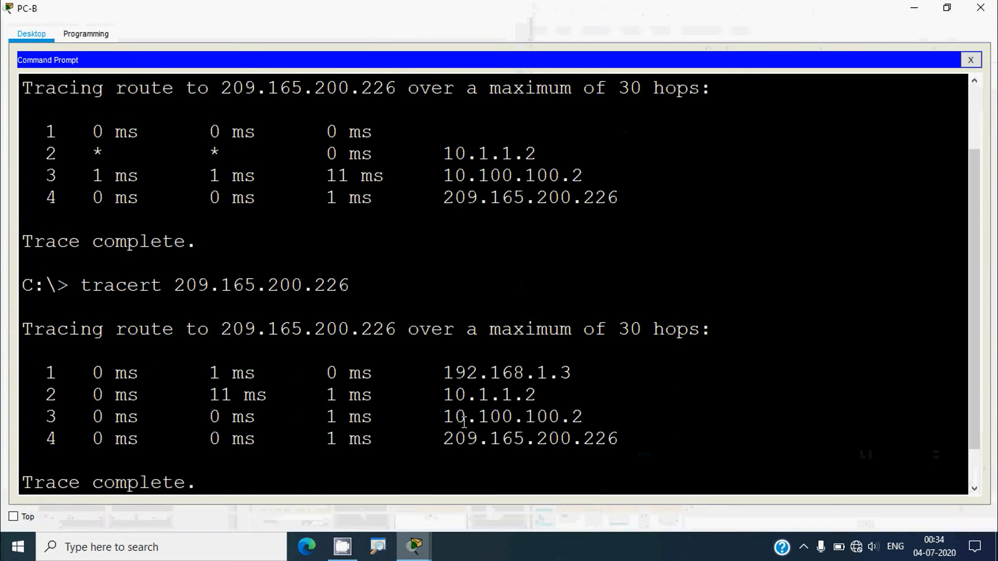
pyautogui.click(914, 8)
pyautogui.moveTo(414, 545)
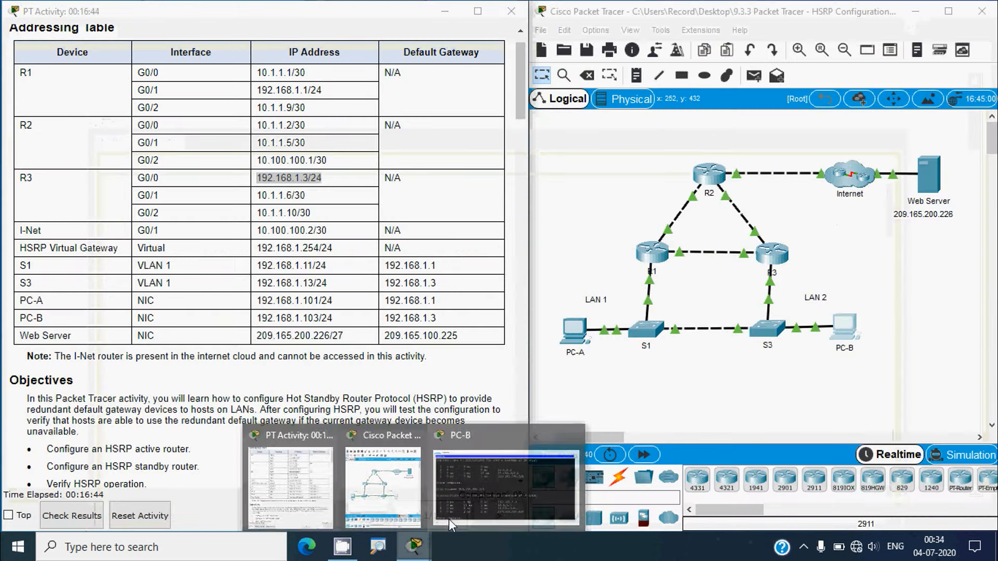
pyautogui.click(499, 449)
pyautogui.moveTo(447, 395); pyautogui.dragTo(650, 392)
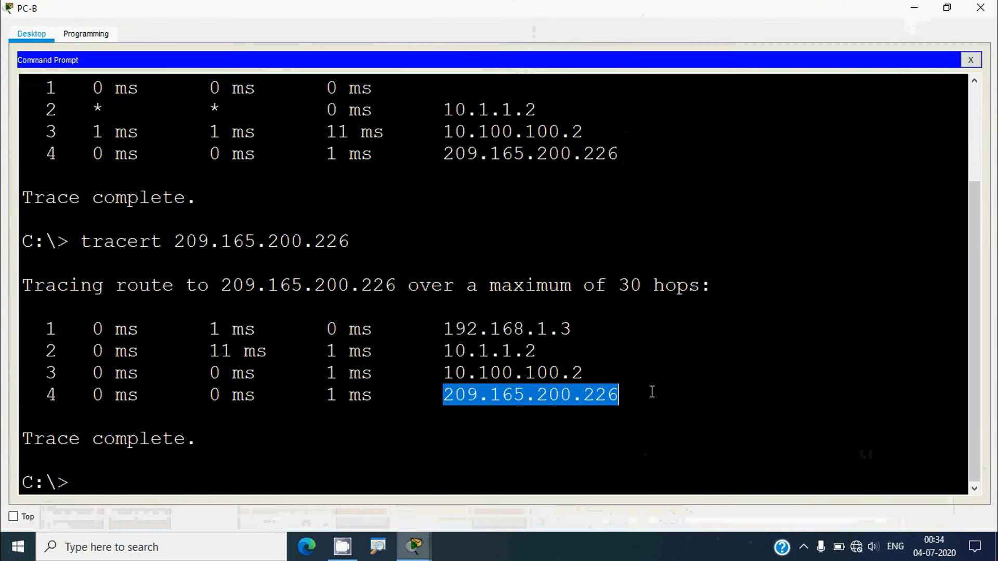
pyautogui.click(926, 7)
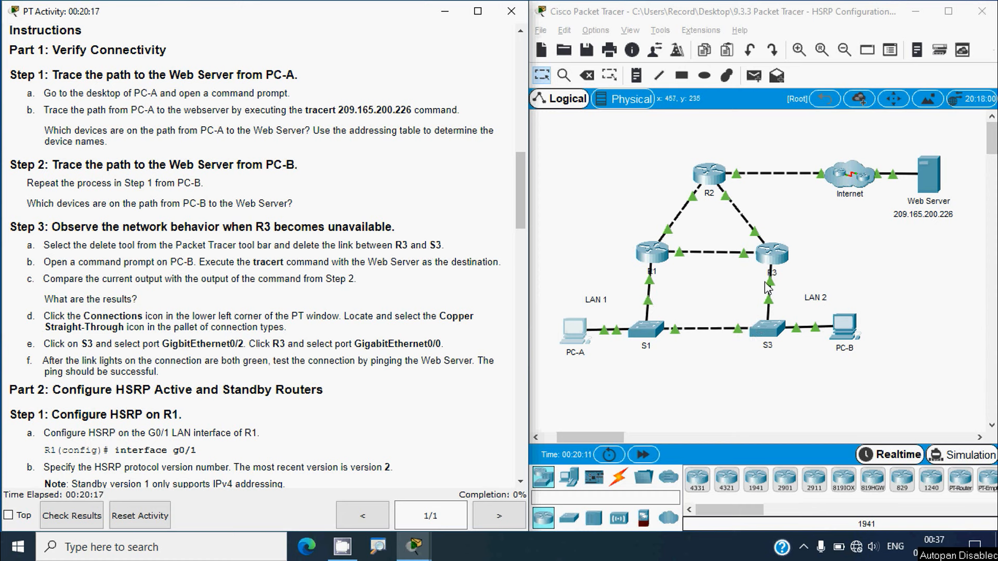
# Delete the link between R3 and S3 in the topology
pyautogui.click(865, 276)
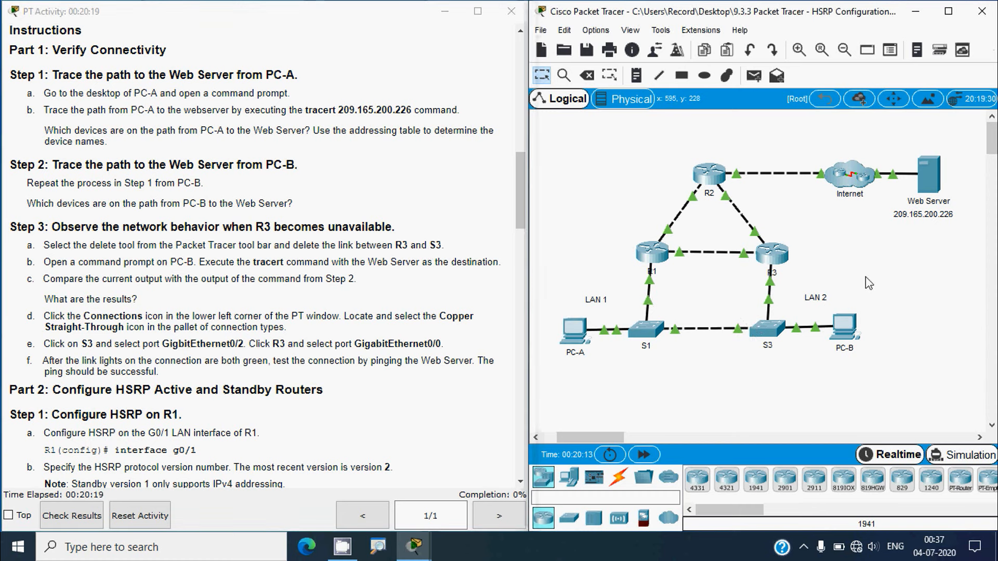
pyautogui.press('Delete')
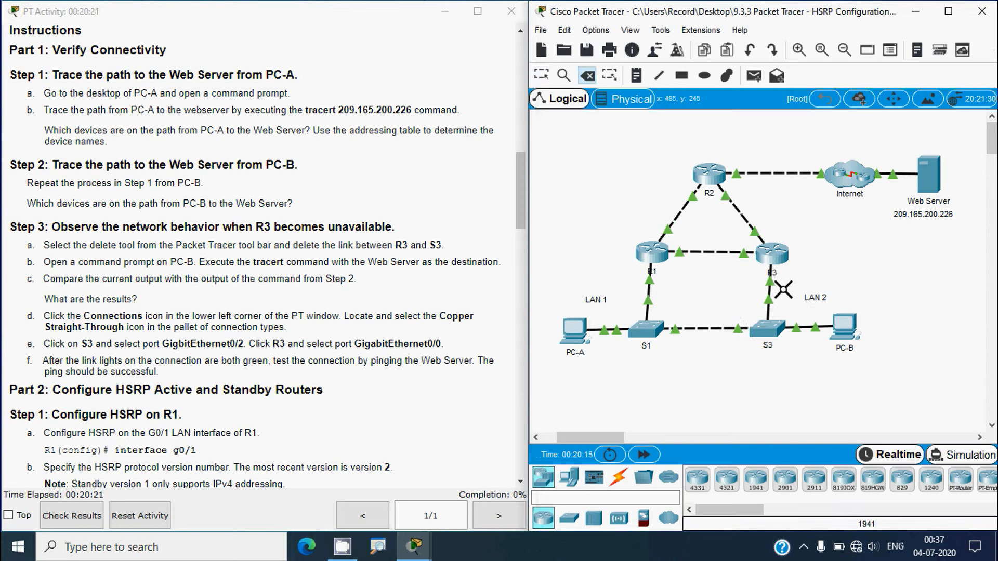
pyautogui.click(773, 292)
pyautogui.press('Escape')
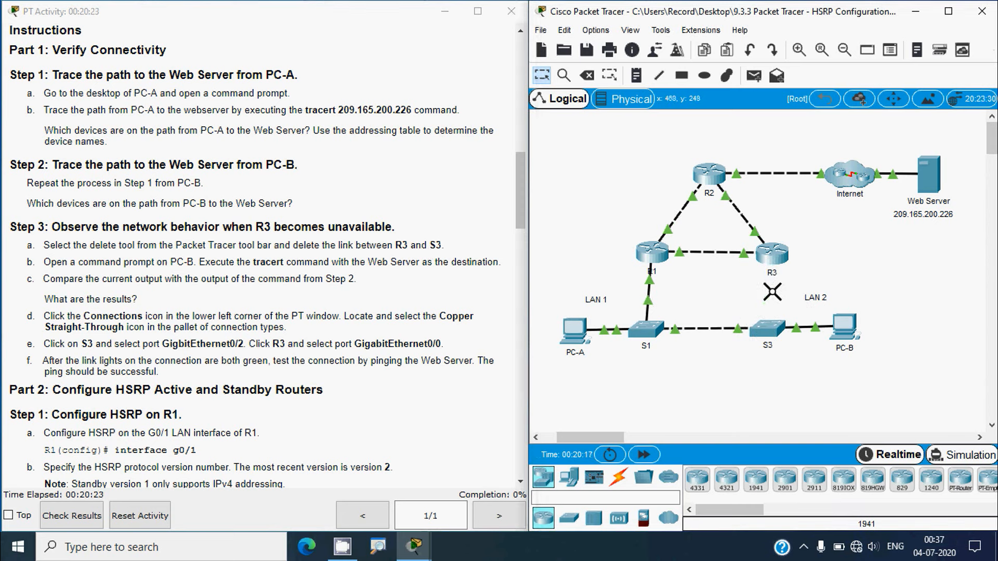
pyautogui.press('alt')
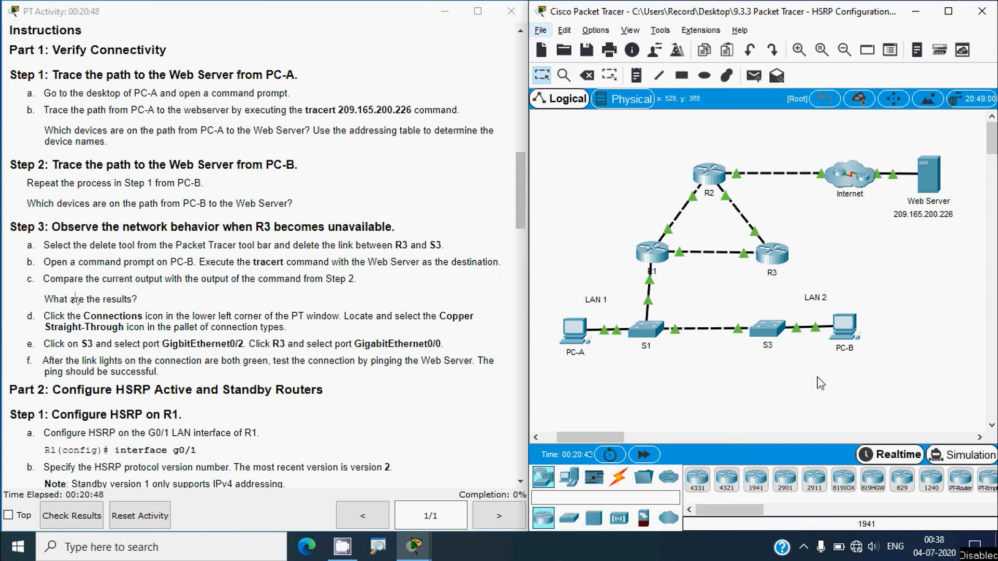
# Run tracert 209.165.200.226 again in PC-B's enlarged command prompt with the R3–S3 link removed
pyautogui.click(852, 333)
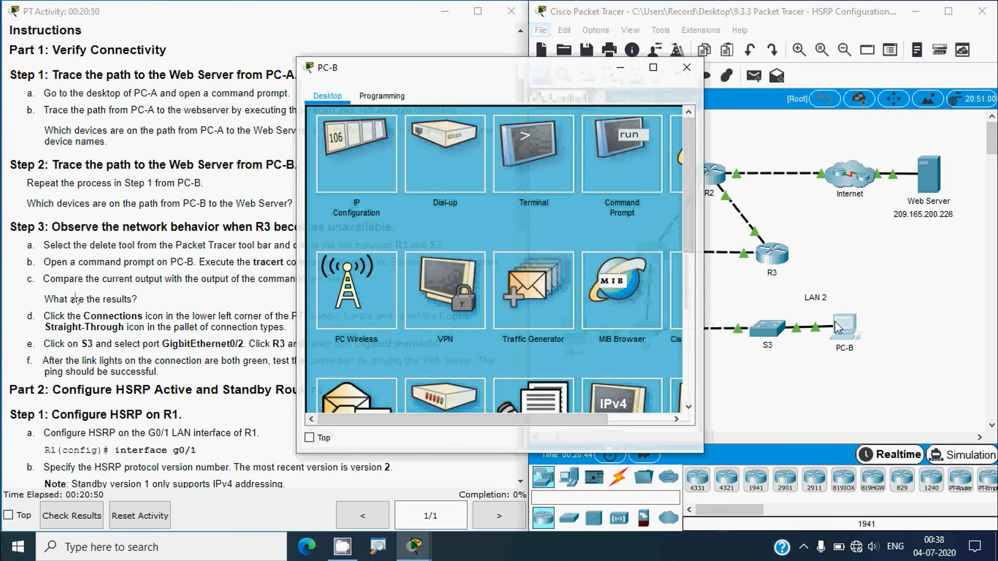
pyautogui.click(646, 175)
pyautogui.click(653, 67)
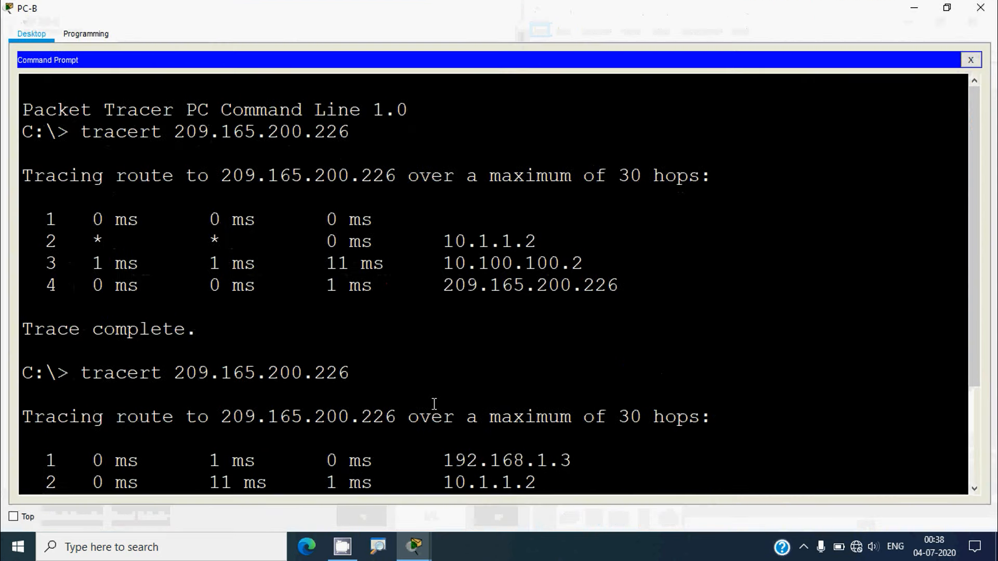
pyautogui.press('Return')
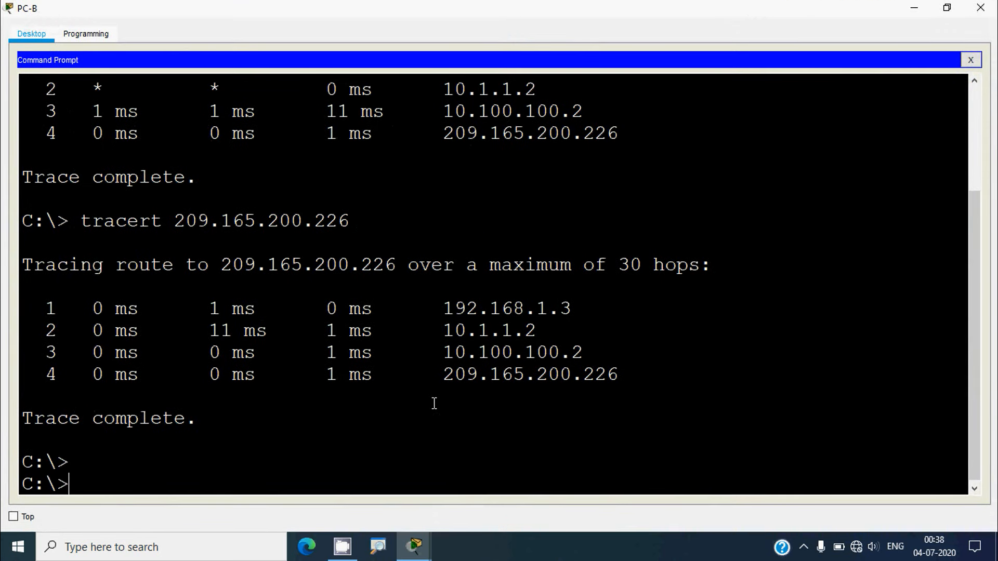
pyautogui.press('Up')
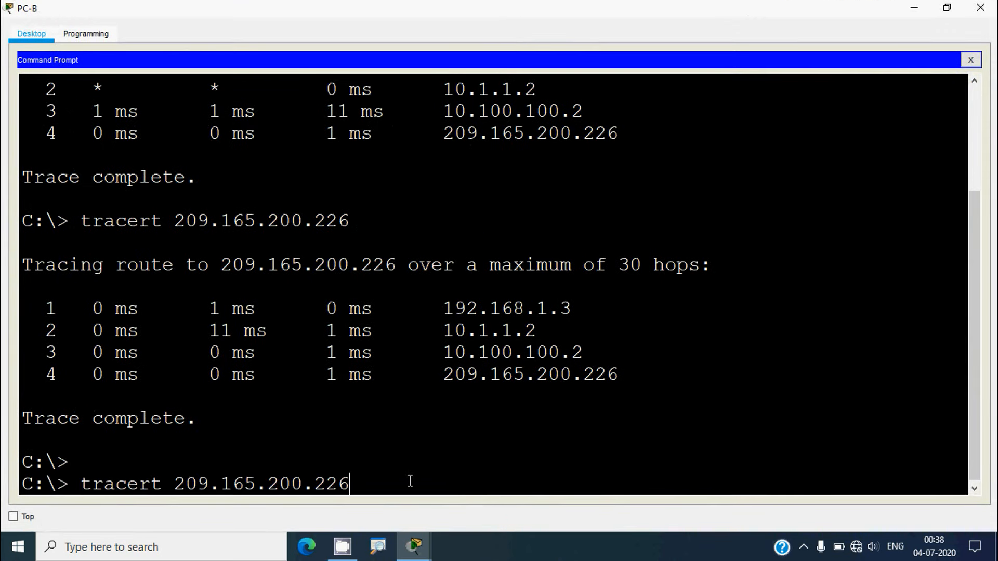
pyautogui.press('Return')
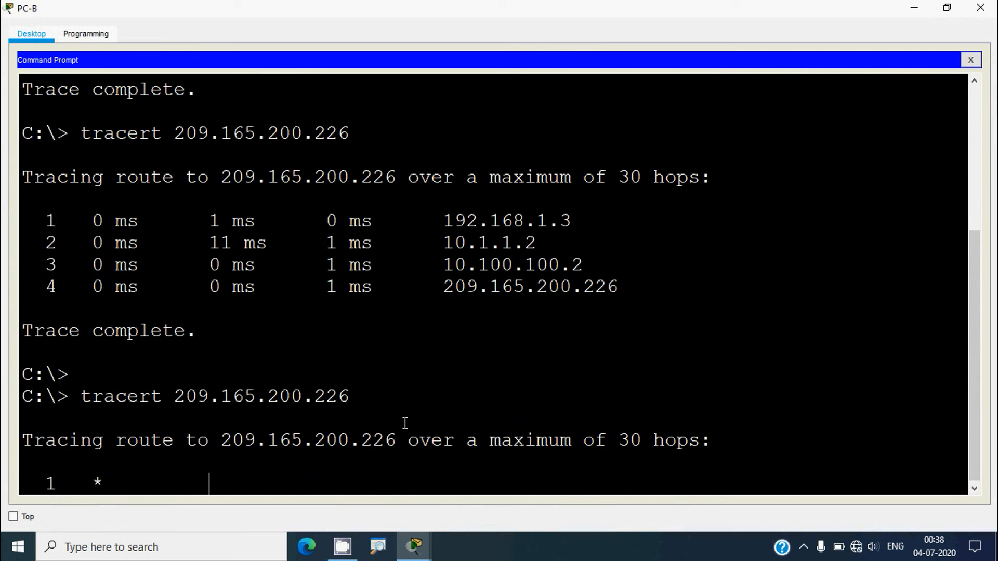
# Show PC-B's running trace in a widened window beside the instructions and compare its output with the Step 2 trace
pyautogui.click(946, 7)
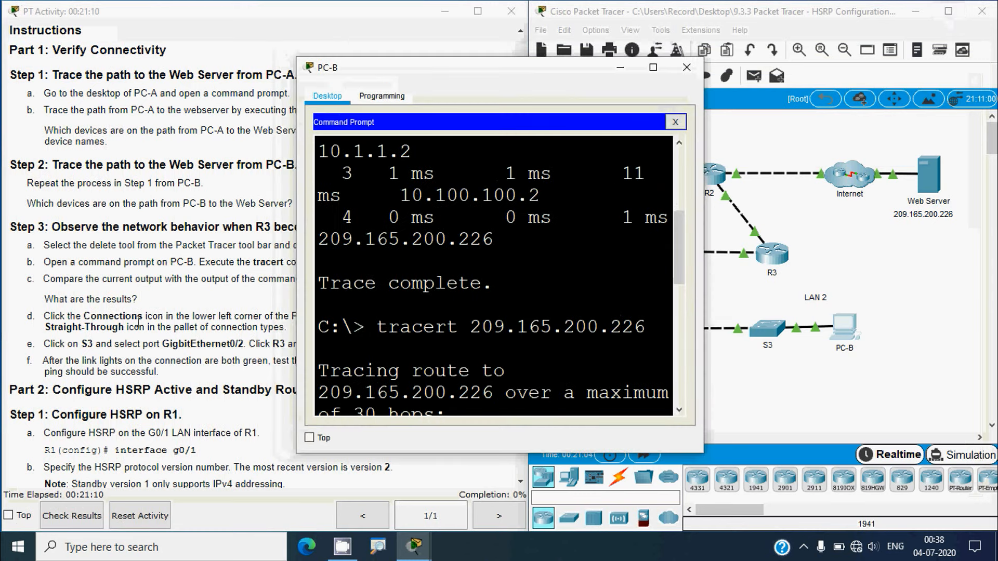
pyautogui.click(112, 318)
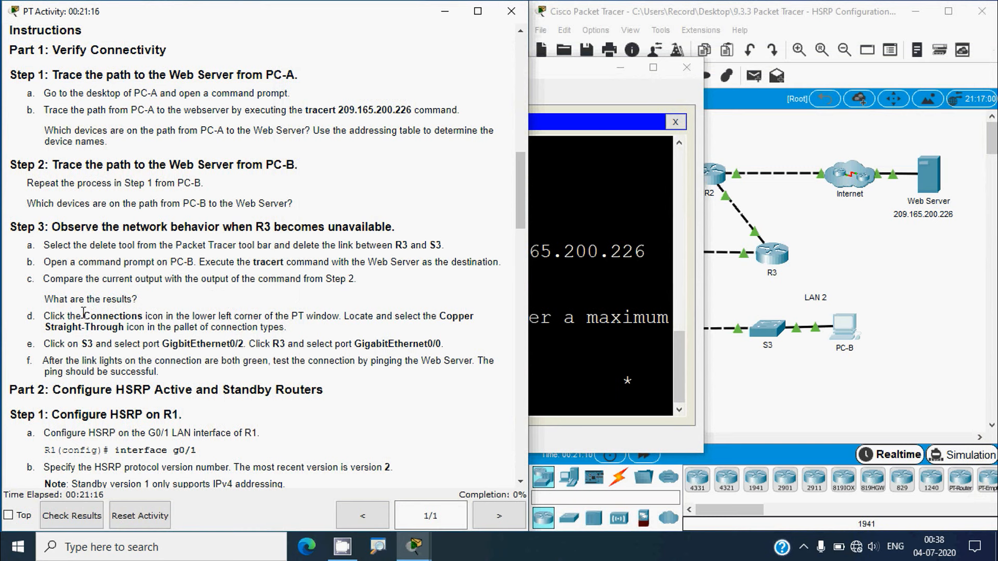
pyautogui.click(529, 359)
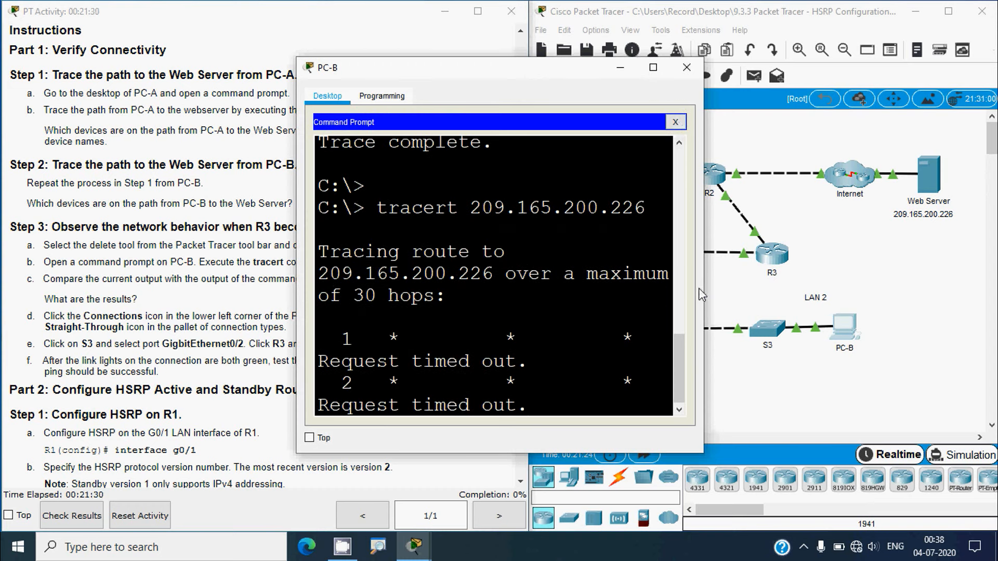
pyautogui.moveTo(703, 237); pyautogui.dragTo(919, 265)
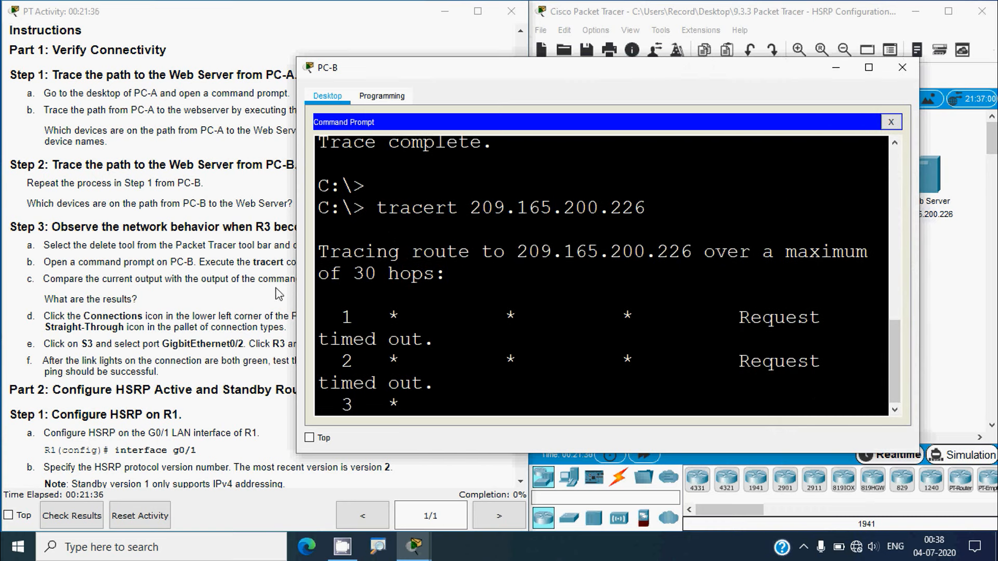
pyautogui.click(222, 301)
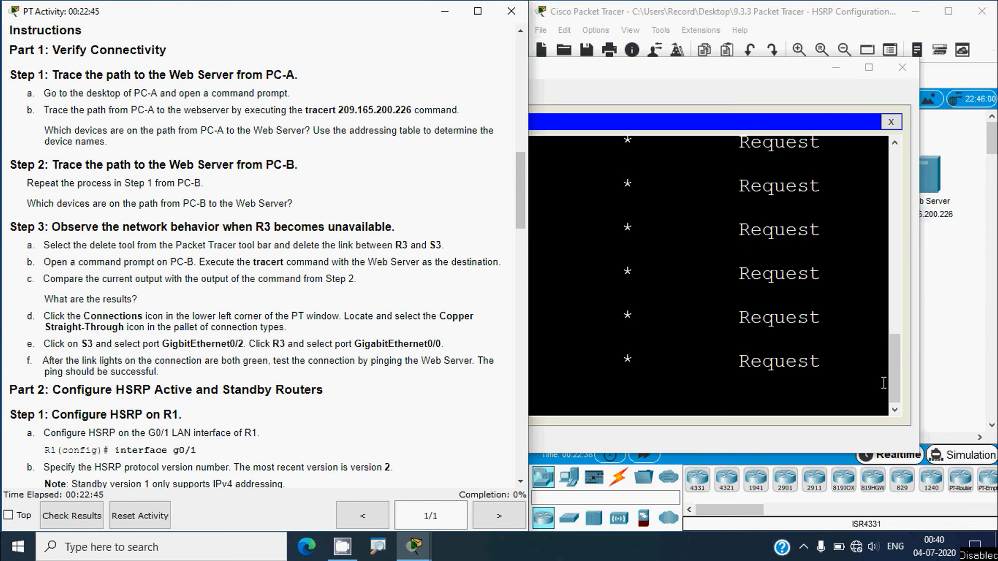
# Reconnect S3's GigabitEthernet0/2 port to R3's GigabitEthernet0/0 port with a Copper Straight-Through cable
pyautogui.click(949, 372)
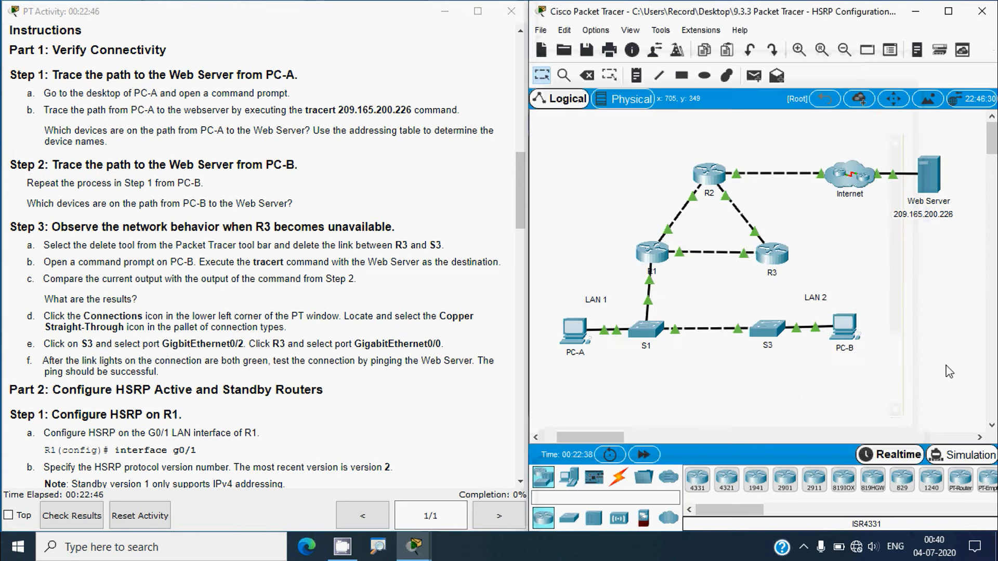
pyautogui.click(619, 481)
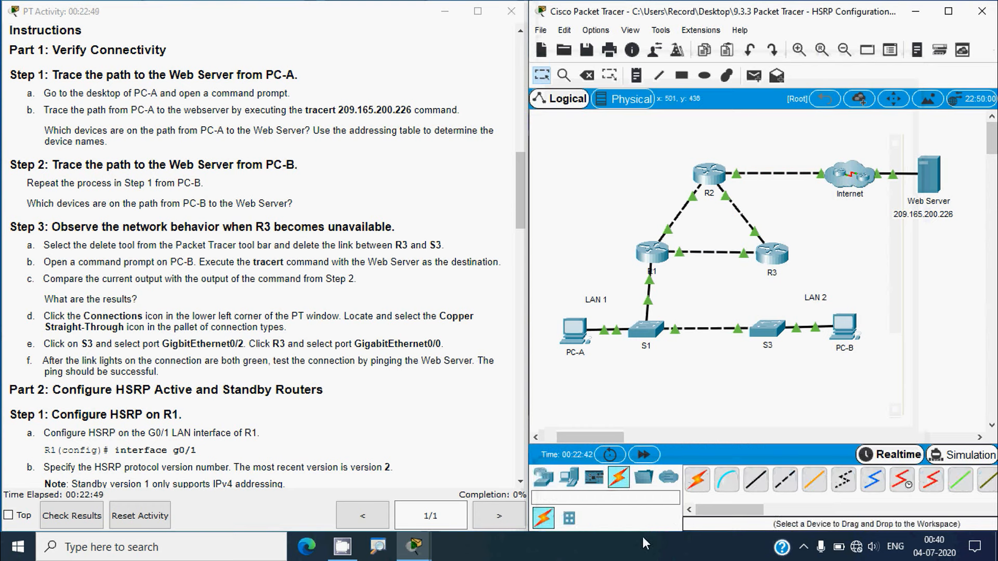
pyautogui.click(756, 479)
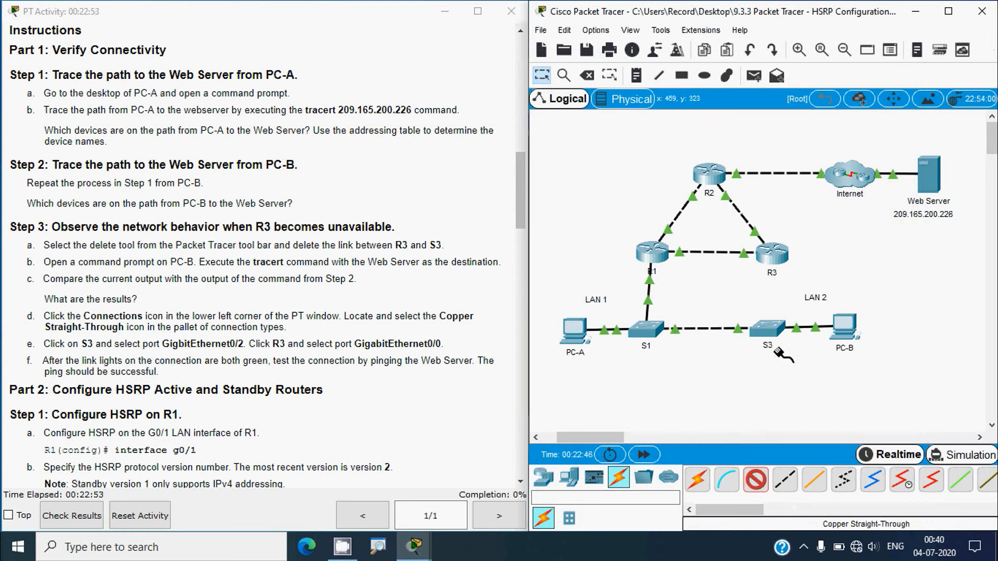
pyautogui.click(765, 328)
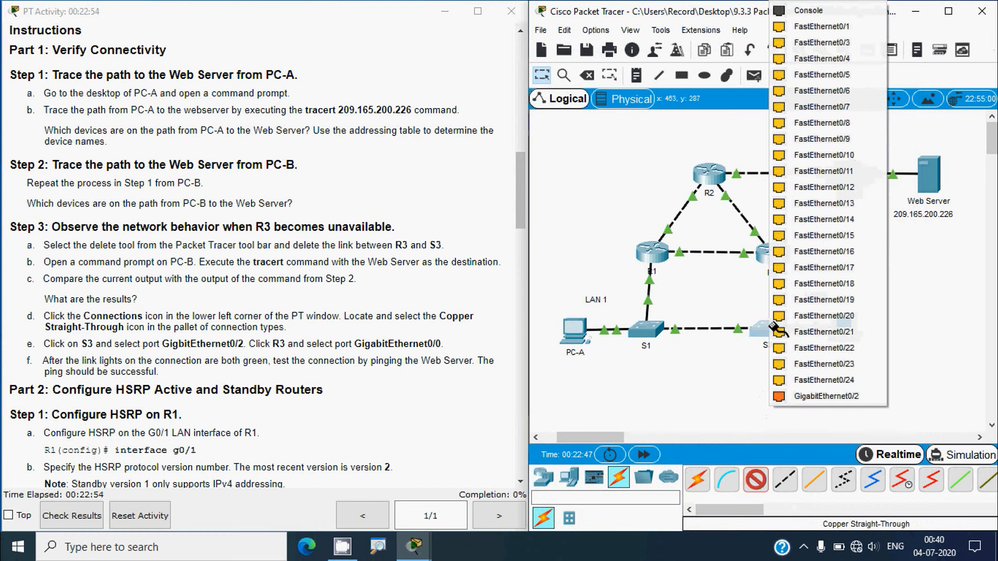
pyautogui.click(831, 396)
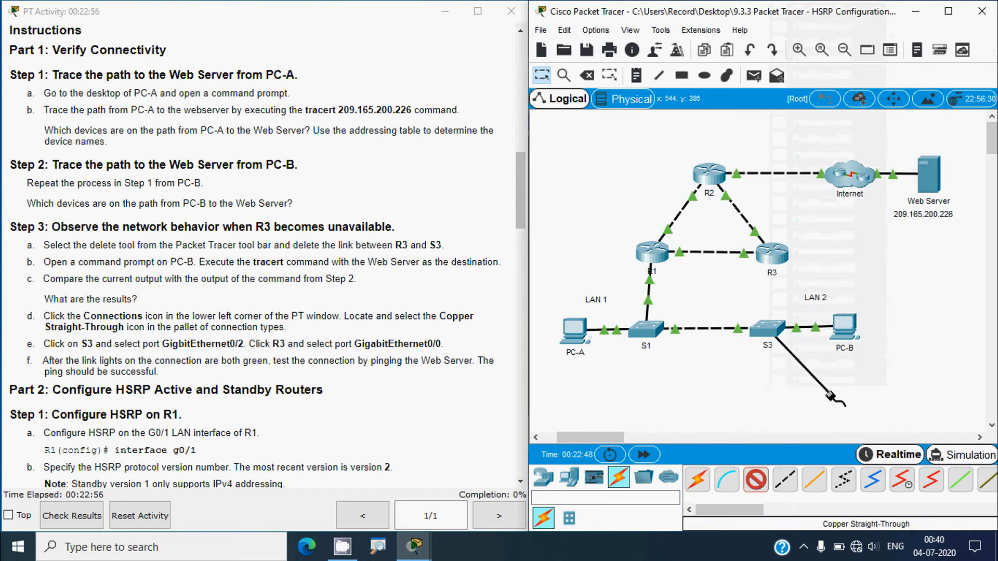
pyautogui.click(772, 255)
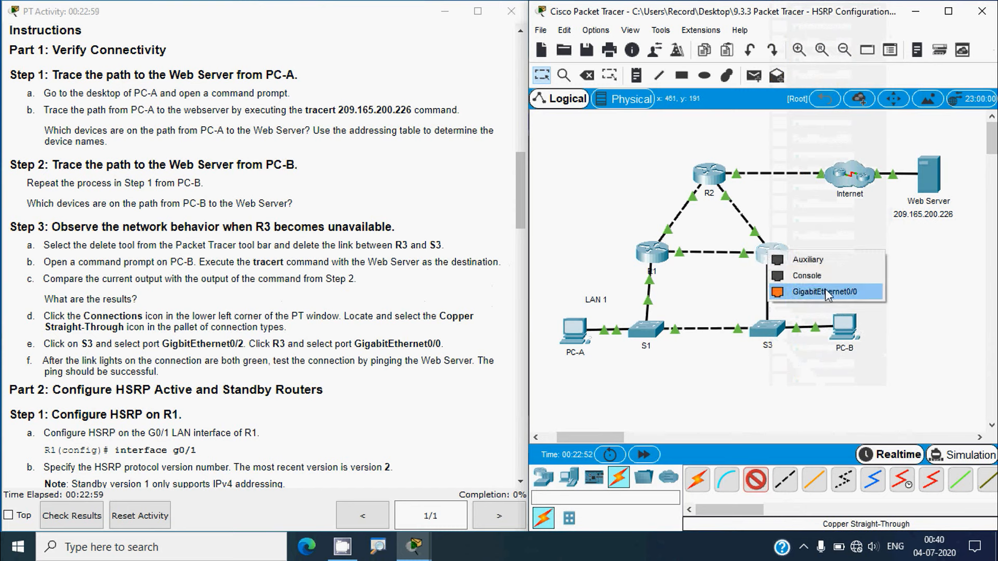
pyautogui.click(812, 292)
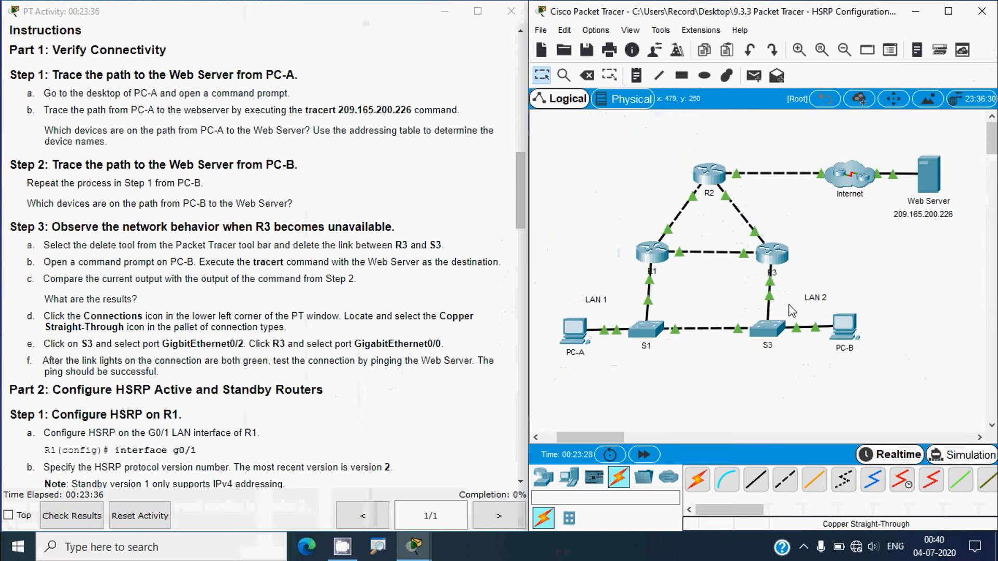
# Review the output of the finished trace to the Web Server in PC-B's enlarged command prompt
pyautogui.click(844, 329)
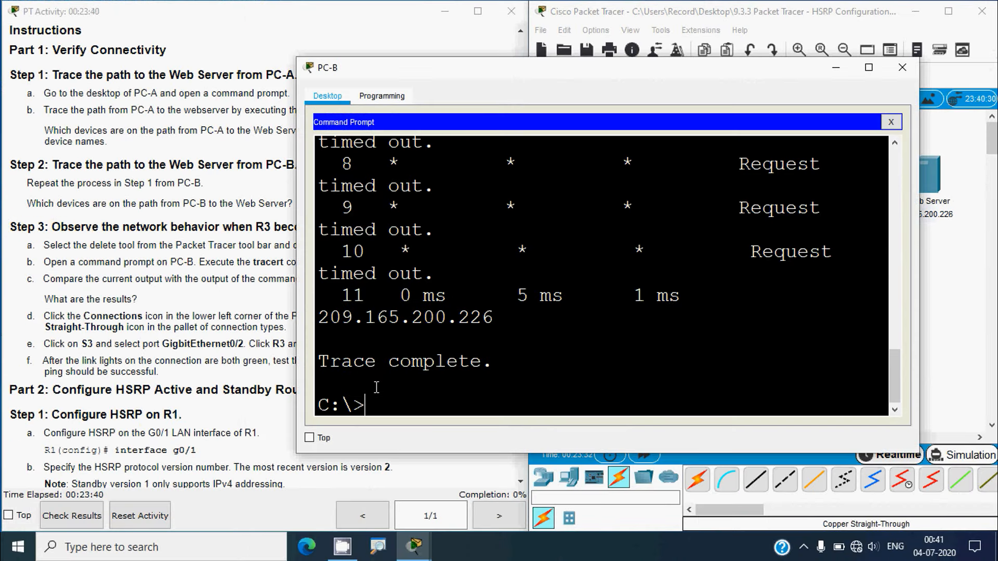
pyautogui.click(860, 72)
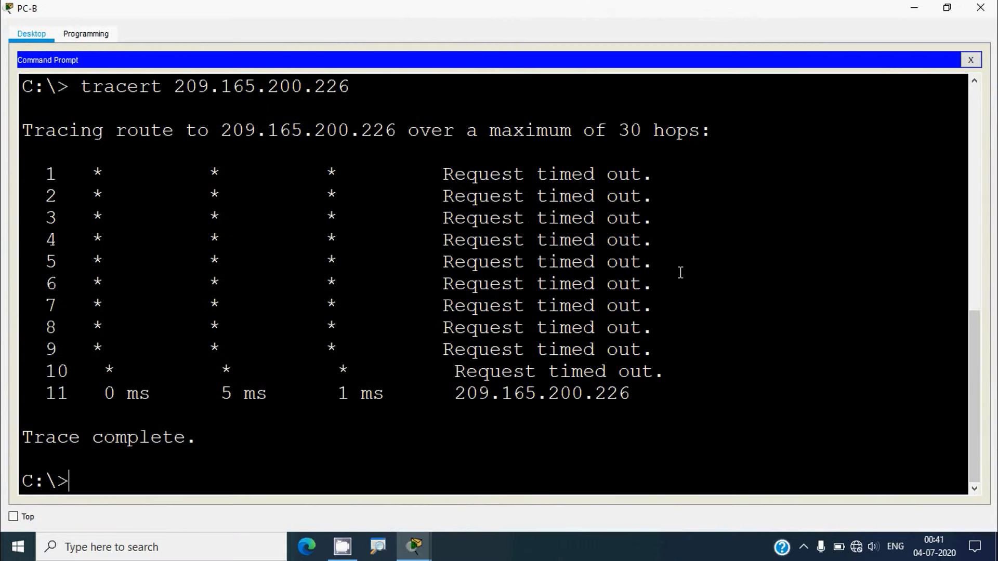
pyautogui.click(946, 7)
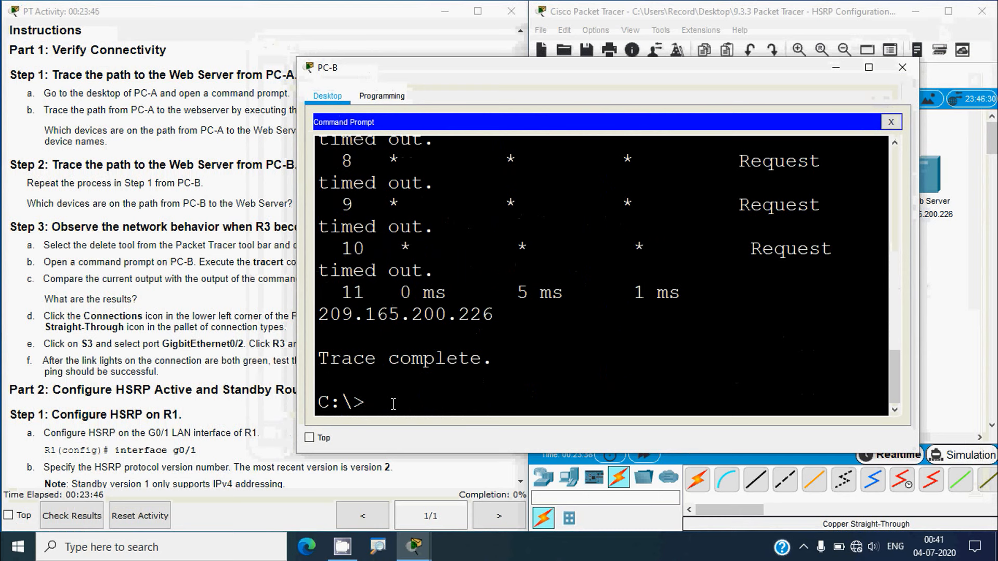
# Ping the Web Server at 209.165.200.226 from PC-B's command prompt and enlarge the window to view the replies
pyautogui.write('ping')
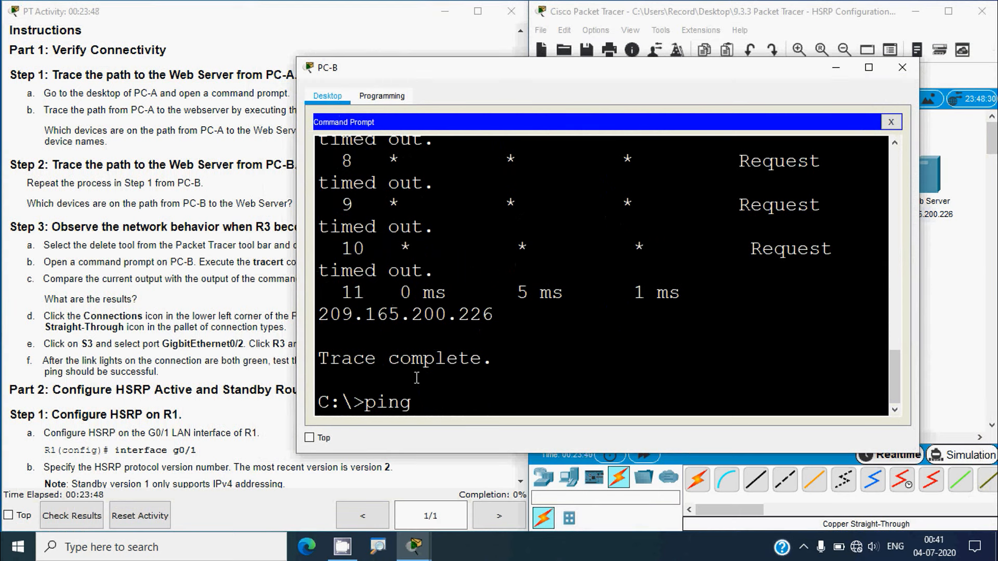
pyautogui.scroll(7, 492, 318)
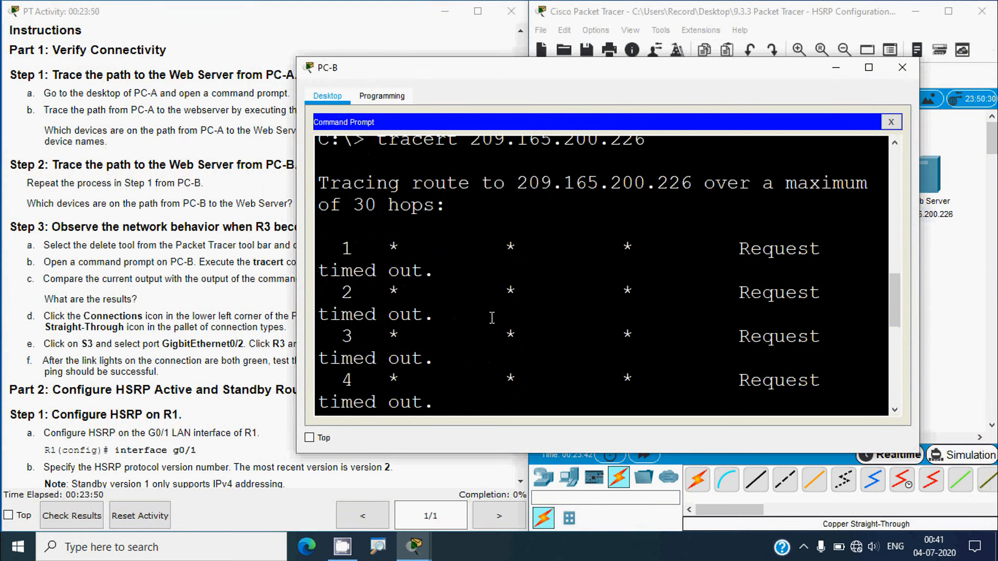
pyautogui.moveTo(641, 235); pyautogui.dragTo(470, 229)
pyautogui.hotkey('ctrl', 'c')
pyautogui.rightClick(486, 231)
pyautogui.click(514, 237)
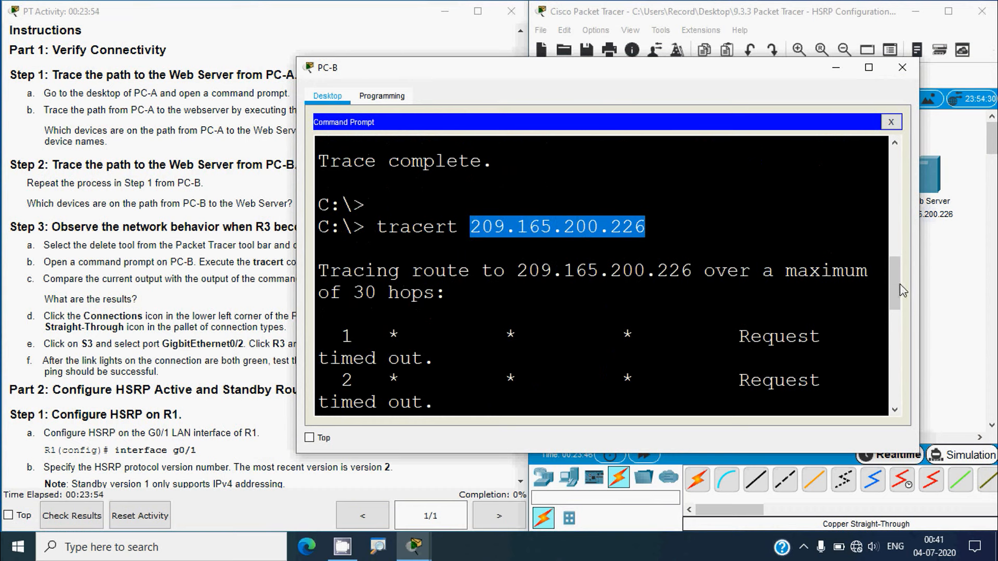
pyautogui.scroll(-5, 900, 284)
pyautogui.write('ping')
pyautogui.rightClick(432, 401)
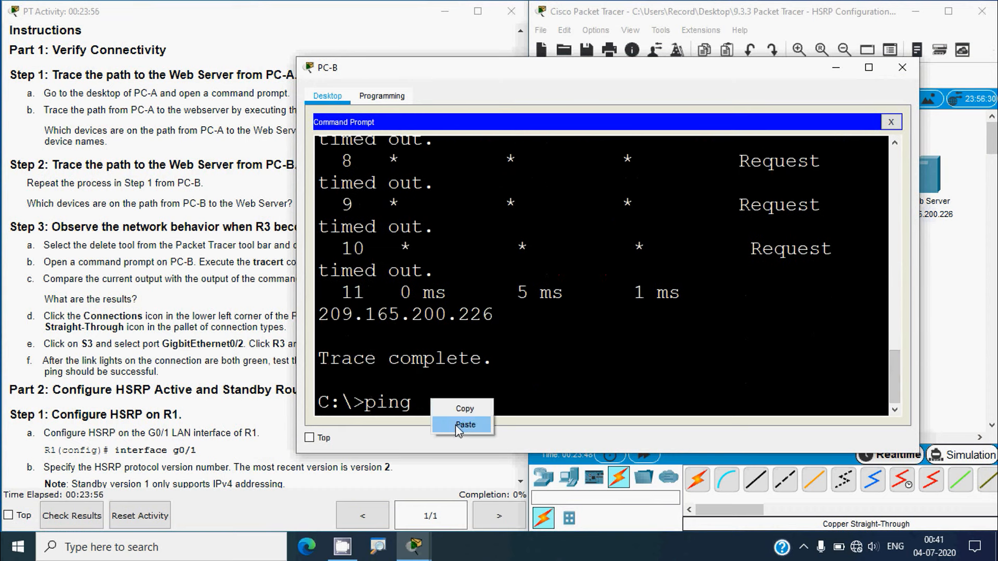
pyautogui.click(465, 425)
pyautogui.press('Return')
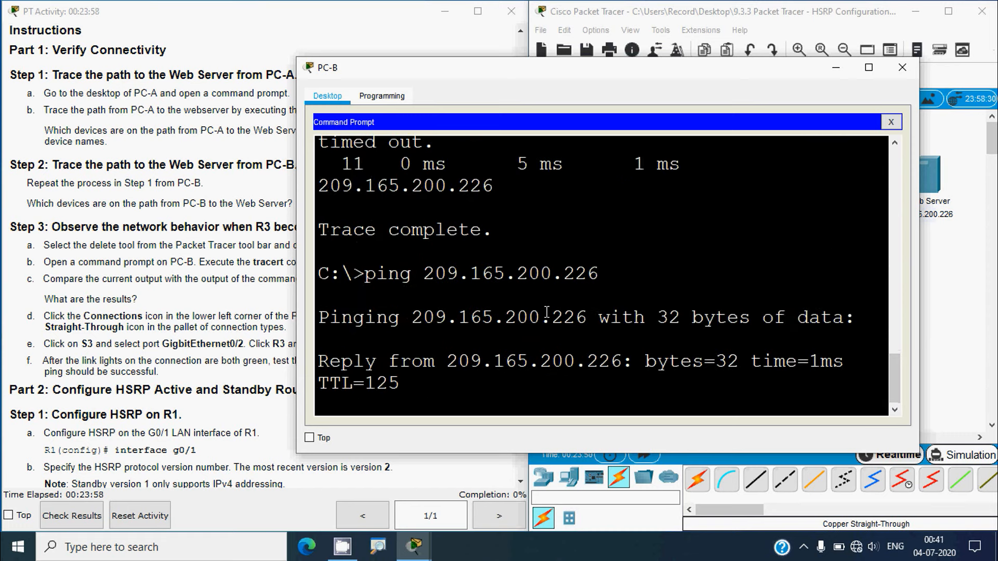
pyautogui.click(868, 68)
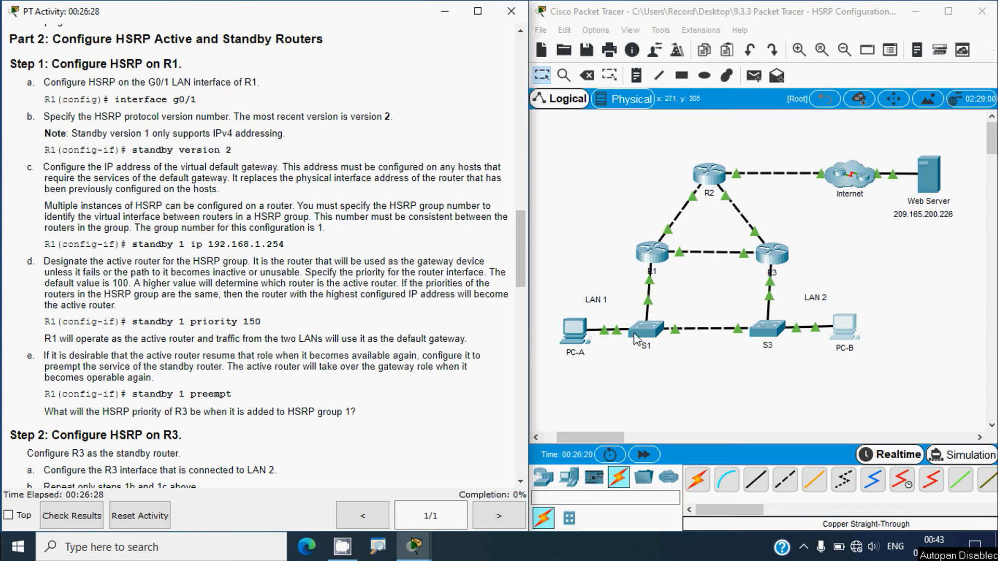
# Open R1's command line and enter configuration mode for interface g0/1 from privileged mode
pyautogui.click(654, 257)
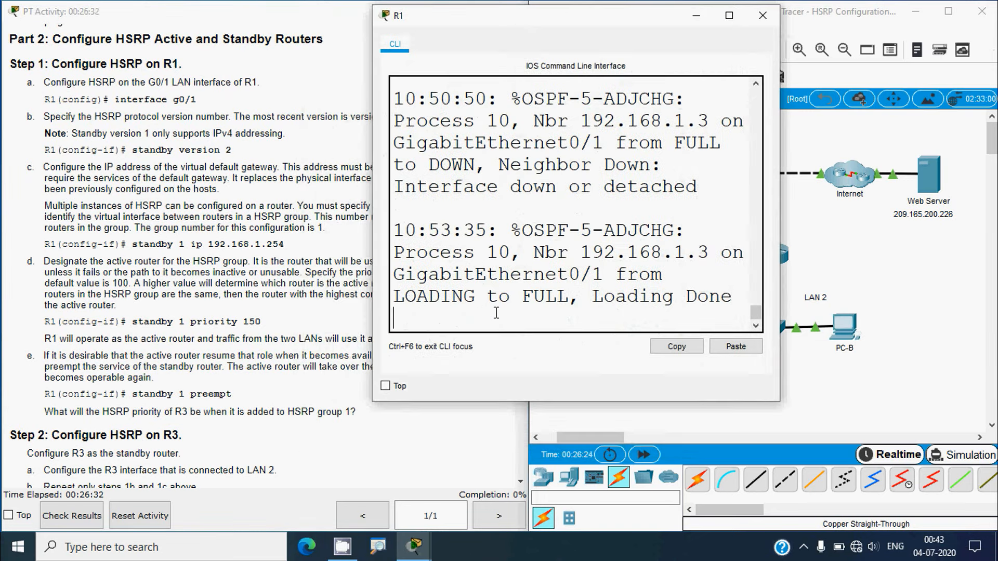
pyautogui.press('Return')
pyautogui.write('enable')
pyautogui.press('Return')
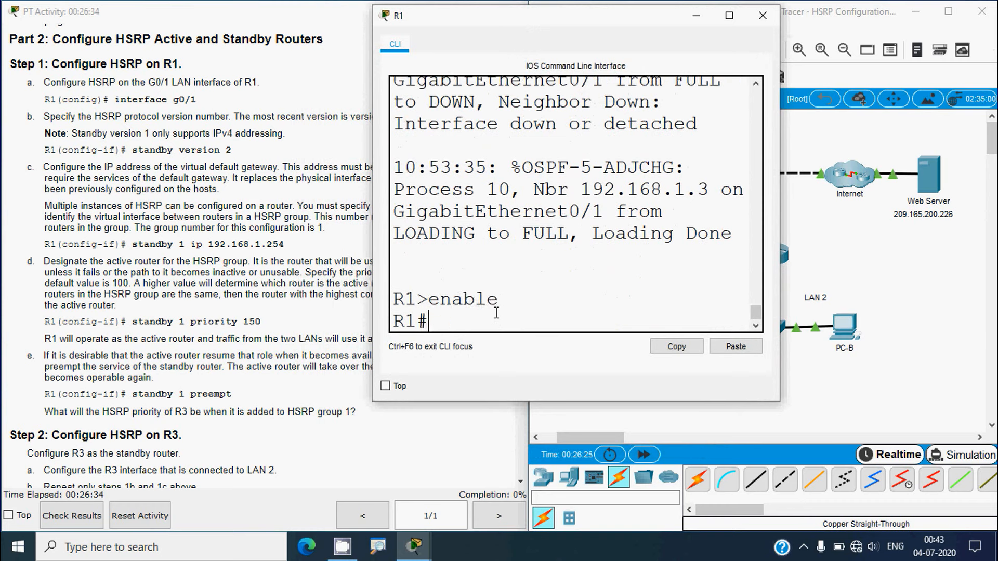
pyautogui.write('conf t')
pyautogui.press('Return')
pyautogui.write('in')
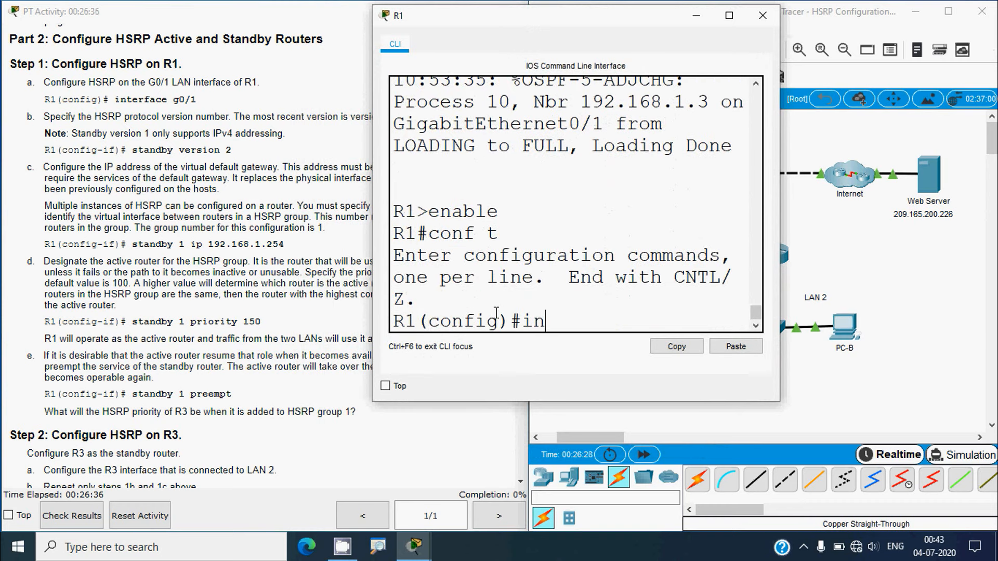
pyautogui.write('terrace g0/1')
pyautogui.press('Return')
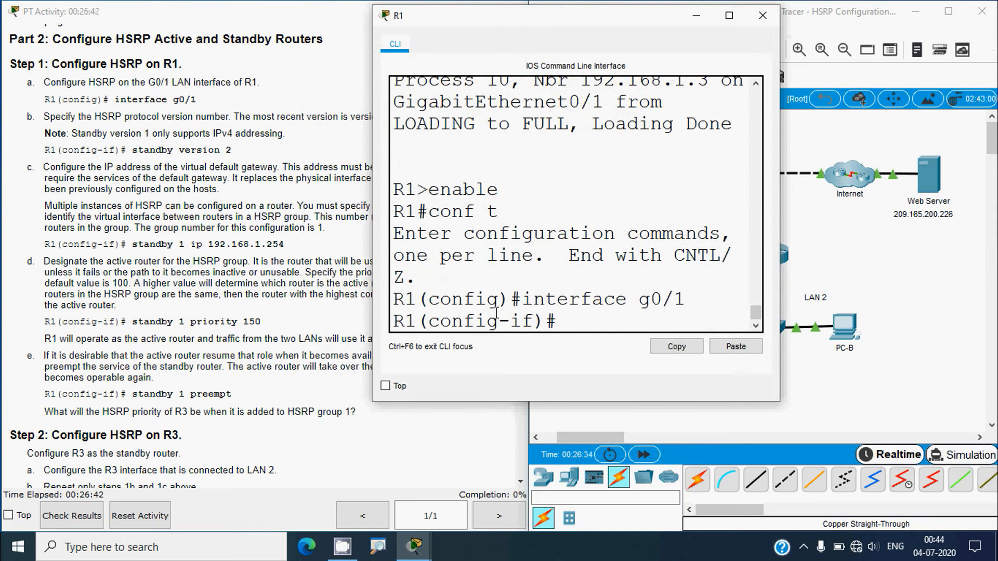
# Set the HSRP protocol to version 2 on R1's g0/1 interface and widen the R1 window
pyautogui.write('standby version')
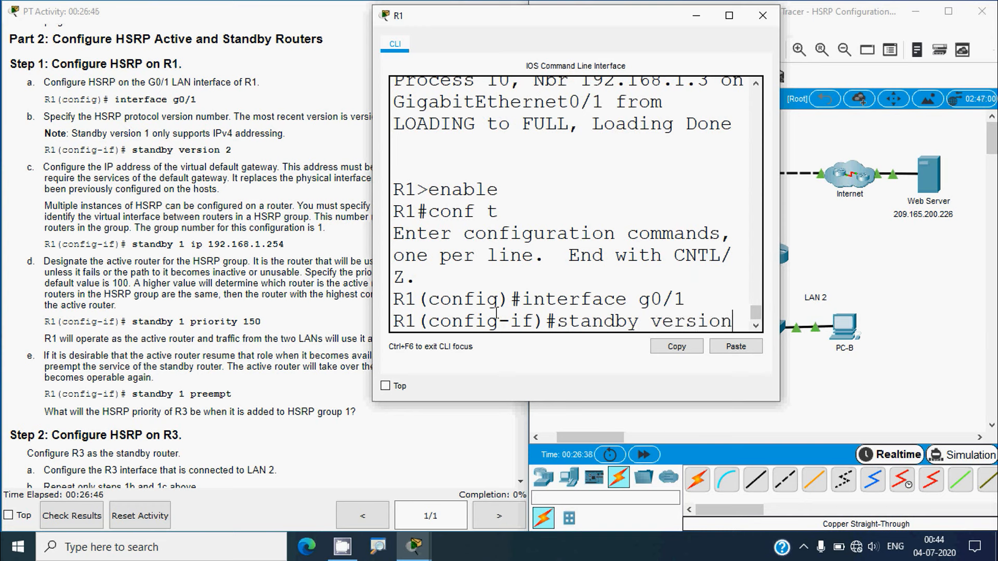
pyautogui.write(' 2')
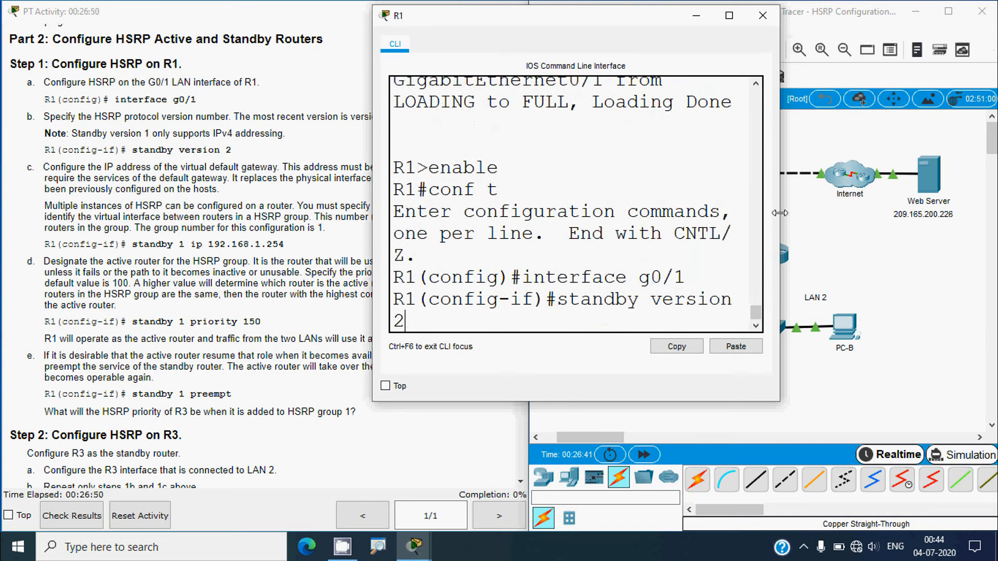
pyautogui.moveTo(780, 211); pyautogui.dragTo(894, 211)
pyautogui.press('Return')
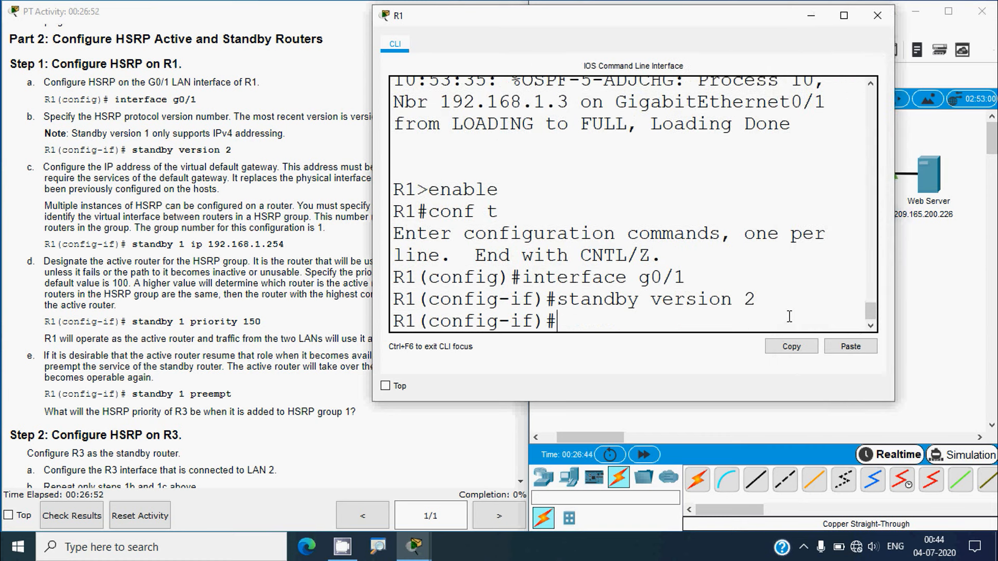
# Check the virtual gateway address in the instructions and assign 192.168.1.254 as the HSRP group 1 IP on R1's g0/1 interface
pyautogui.click(255, 283)
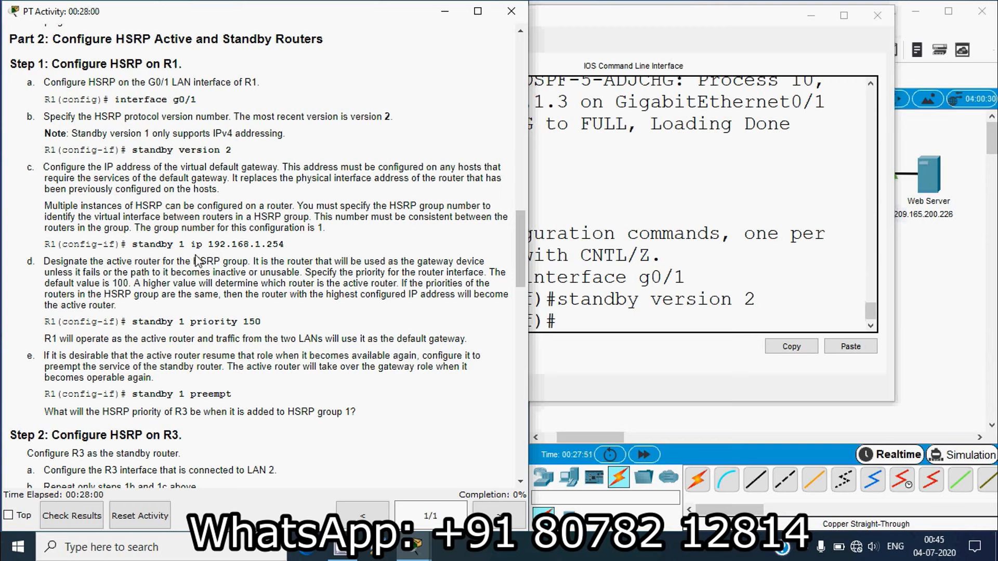
pyautogui.moveTo(209, 244); pyautogui.dragTo(284, 246)
pyautogui.click(305, 248)
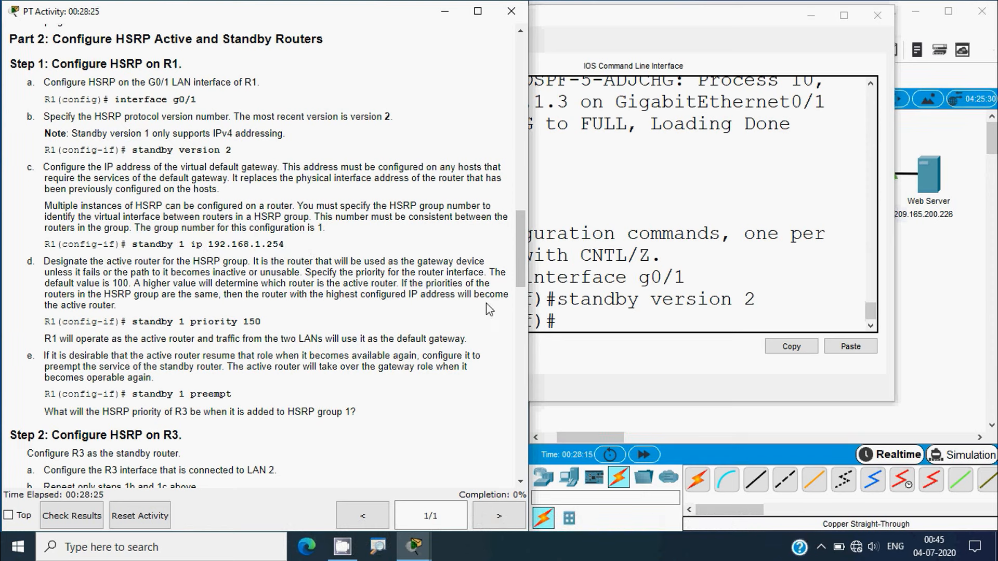
pyautogui.click(598, 326)
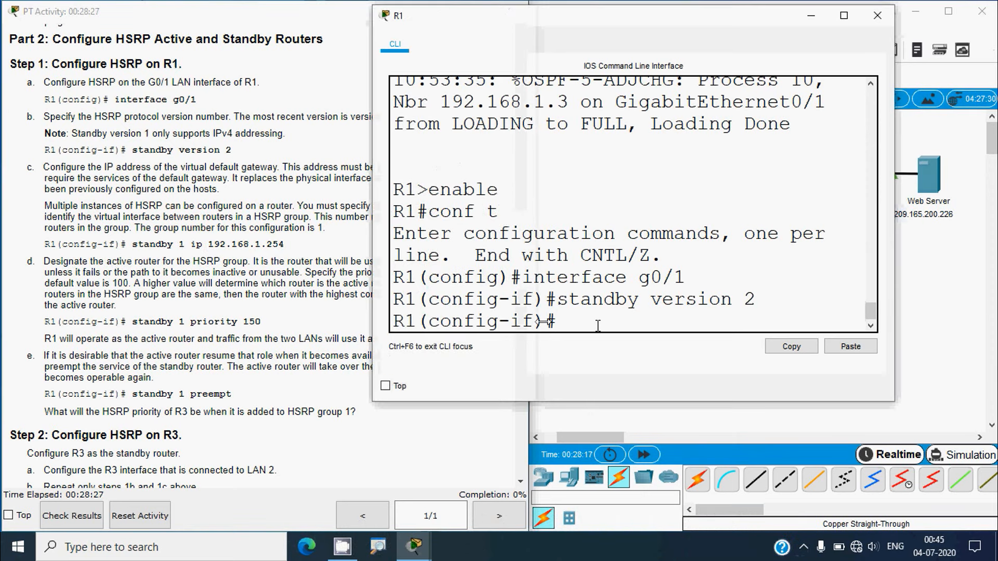
pyautogui.write('standby 1 ip ')
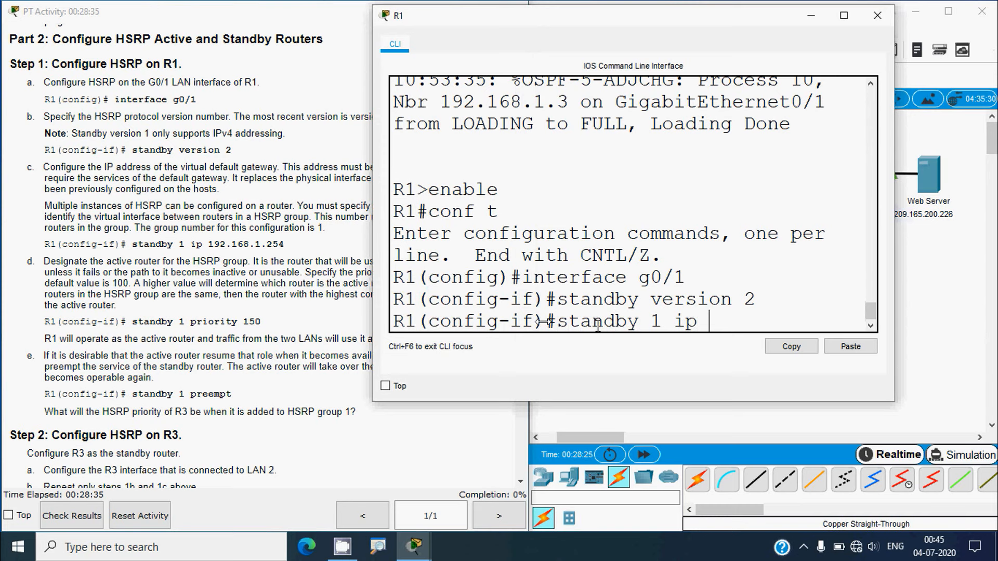
pyautogui.write('192.168.')
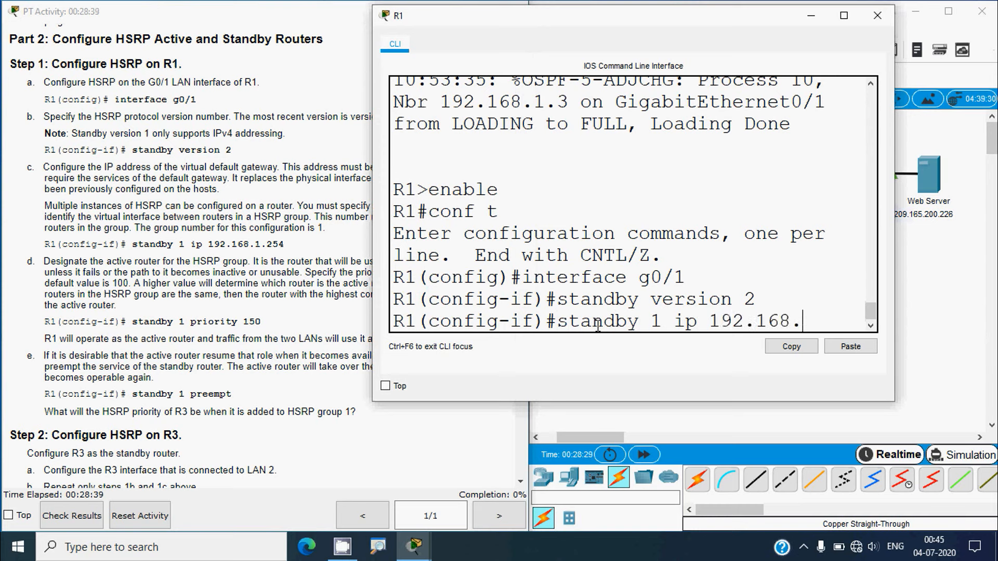
pyautogui.write('1.254')
pyautogui.press('Return')
# Check the priority instructions in Step 1d and set the HSRP group 1 priority to 150 on R1's g0/1 interface
pyautogui.click(251, 289)
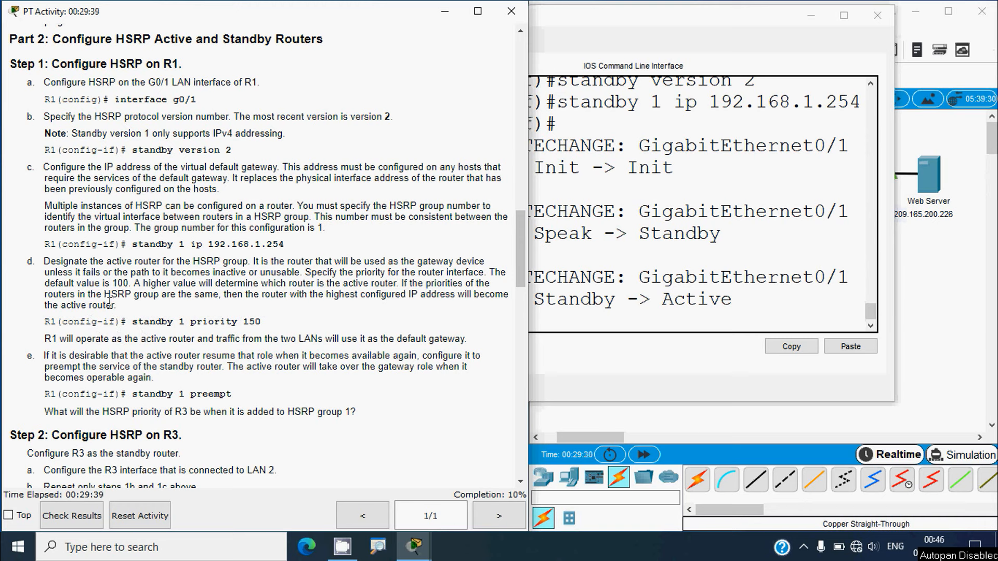
pyautogui.moveTo(103, 283); pyautogui.dragTo(140, 283)
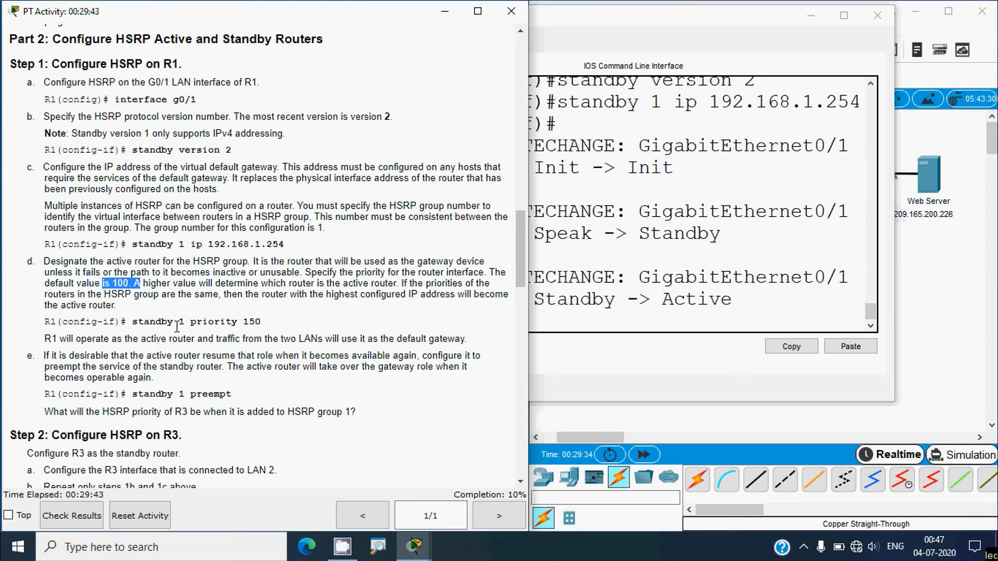
pyautogui.moveTo(236, 324); pyautogui.dragTo(274, 323)
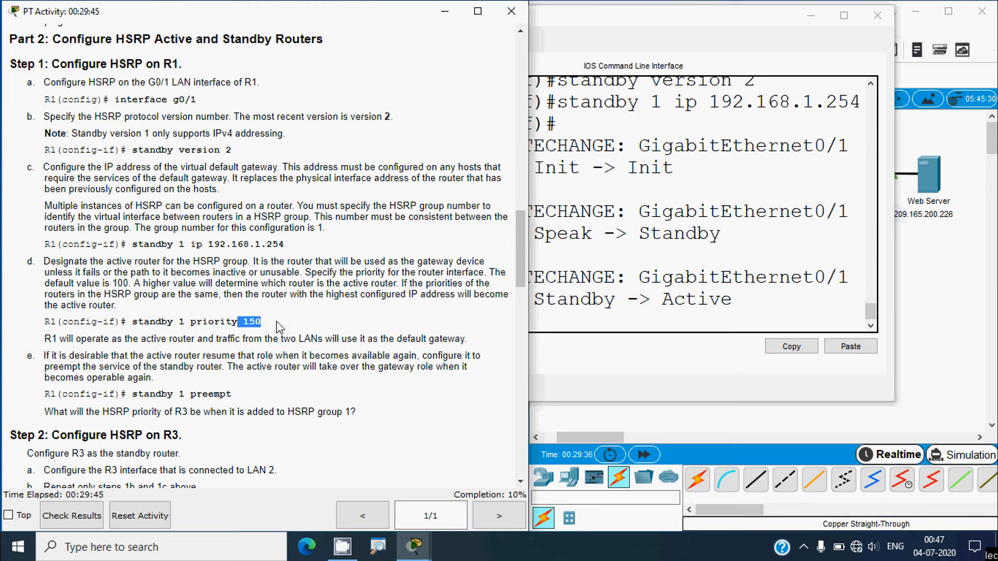
pyautogui.click(277, 323)
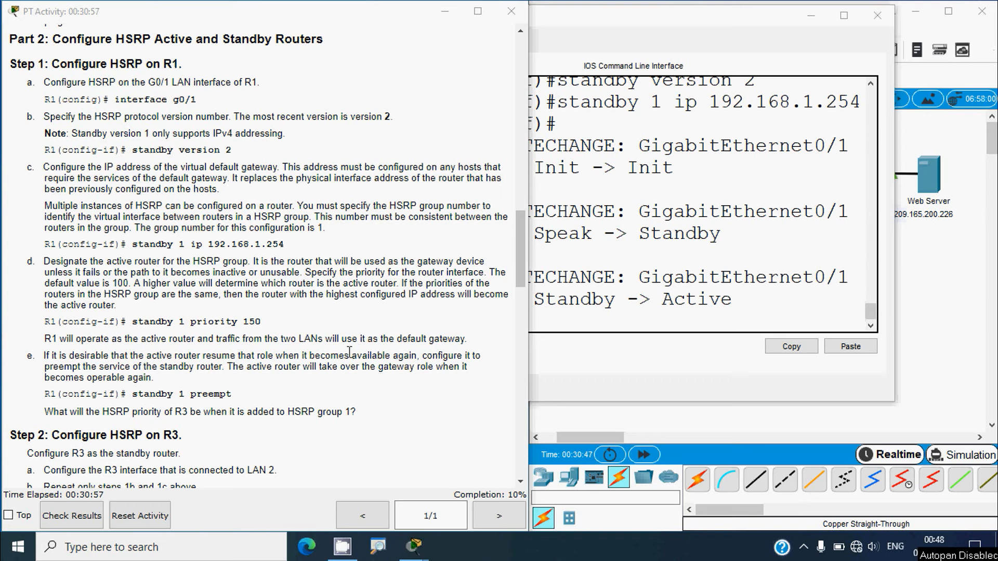
pyautogui.click(573, 319)
pyautogui.press('Return')
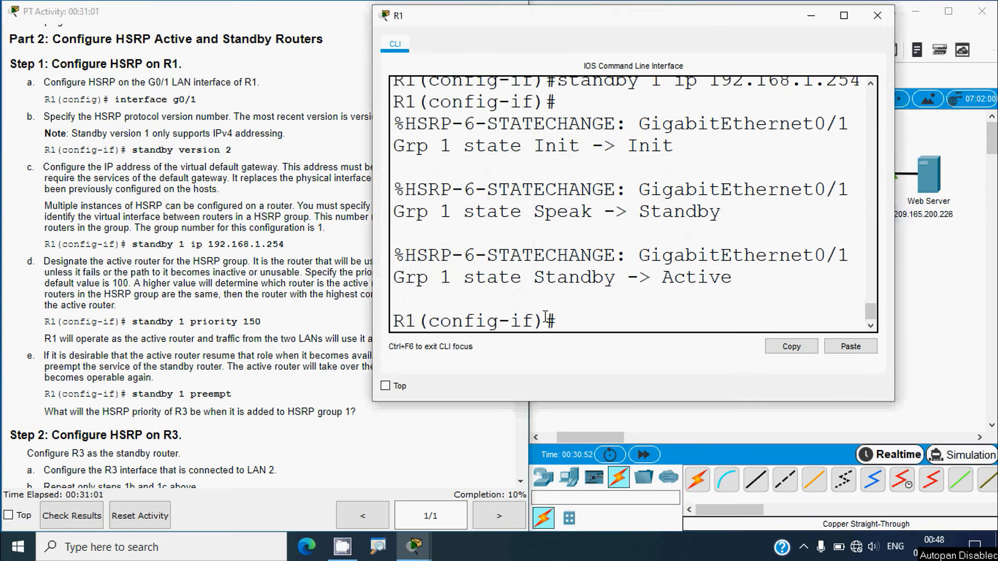
pyautogui.write('standb')
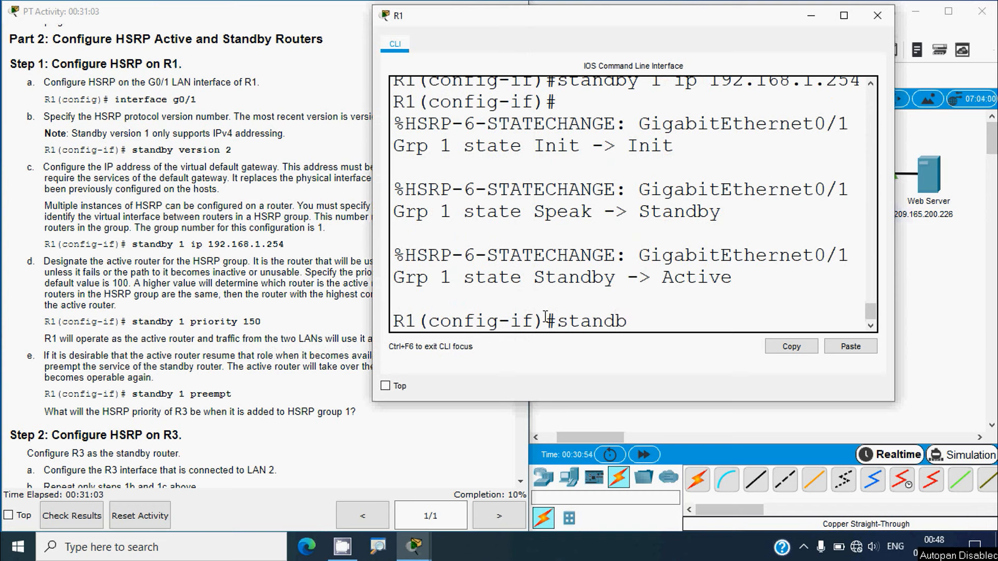
pyautogui.write('y 1 priority 150')
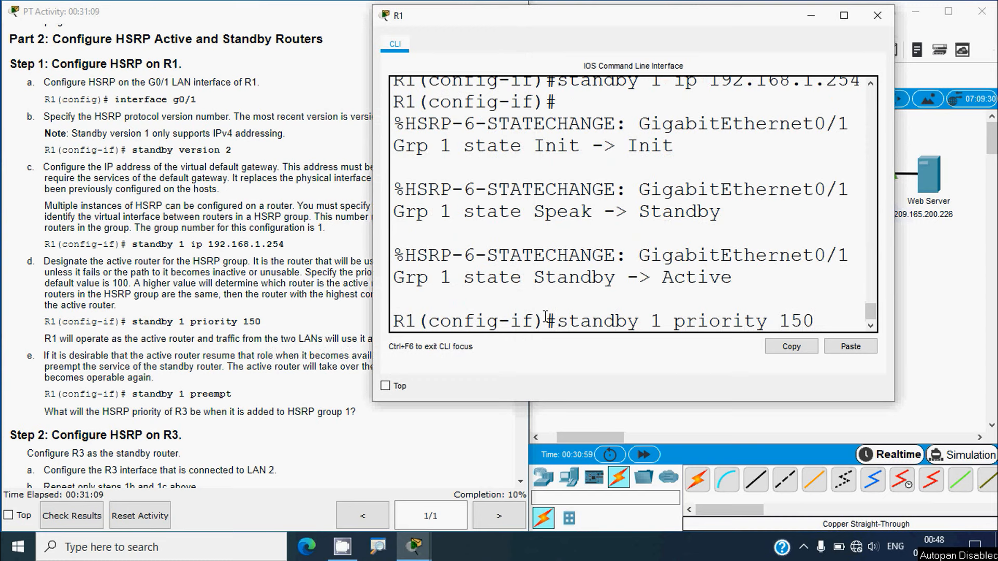
pyautogui.press('Return')
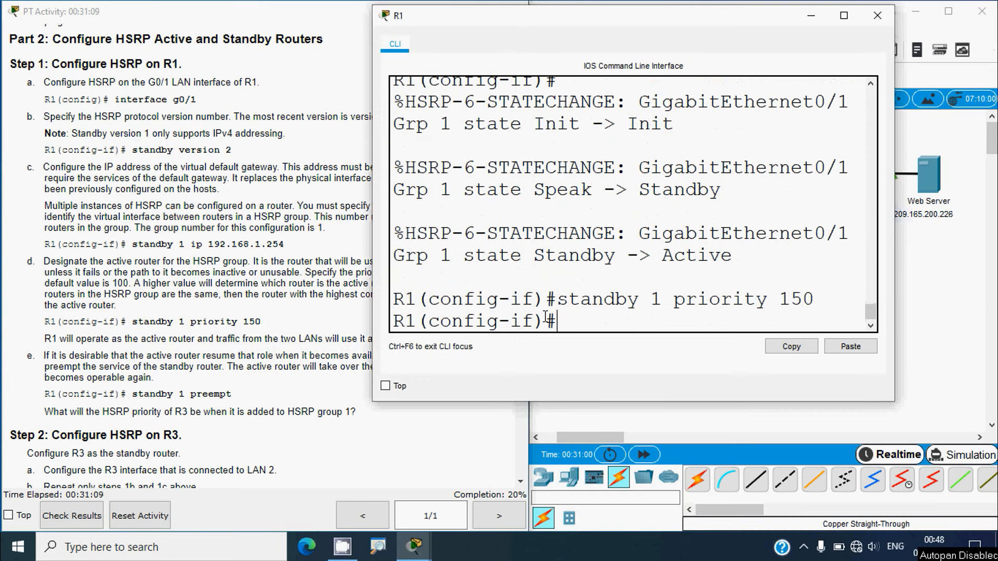
# Read Step 1e and enable preemption for HSRP group 1 on R1's g0/1 interface
pyautogui.click(234, 337)
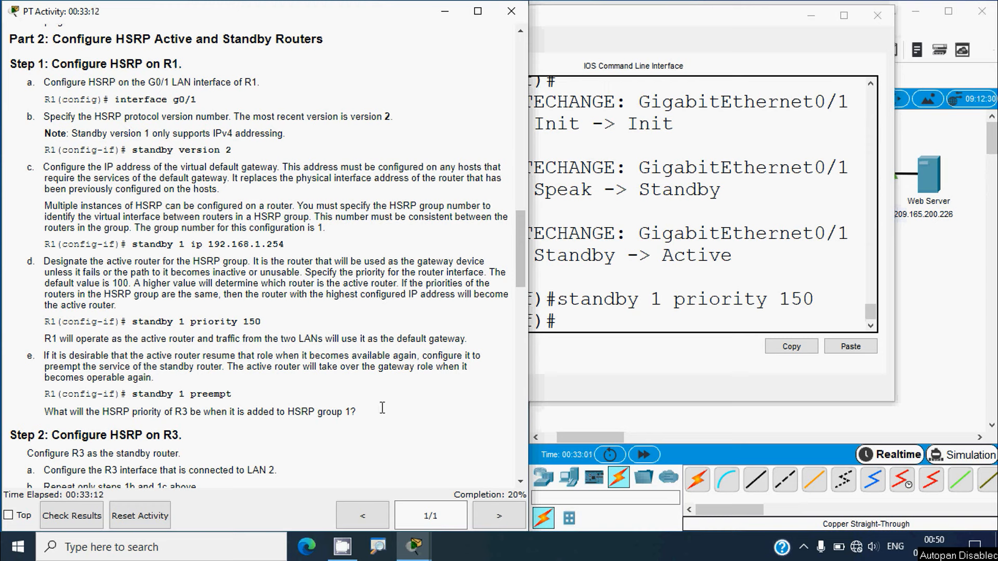
pyautogui.click(597, 326)
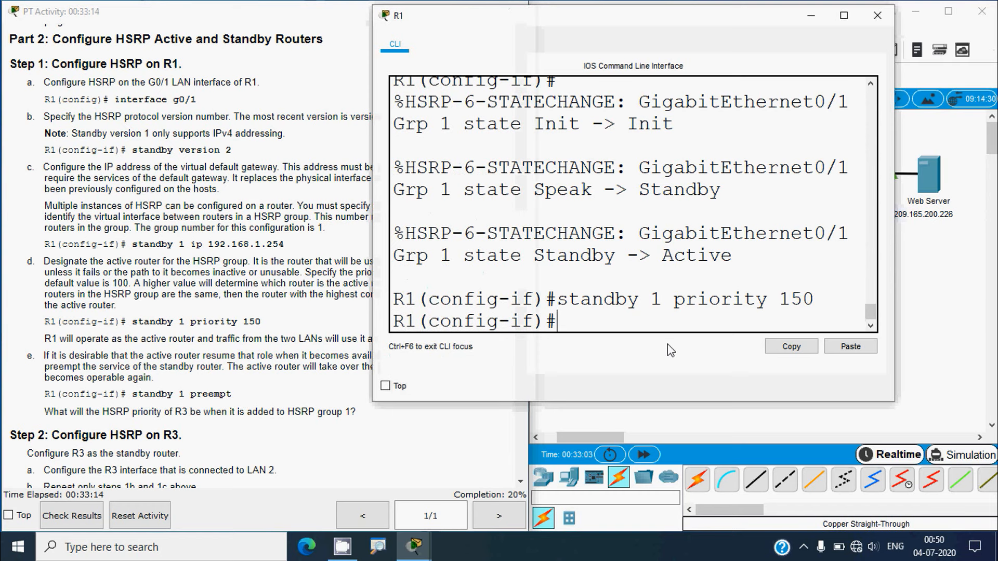
pyautogui.write('standby')
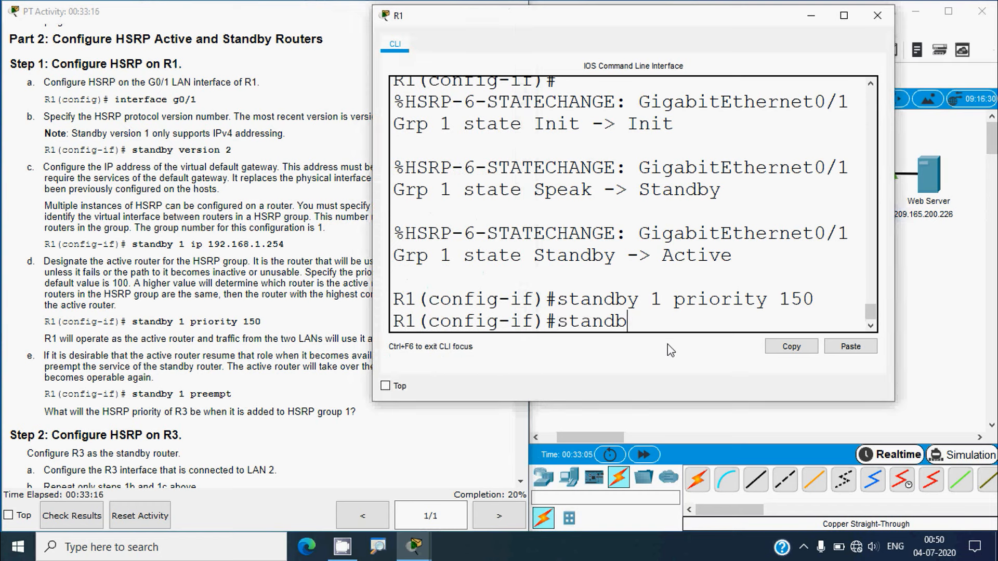
pyautogui.write(' 1 preempt')
pyautogui.press('Return')
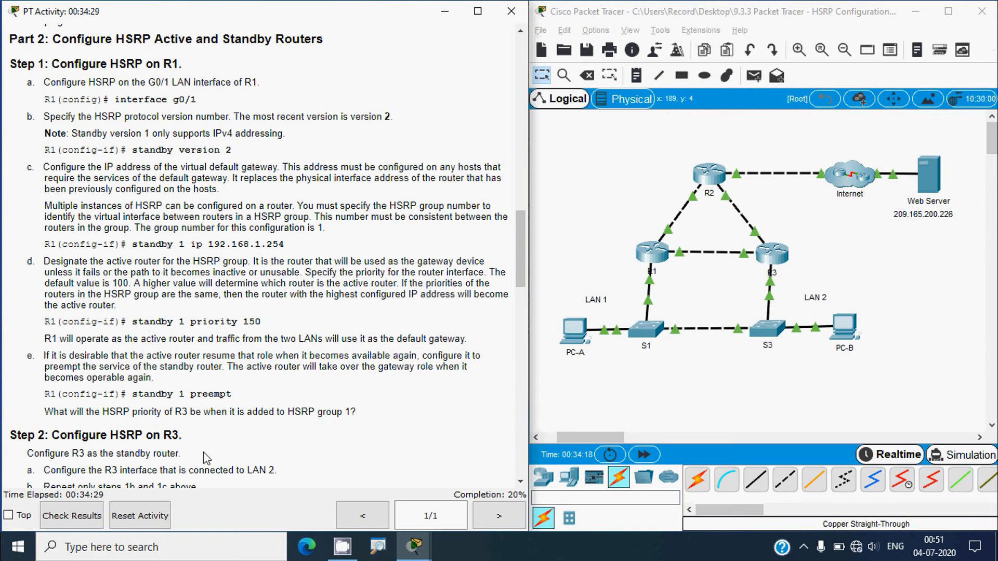
# Review the Step 2 instructions, open R3's command line and enter configuration mode for interface g0/0 from privileged mode
pyautogui.scroll(-3, 207, 458)
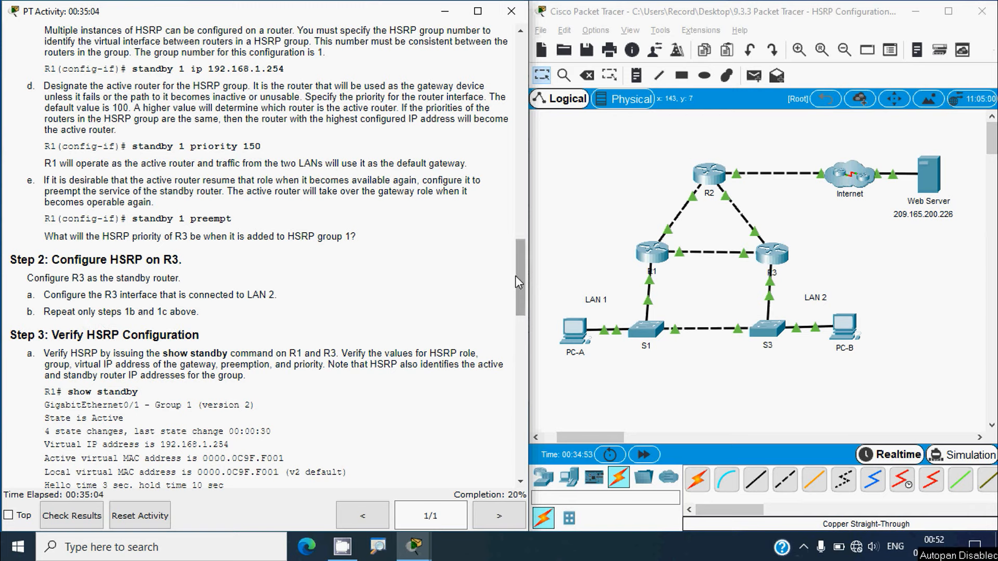
pyautogui.moveTo(516, 276); pyautogui.dragTo(520, 239)
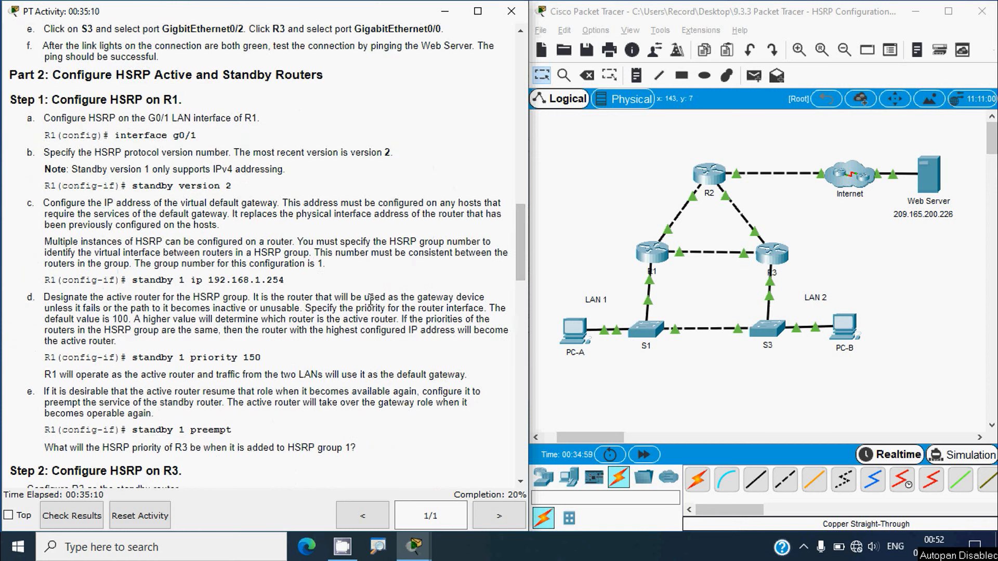
pyautogui.click(853, 258)
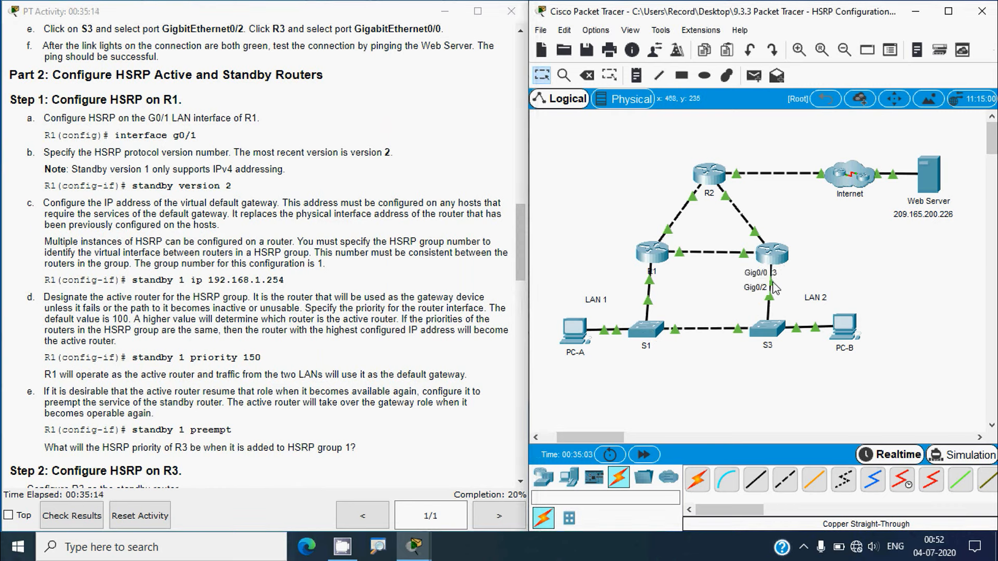
pyautogui.click(771, 255)
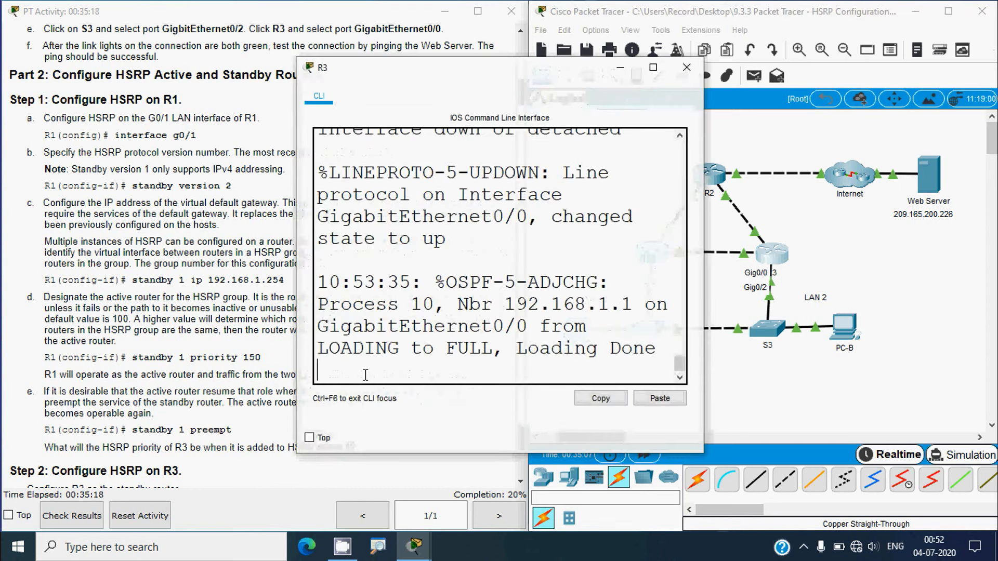
pyautogui.press('Return')
pyautogui.write('enable')
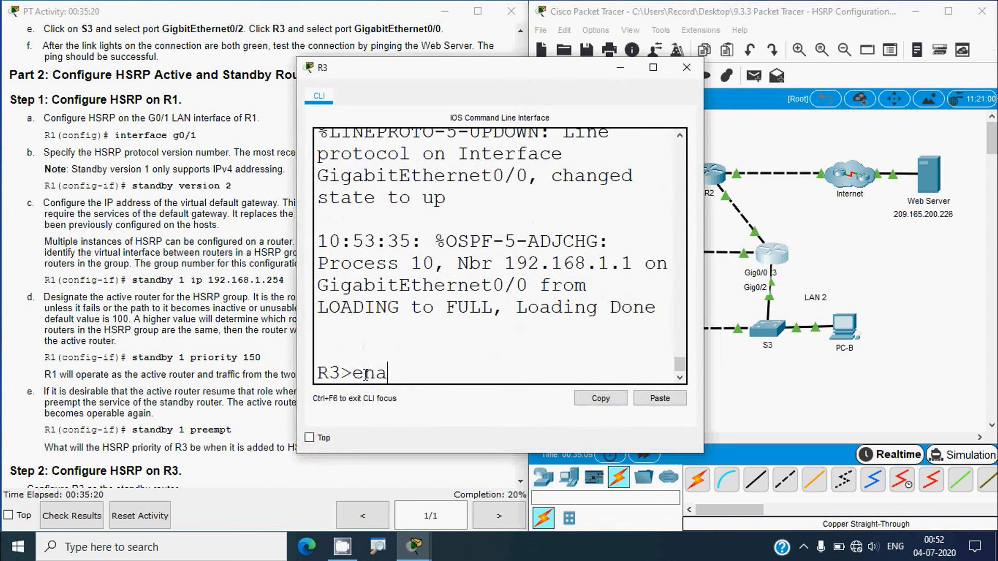
pyautogui.press('Return')
pyautogui.write('conf t')
pyautogui.press('Return')
pyautogui.write('inte')
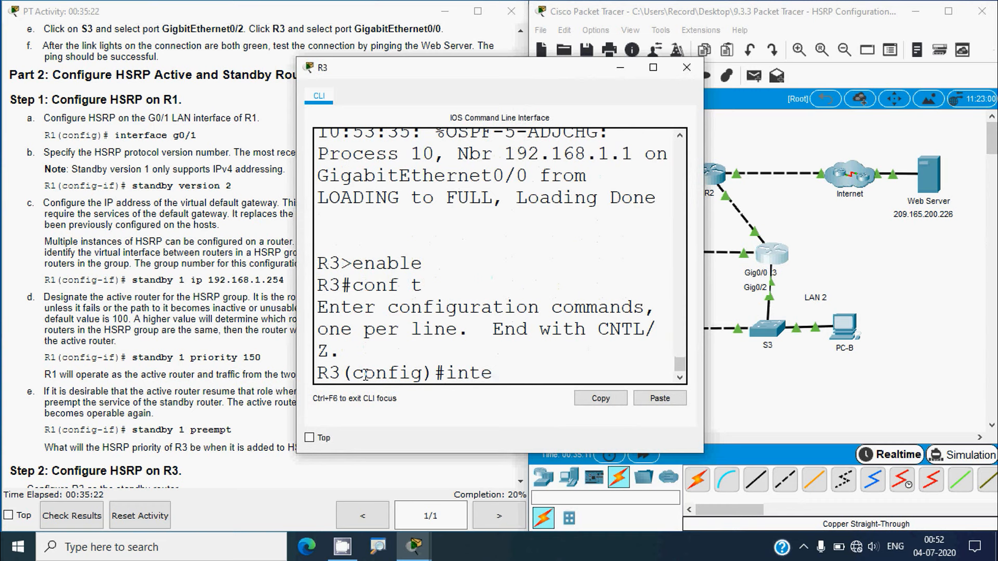
pyautogui.write('rface g0/0')
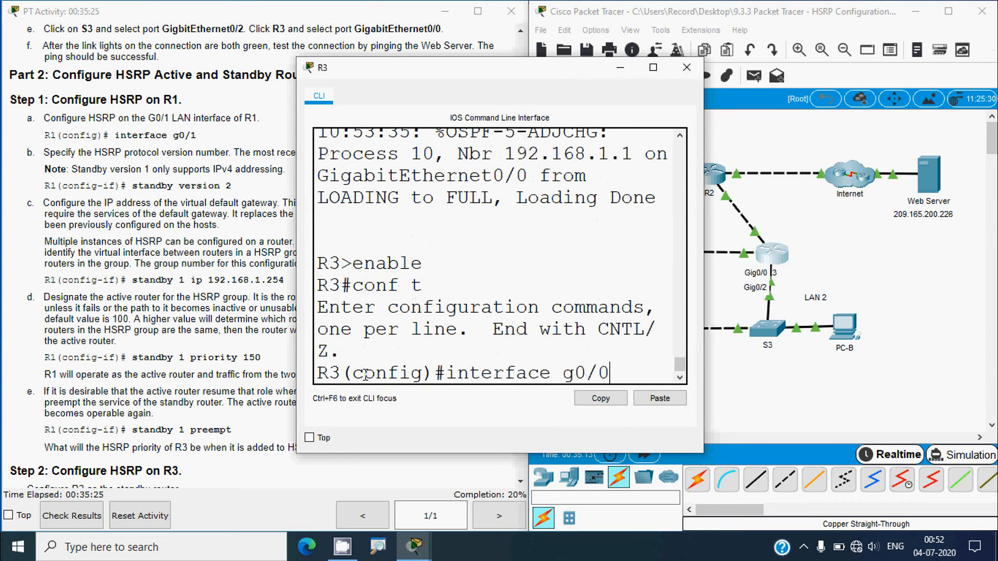
pyautogui.press('Return')
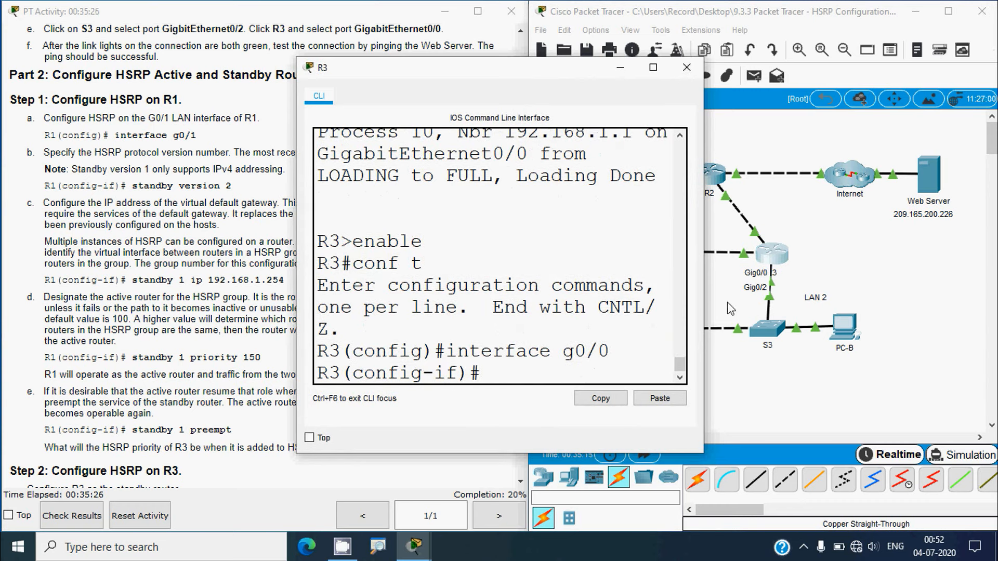
# Widen the R3 window and set the HSRP protocol to version 2 on R3's g0/0 interface
pyautogui.moveTo(705, 270); pyautogui.dragTo(878, 270)
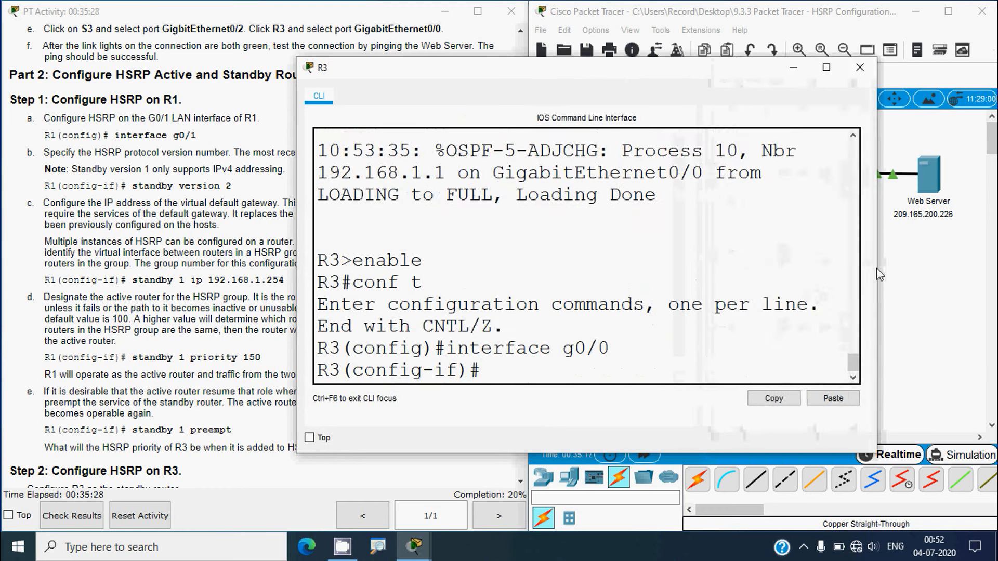
pyautogui.write('stand')
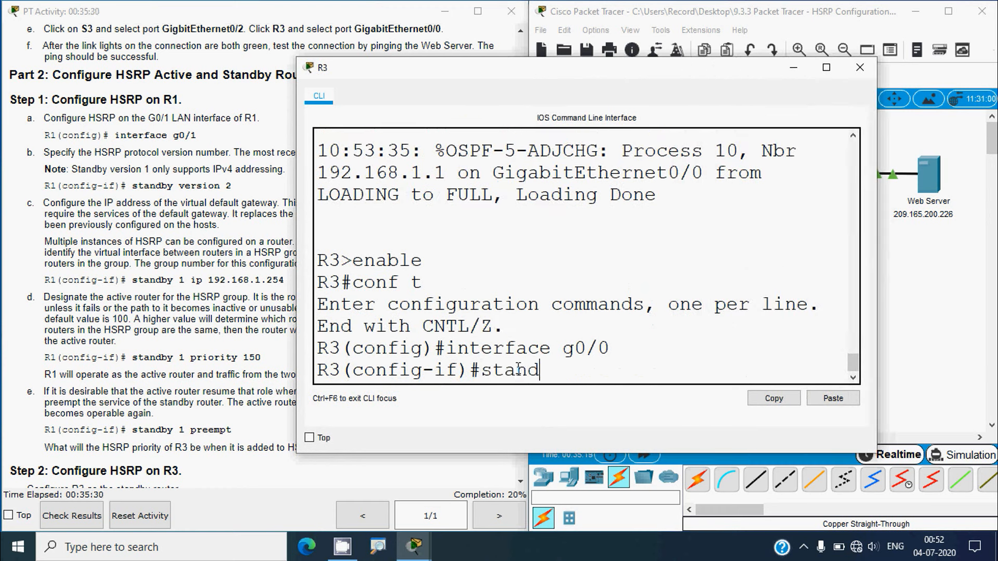
pyautogui.write('by version 2')
pyautogui.press('Return')
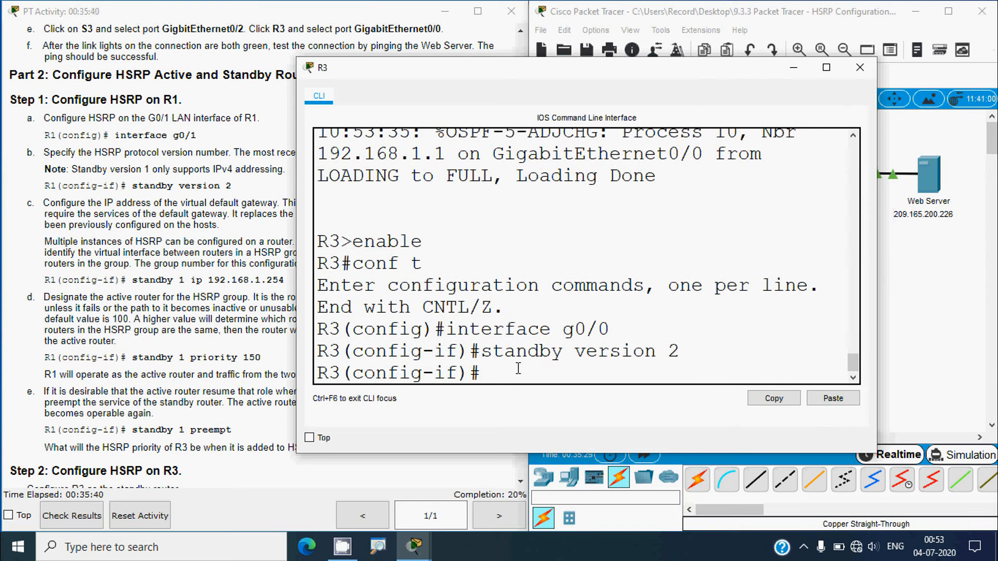
# Assign 192.168.1.254 as the HSRP group 1 virtual IP on R3's g0/0 interface and close the R3 window
pyautogui.write('standby 1 ip')
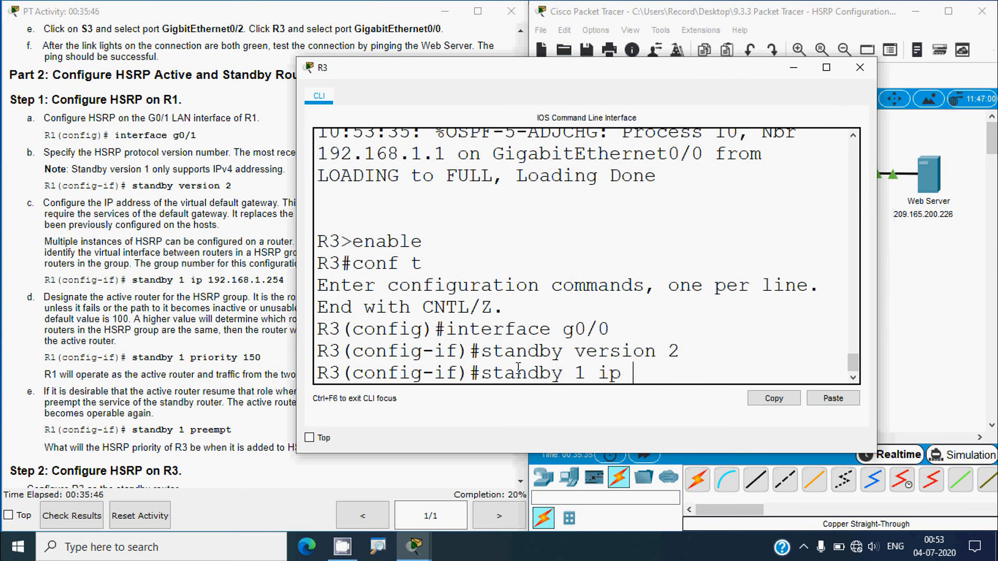
pyautogui.write(' 192.168.')
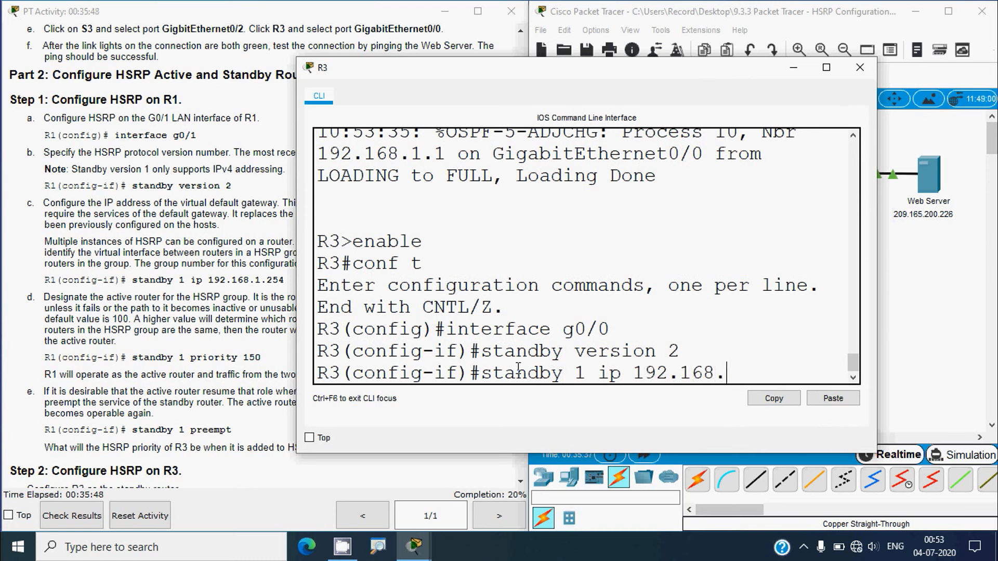
pyautogui.write('1.254')
pyautogui.press('Return')
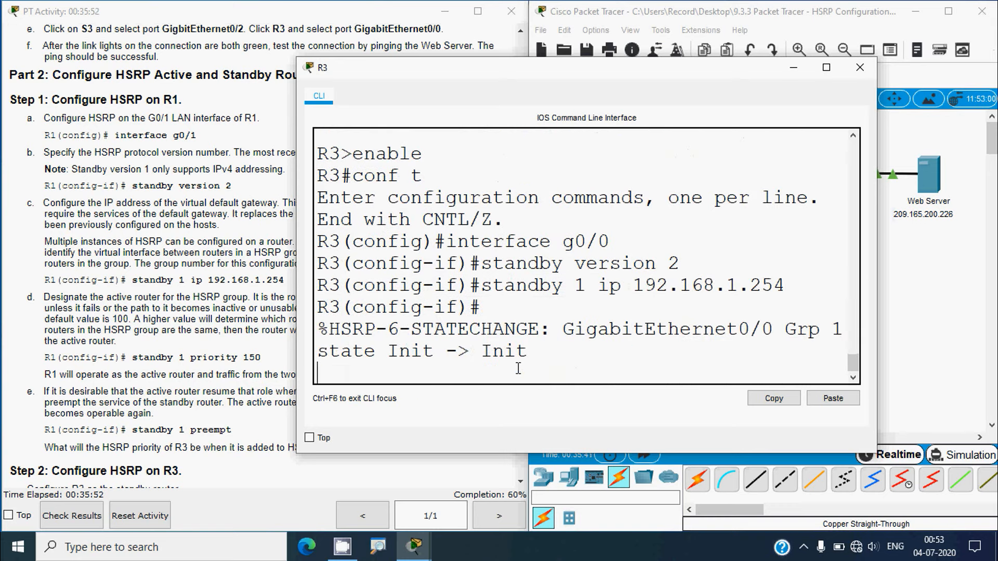
pyautogui.press('Return')
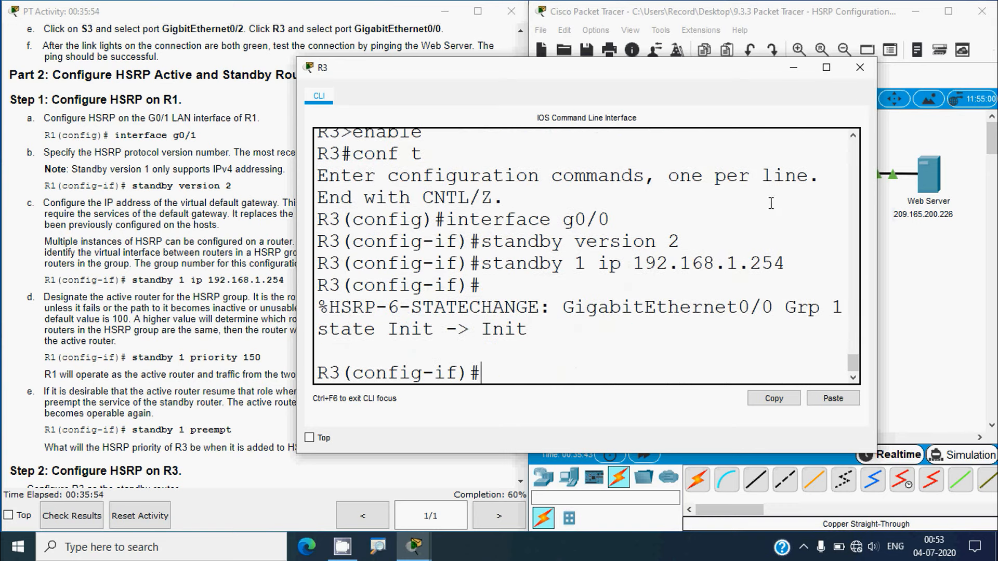
pyautogui.click(860, 67)
# Close out R3's configuration view and read the Step 3a instructions and sample show standby output for R1 and R3
pyautogui.click(244, 322)
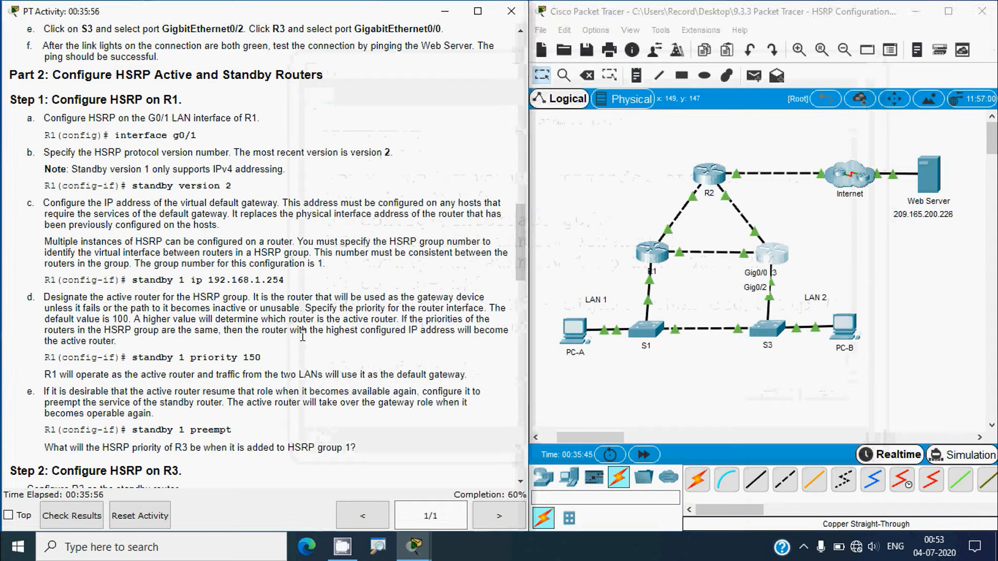
pyautogui.scroll(-5, 303, 341)
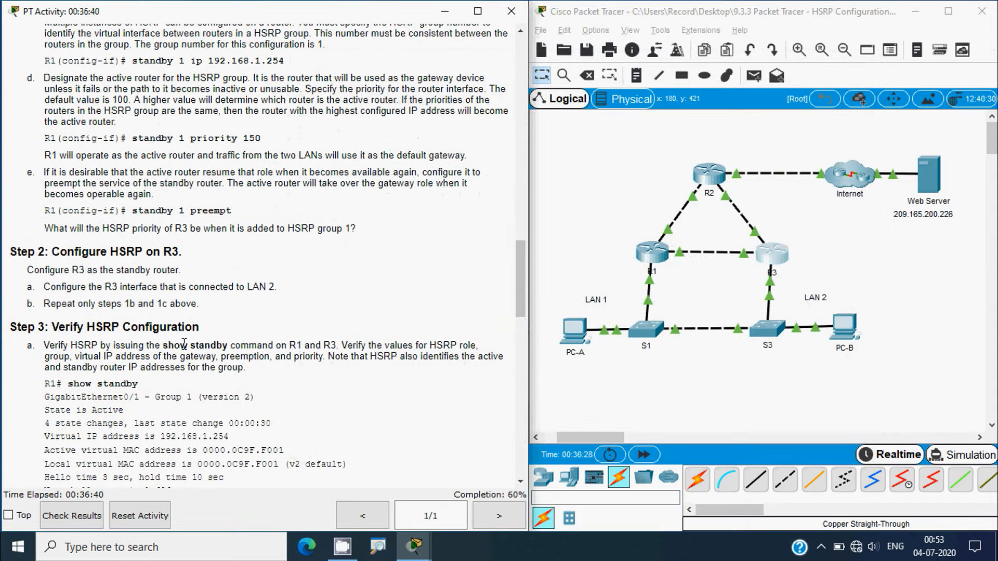
pyautogui.scroll(-2, 94, 340)
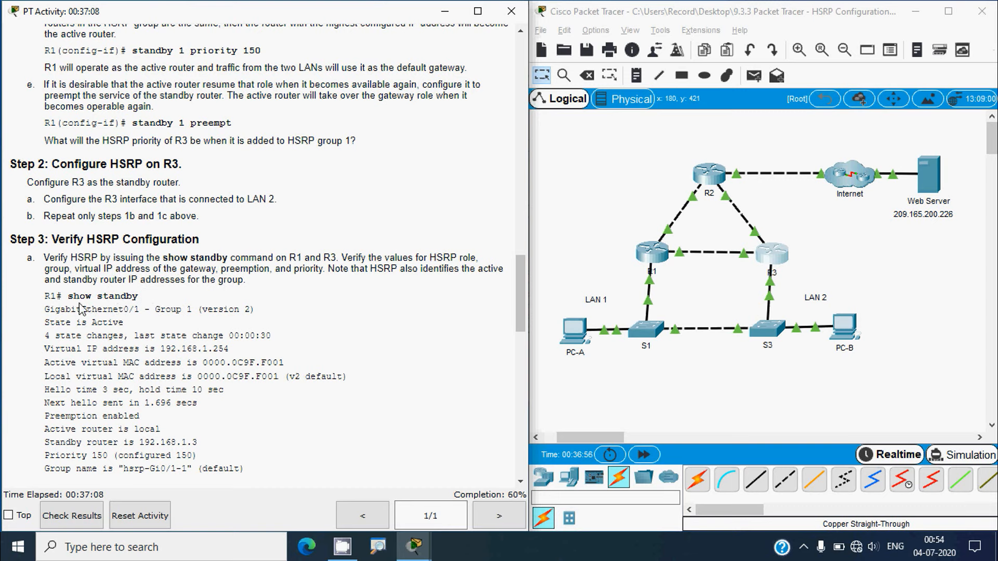
pyautogui.scroll(-3, 80, 308)
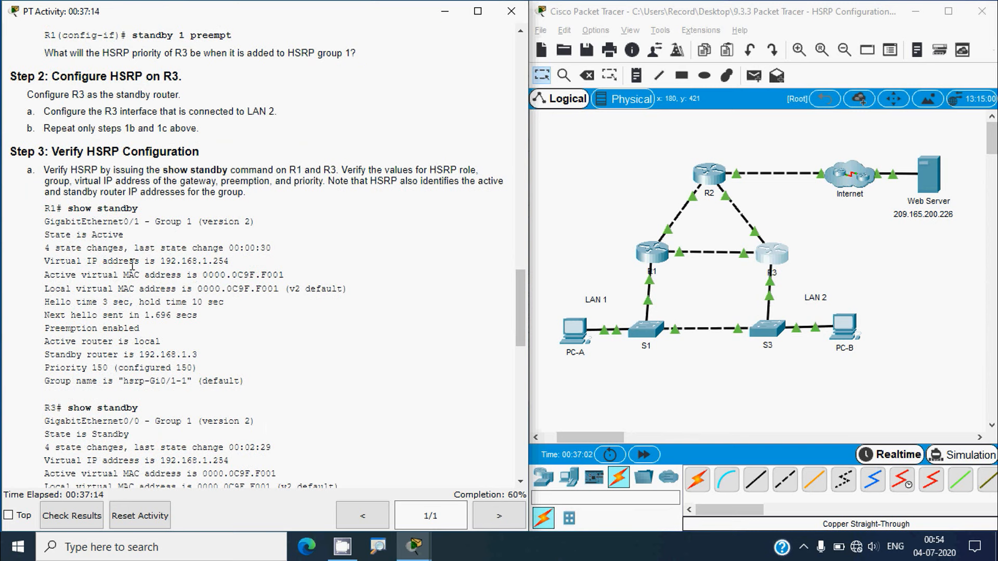
pyautogui.scroll(-3, 218, 414)
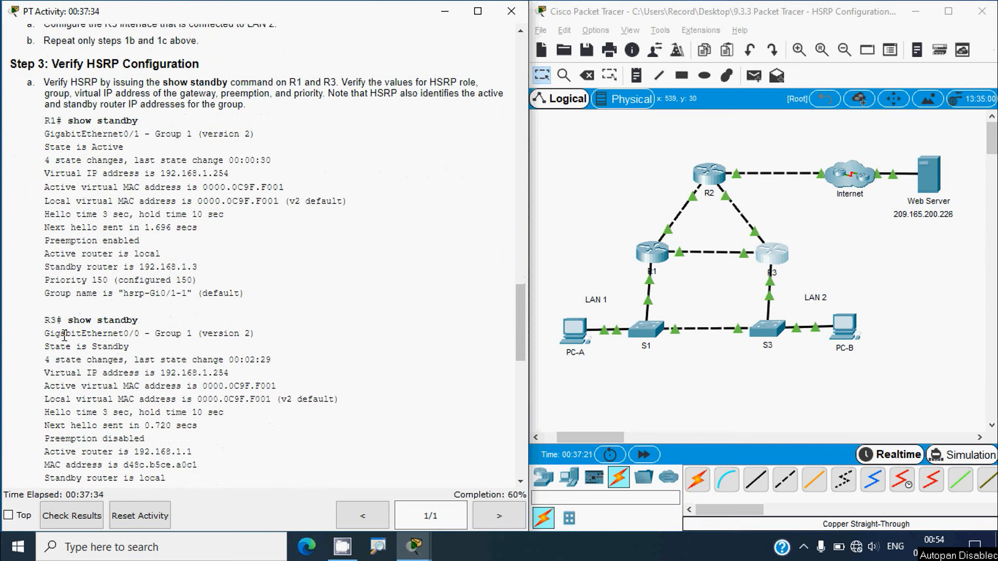
pyautogui.scroll(-5, 84, 365)
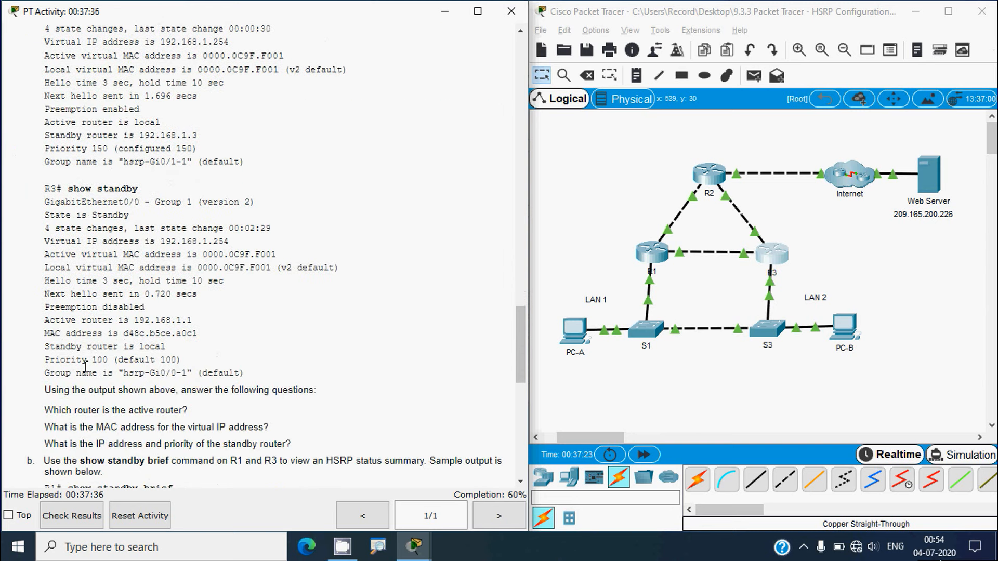
pyautogui.scroll(2, 86, 321)
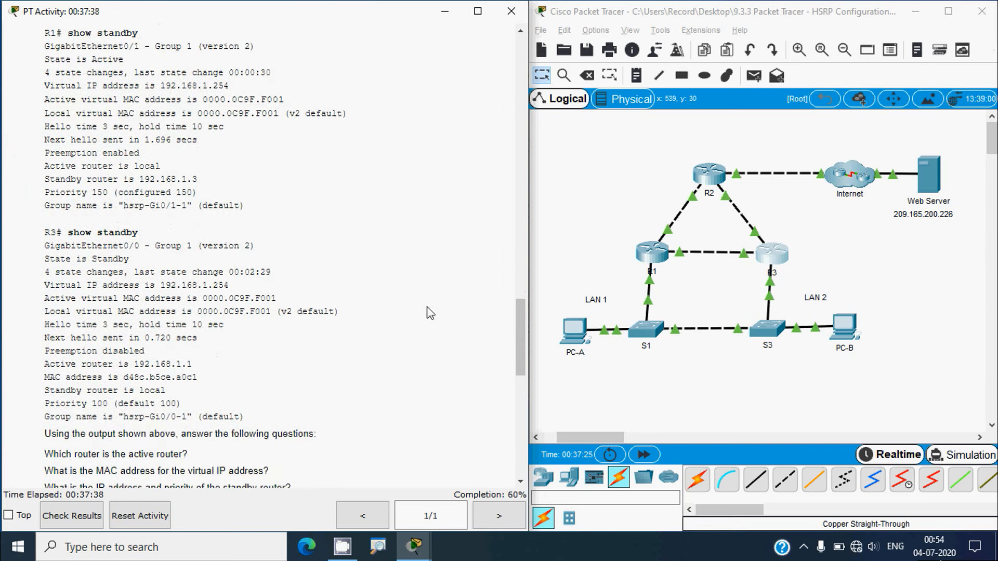
# Return R1 from interface configuration to privileged mode and display its HSRP details with show standby
pyautogui.click(645, 260)
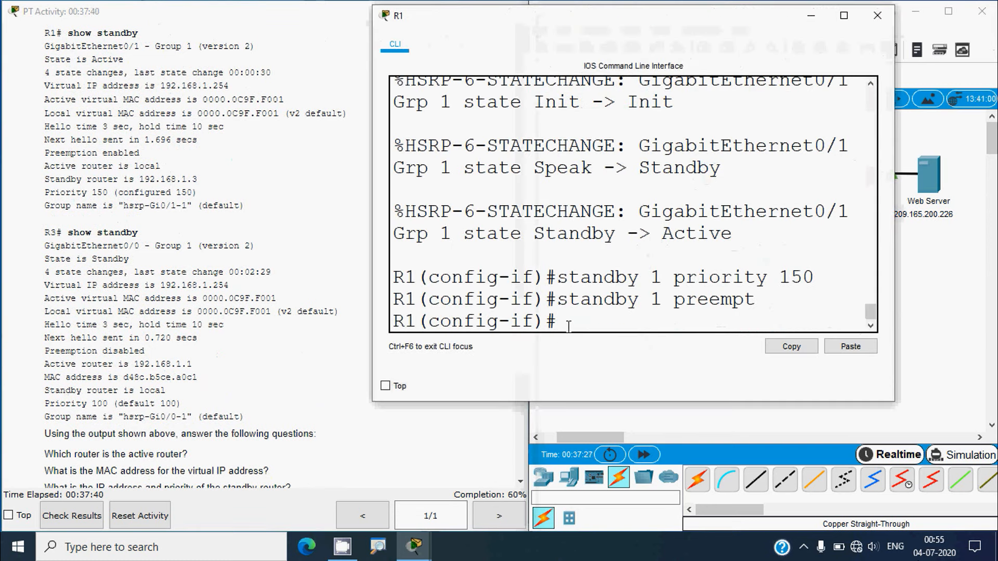
pyautogui.write('end')
pyautogui.press('Return')
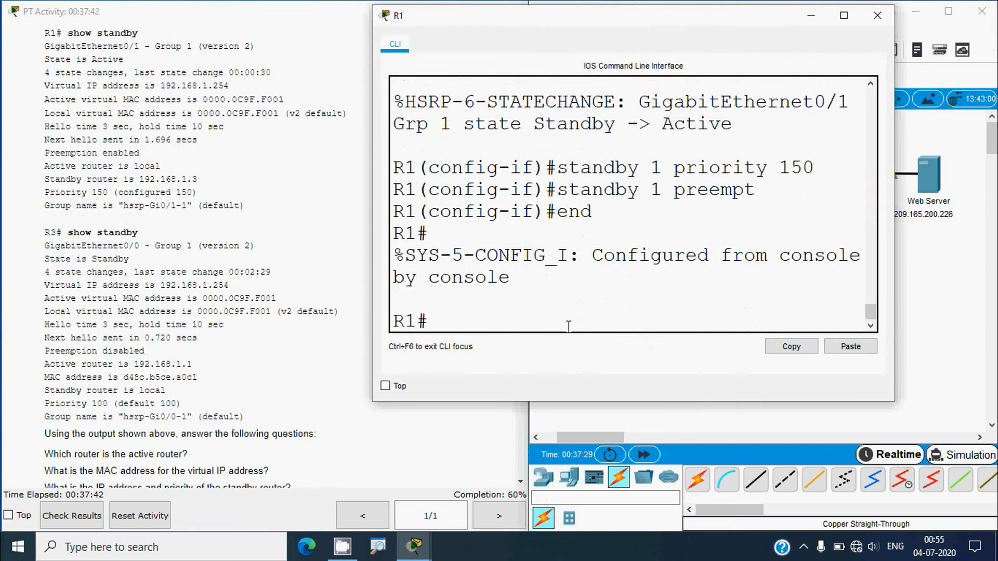
pyautogui.write('show sra')
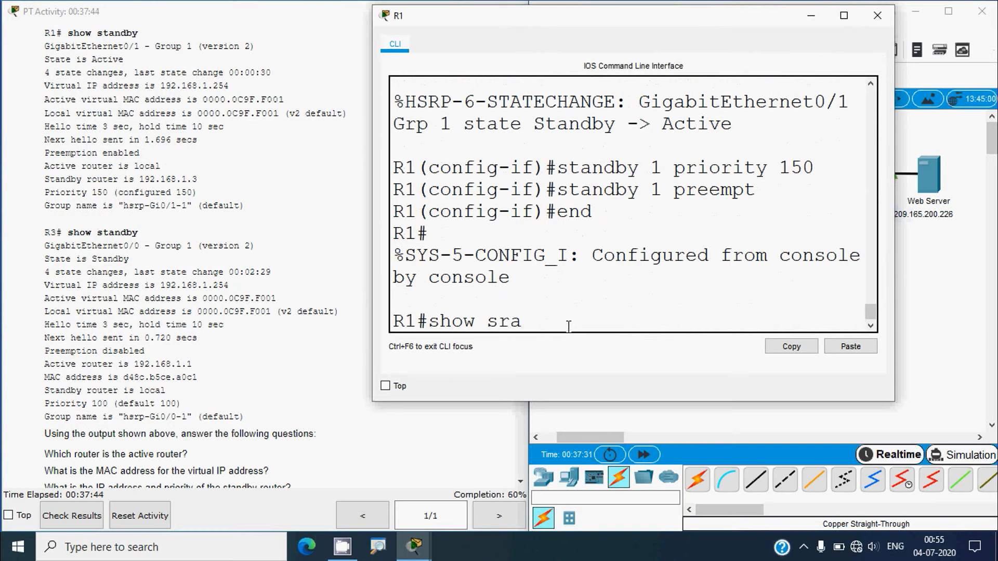
pyautogui.press('BackSpace')
pyautogui.press('BackSpace')
pyautogui.write('tandby')
pyautogui.press('Return')
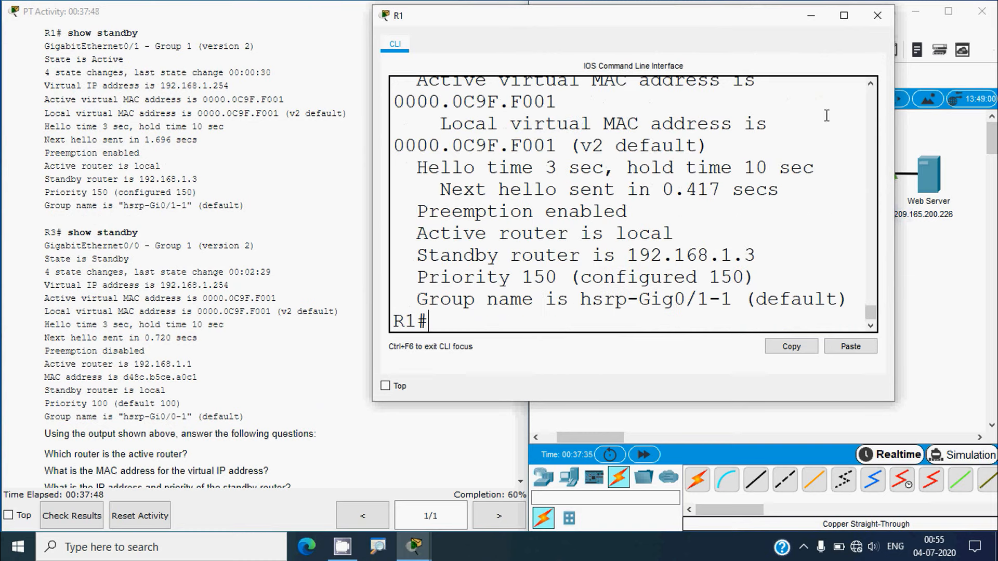
# Maximize the R1 window and examine the HSRP version, state, virtual IP address, virtual MAC addresses and priority in its output
pyautogui.click(844, 16)
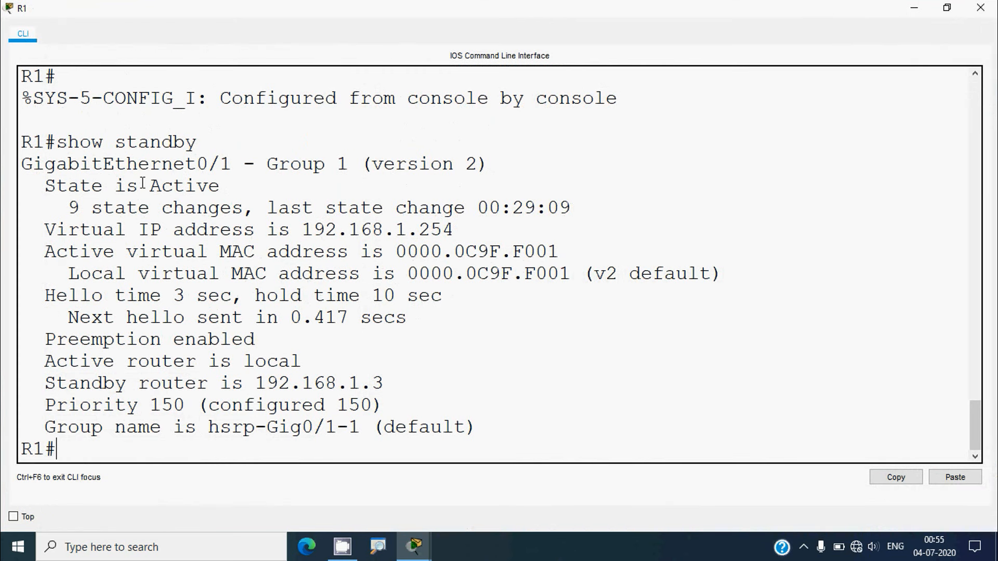
pyautogui.moveTo(253, 167); pyautogui.dragTo(521, 167)
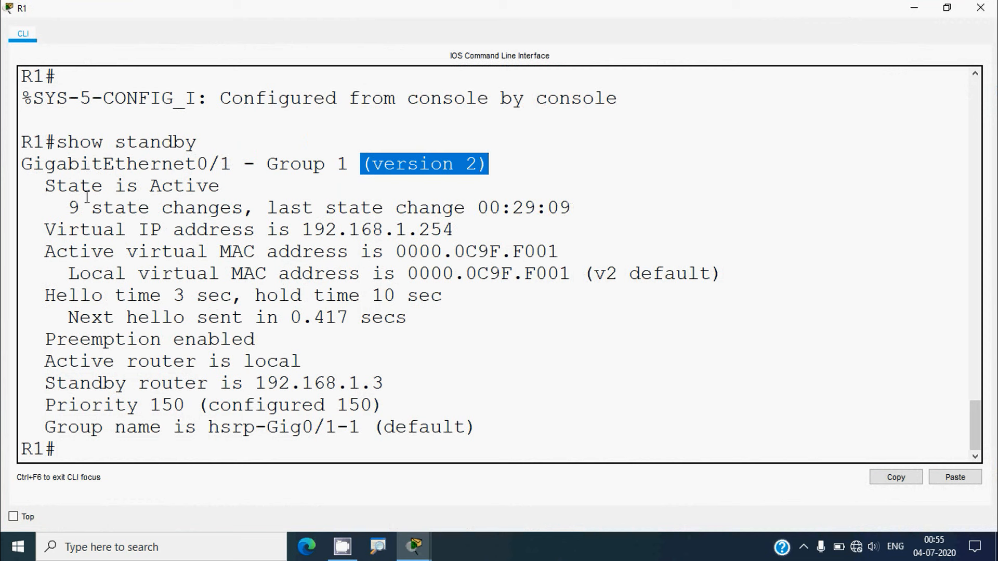
pyautogui.moveTo(47, 186); pyautogui.dragTo(231, 185)
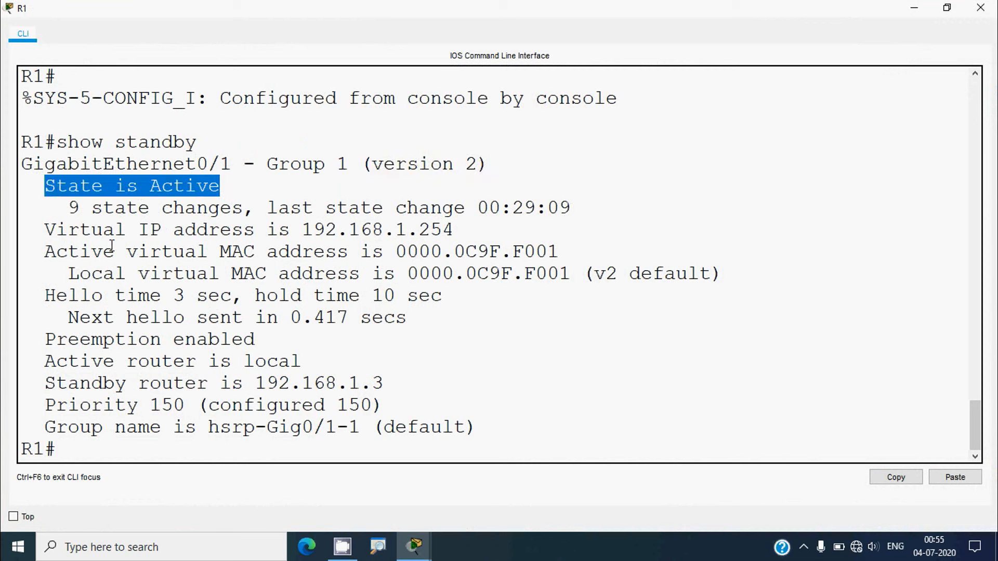
pyautogui.moveTo(46, 230); pyautogui.dragTo(455, 230)
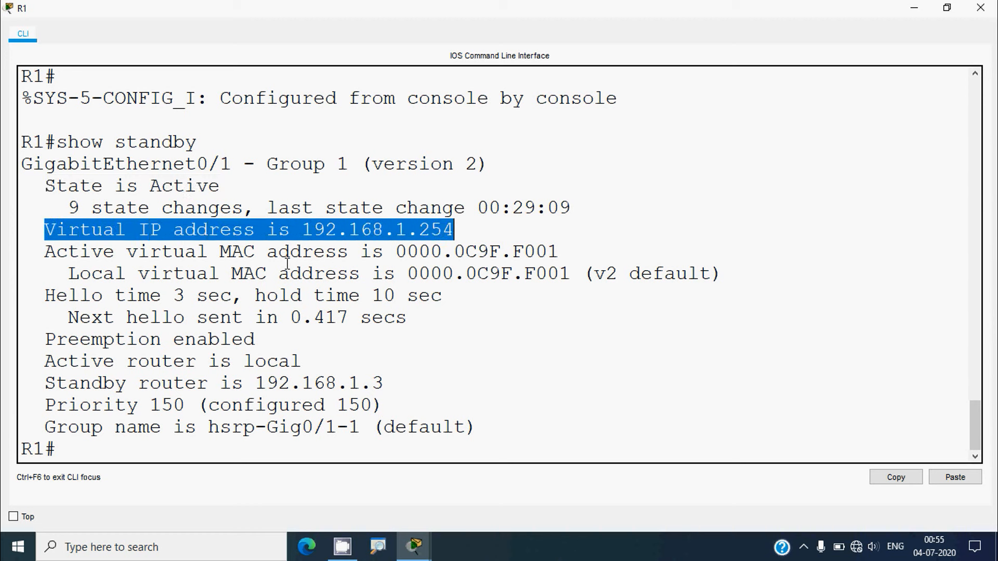
pyautogui.moveTo(404, 255); pyautogui.dragTo(581, 257)
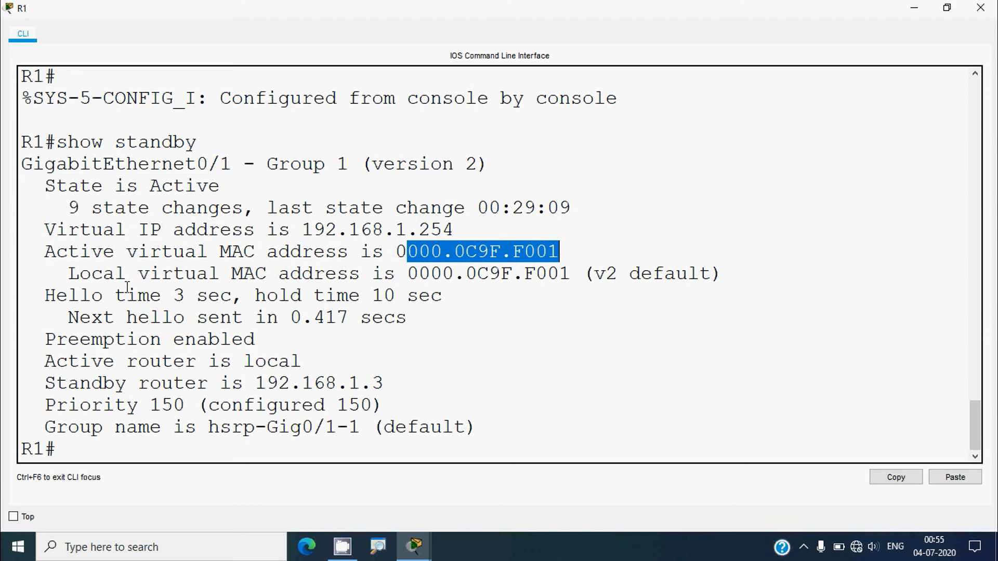
pyautogui.moveTo(397, 274); pyautogui.dragTo(567, 281)
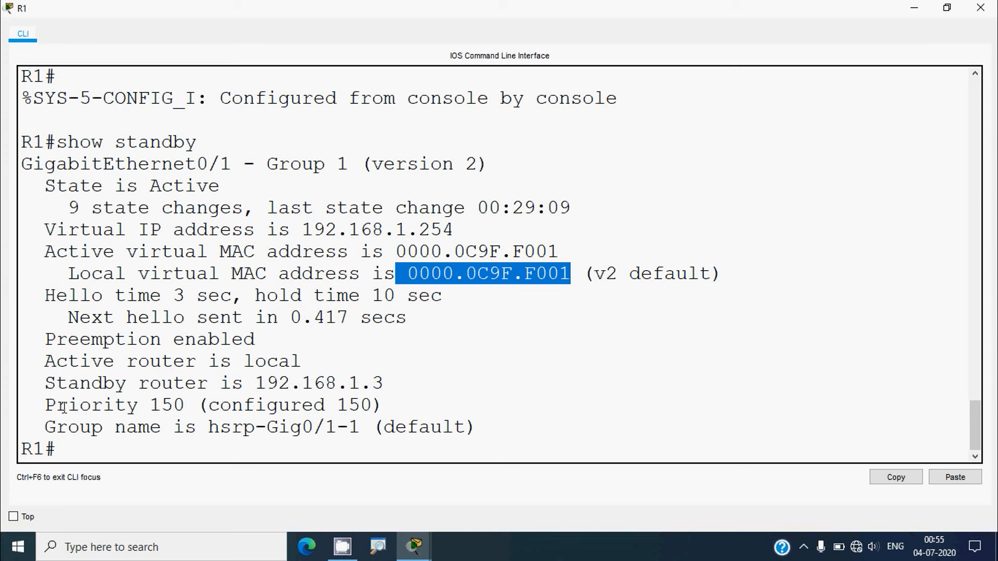
pyautogui.moveTo(45, 405); pyautogui.dragTo(208, 404)
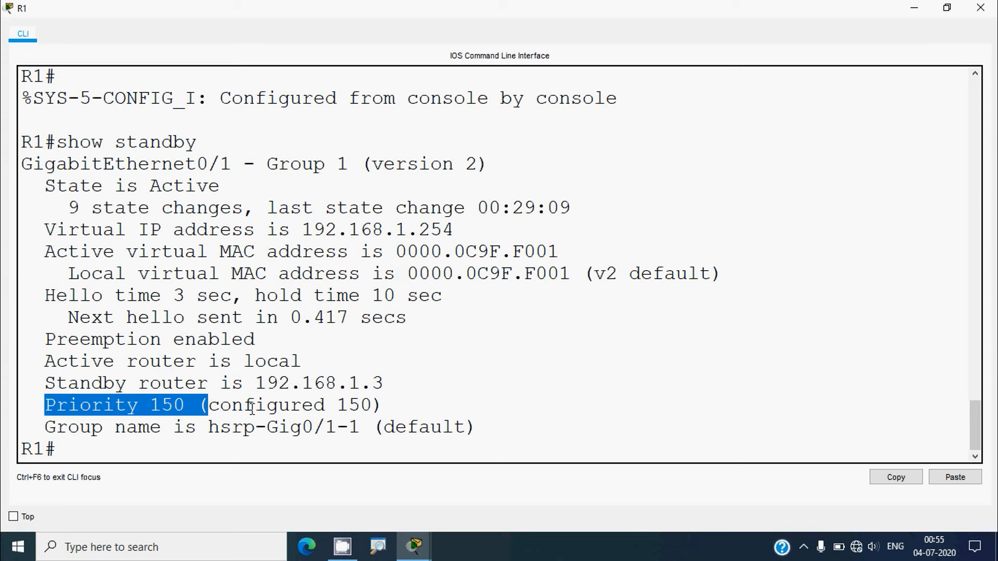
pyautogui.click(269, 408)
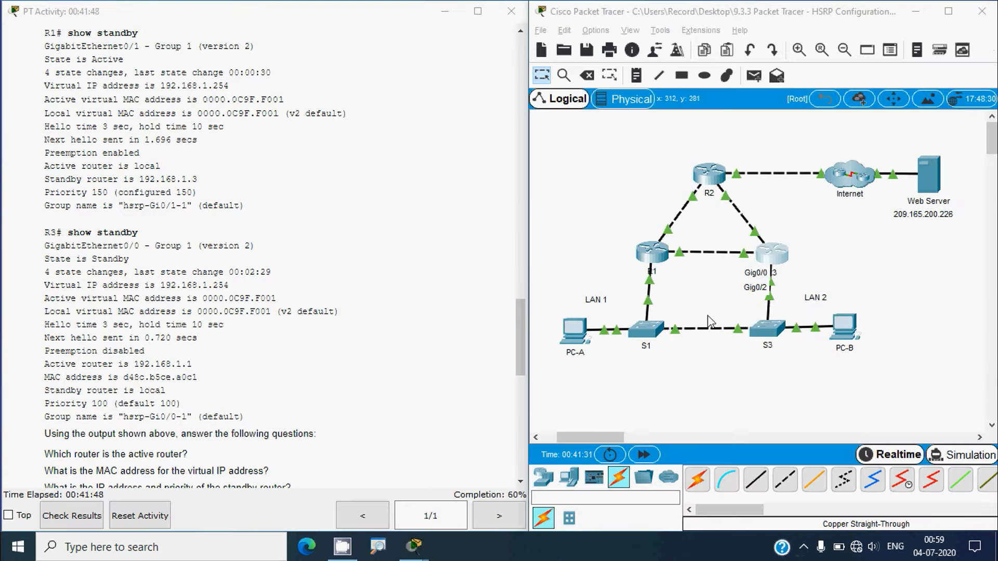
# Return R3 from interface configuration to privileged mode and display its HSRP details with show standby
pyautogui.click(771, 254)
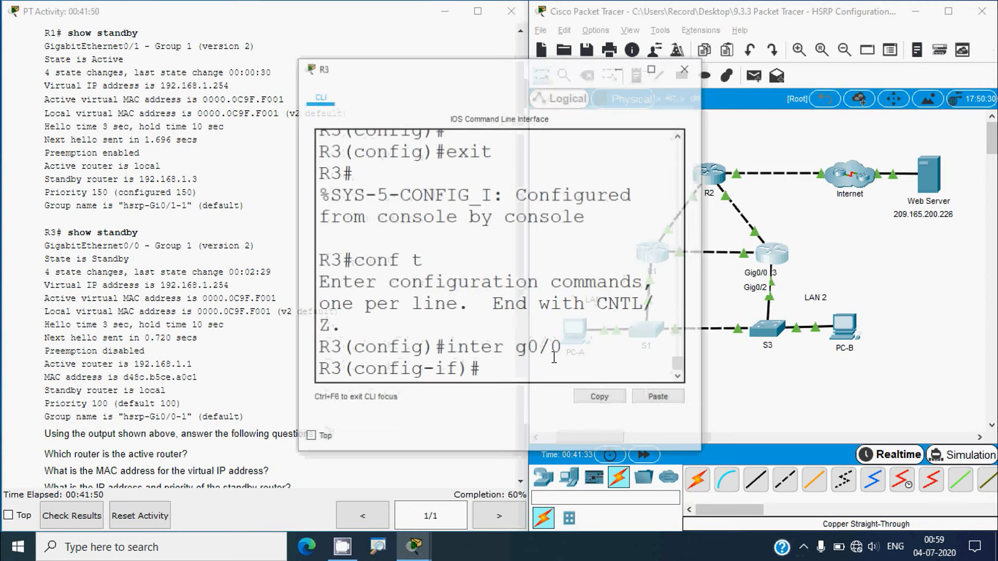
pyautogui.write('end')
pyautogui.press('Return')
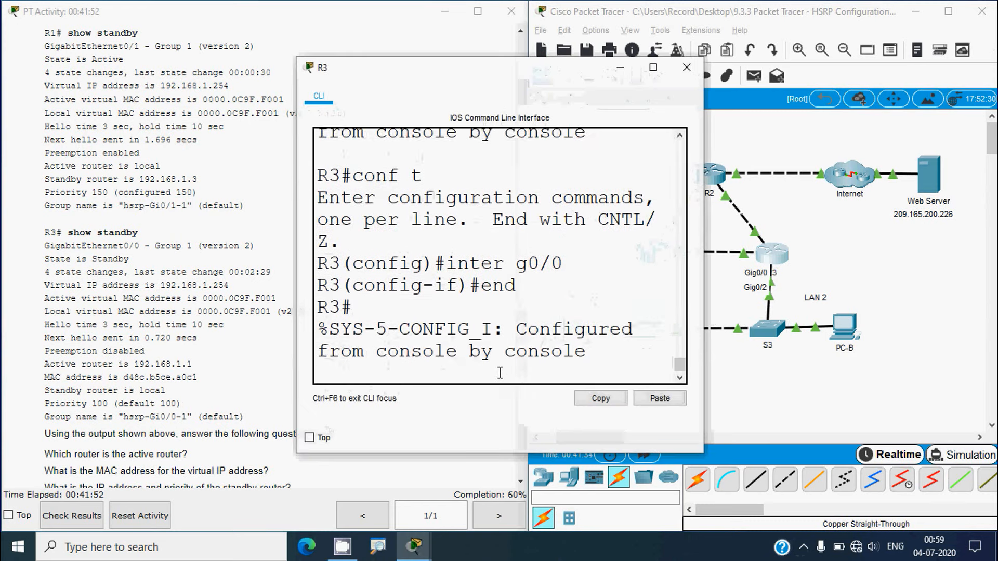
pyautogui.write('show')
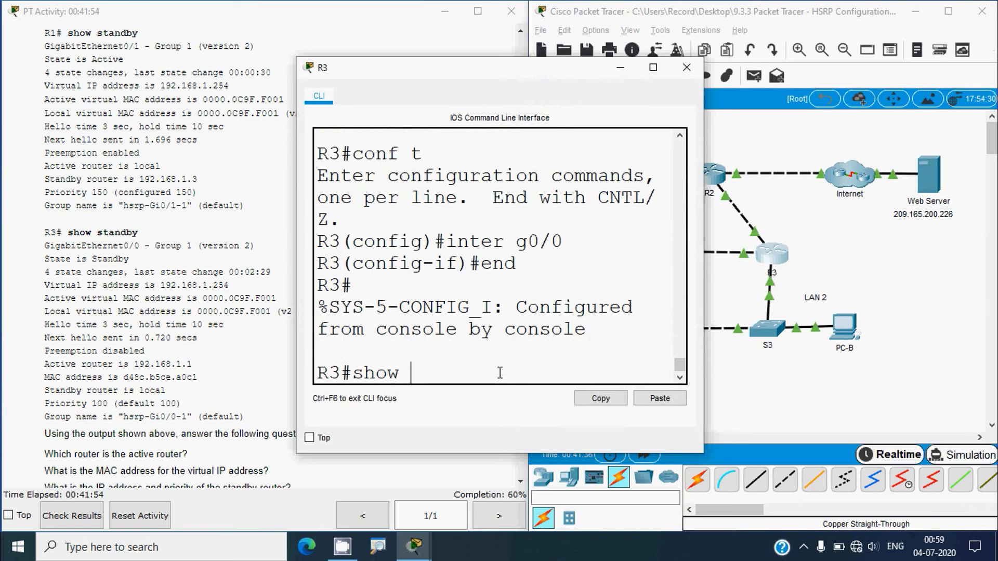
pyautogui.write(' standby')
pyautogui.press('Return')
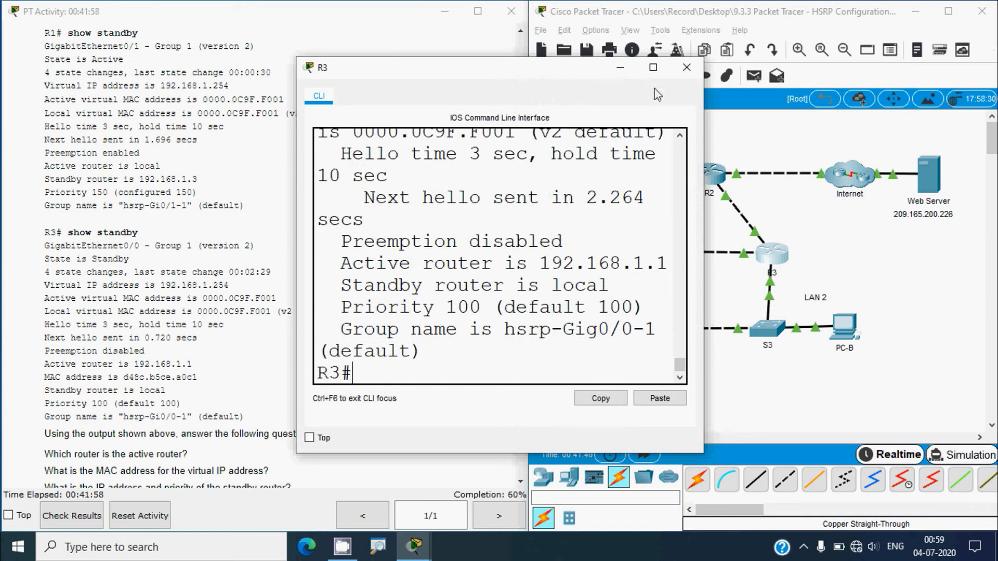
# Maximize the R3 window, examine the HSRP state, virtual IP address, active router and priority in its output, and close the window
pyautogui.click(653, 67)
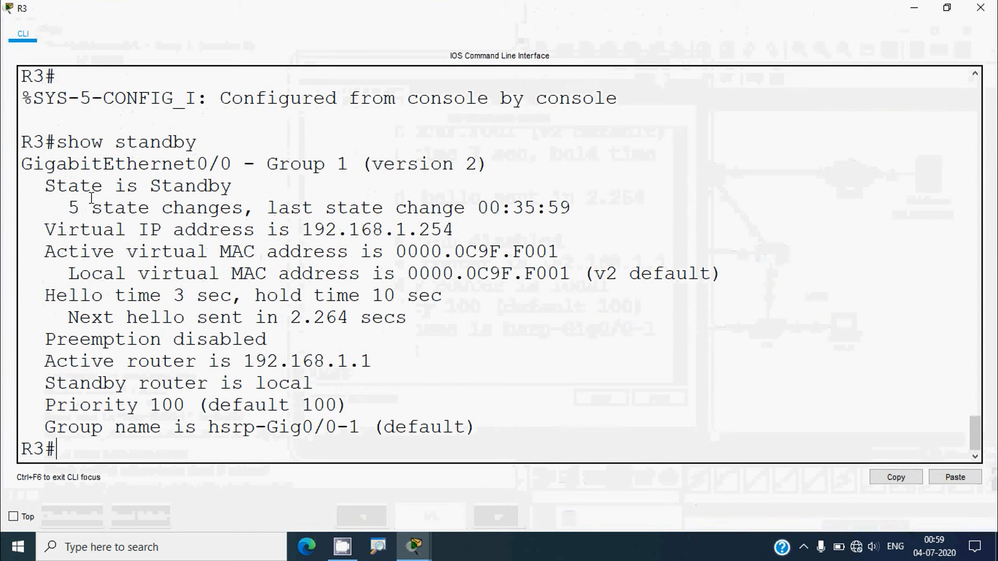
pyautogui.moveTo(147, 190); pyautogui.dragTo(231, 187)
pyautogui.click(218, 214)
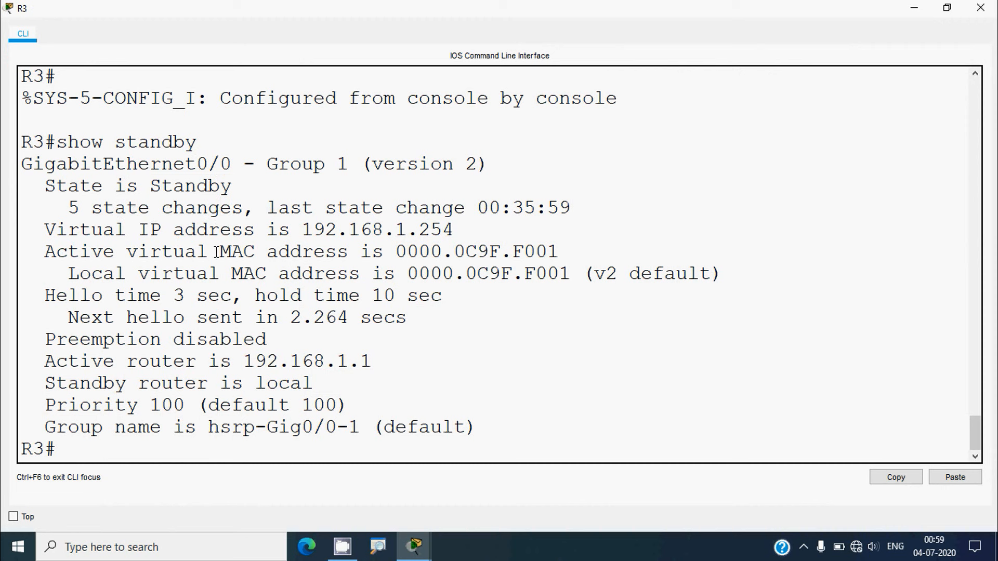
pyautogui.moveTo(313, 229); pyautogui.dragTo(473, 230)
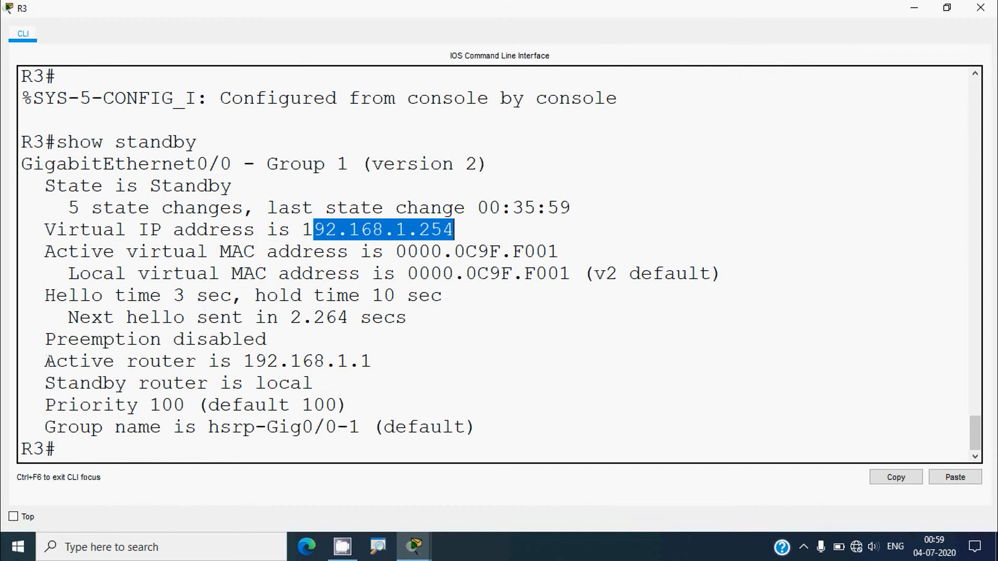
pyautogui.moveTo(45, 361); pyautogui.dragTo(241, 362)
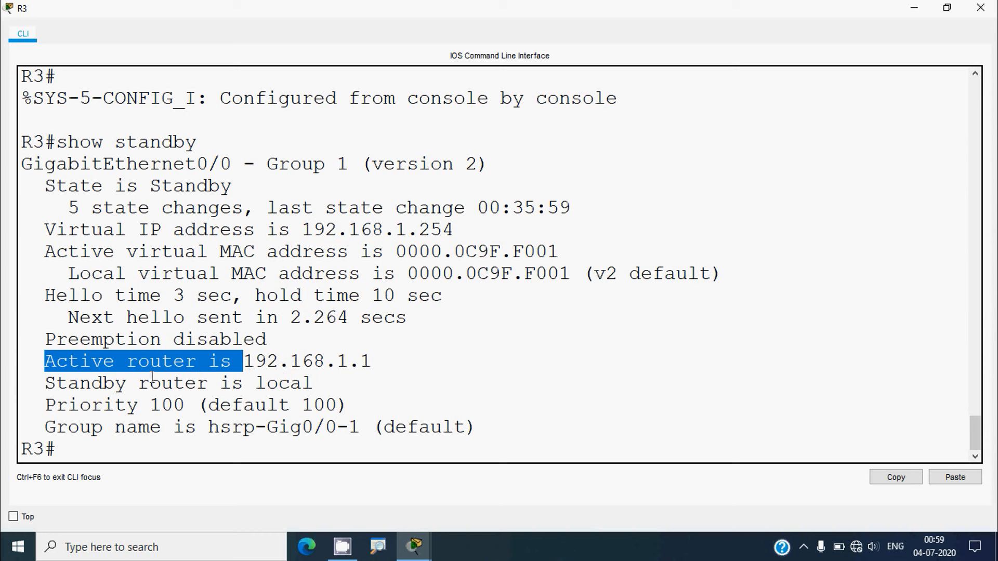
pyautogui.moveTo(45, 405); pyautogui.dragTo(196, 406)
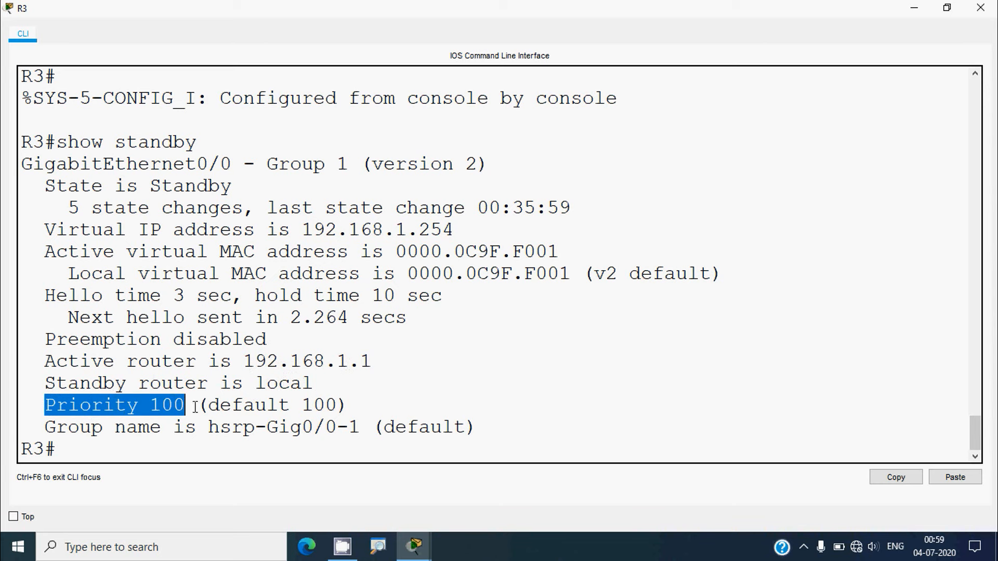
pyautogui.click(433, 443)
pyautogui.click(980, 11)
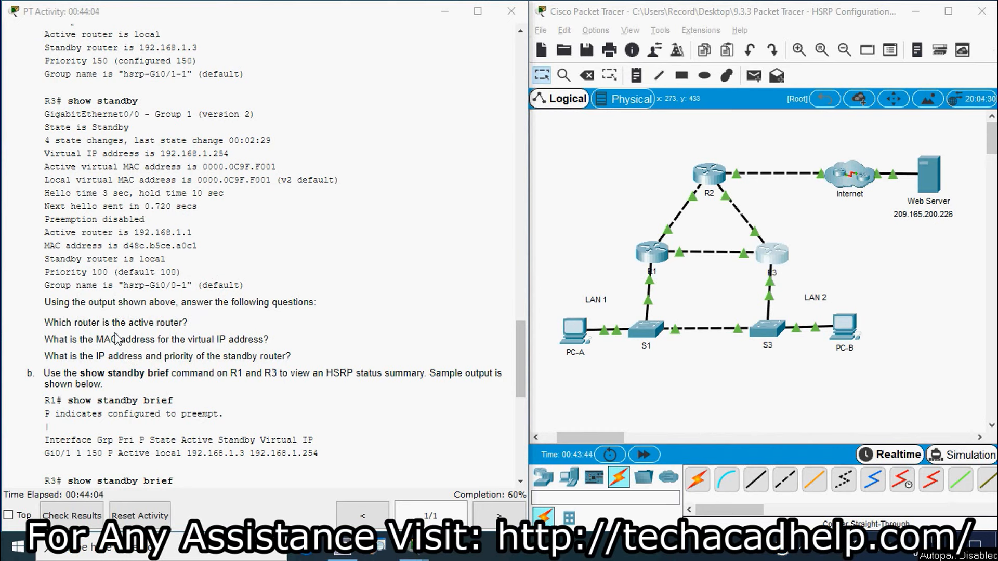
# Reopen R1's maximized show standby output to identify the active router and the MAC address of the virtual IP address
pyautogui.click(634, 258)
pyautogui.click(654, 67)
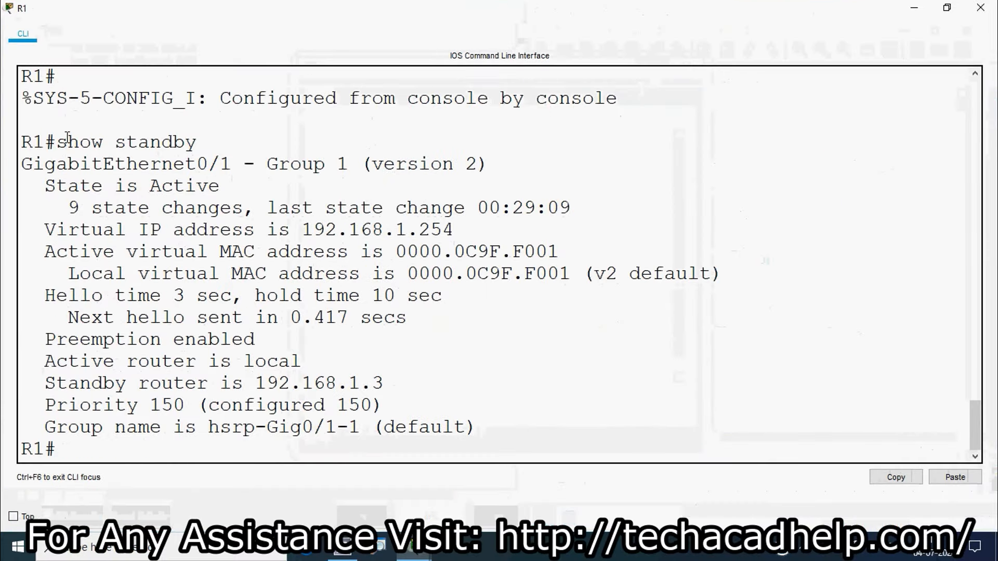
pyautogui.click(974, 11)
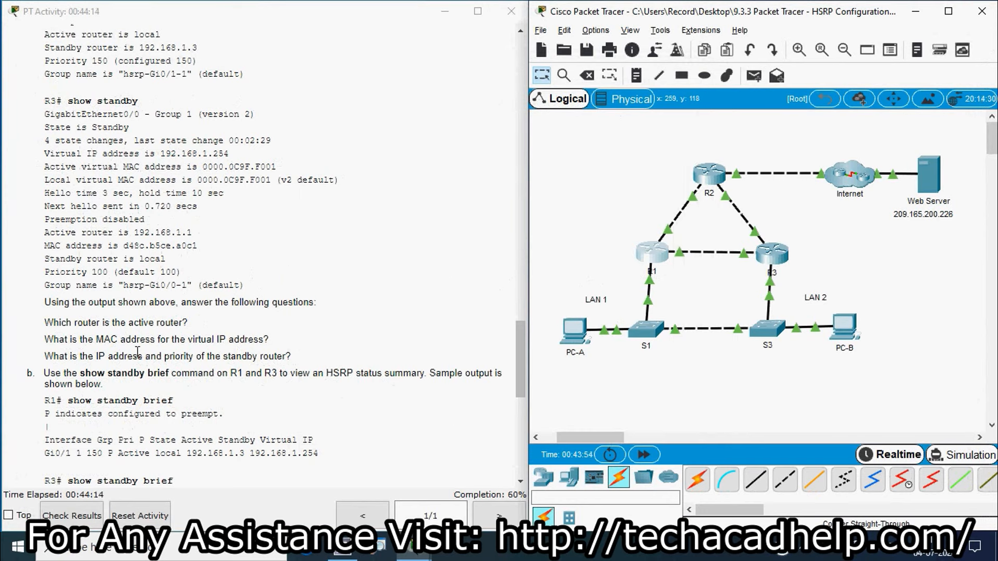
pyautogui.click(651, 255)
pyautogui.click(655, 67)
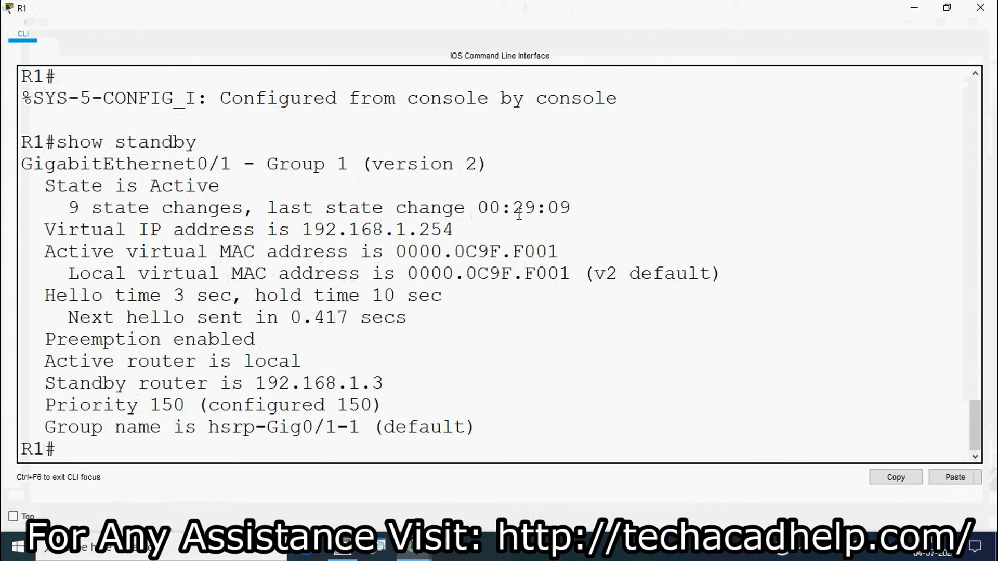
pyautogui.moveTo(404, 251); pyautogui.dragTo(559, 251)
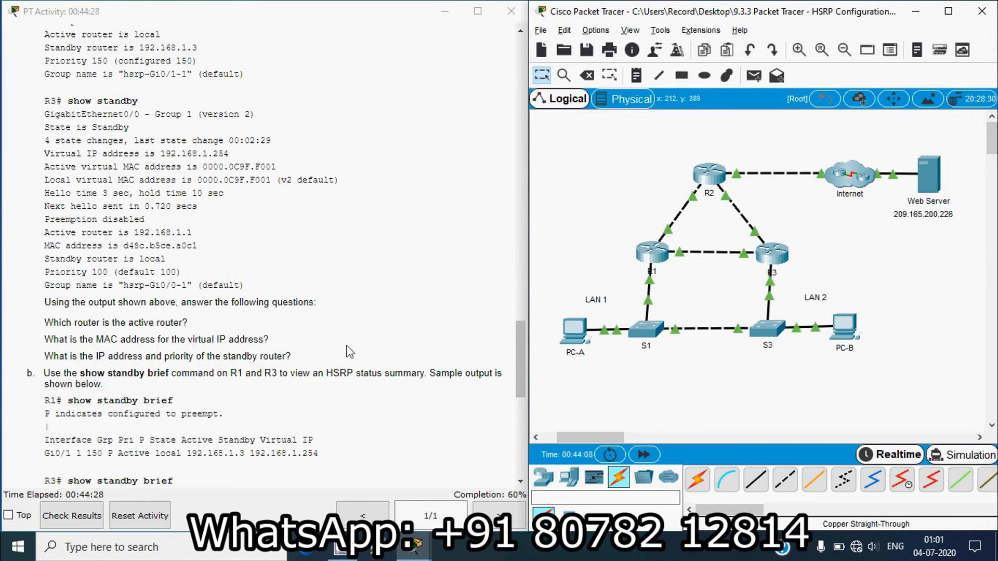
# Examine the standby router's IP address in R1's maximized show standby output and close the R1 window
pyautogui.click(655, 258)
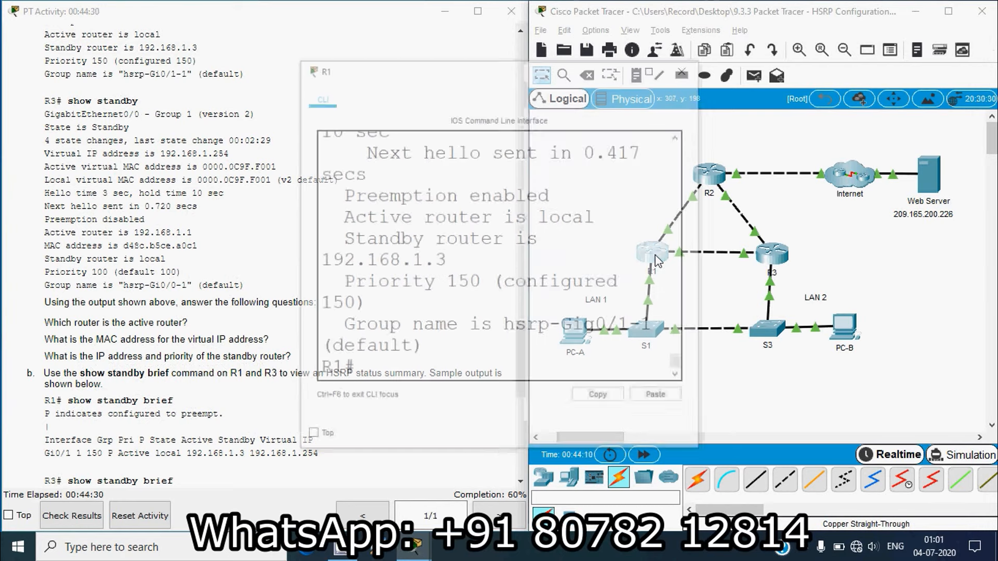
pyautogui.click(656, 71)
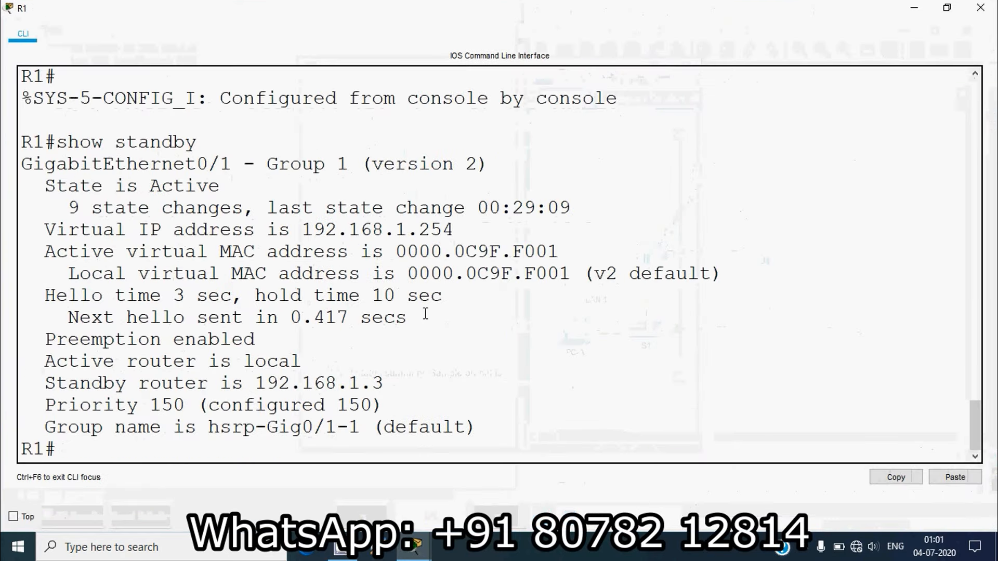
pyautogui.moveTo(53, 385); pyautogui.dragTo(404, 397)
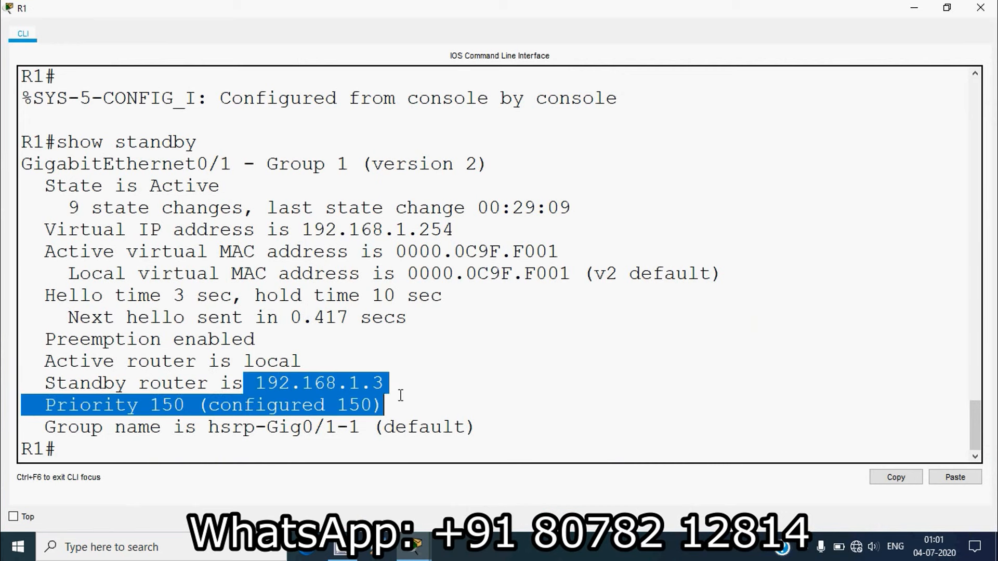
pyautogui.click(412, 393)
pyautogui.click(980, 7)
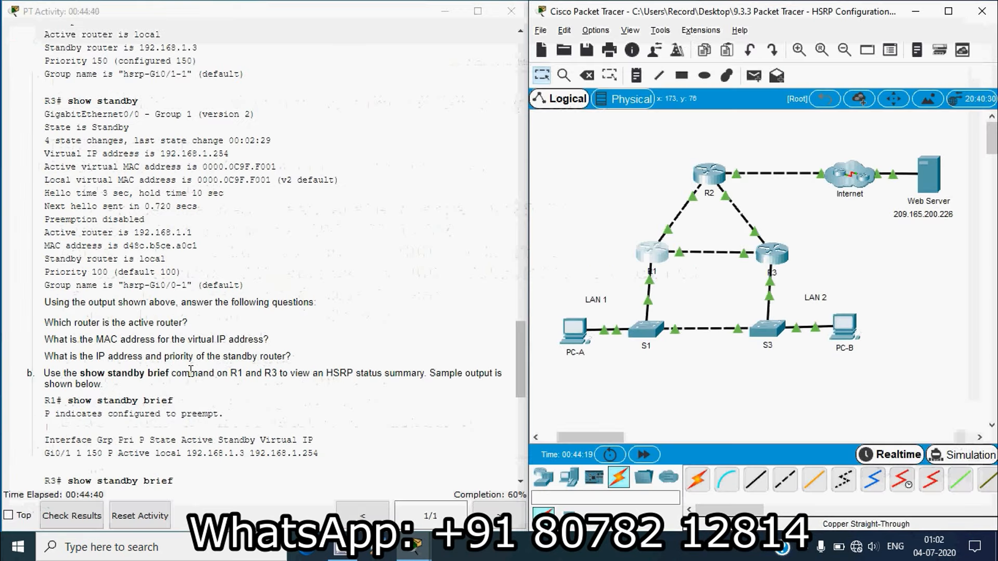
# Examine the standby router's priority in R3's maximized show standby output and close the R3 window
pyautogui.click(772, 255)
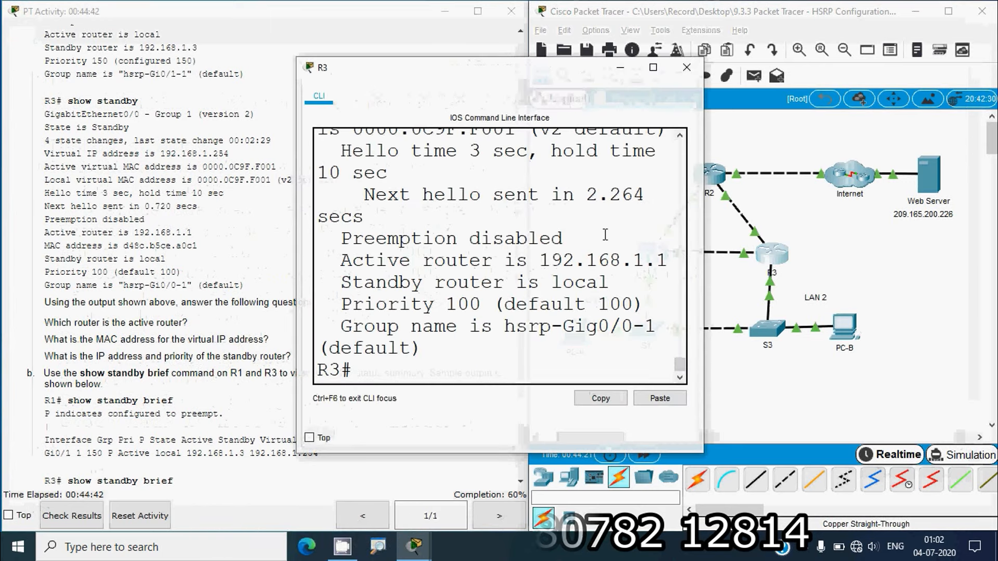
pyautogui.click(653, 67)
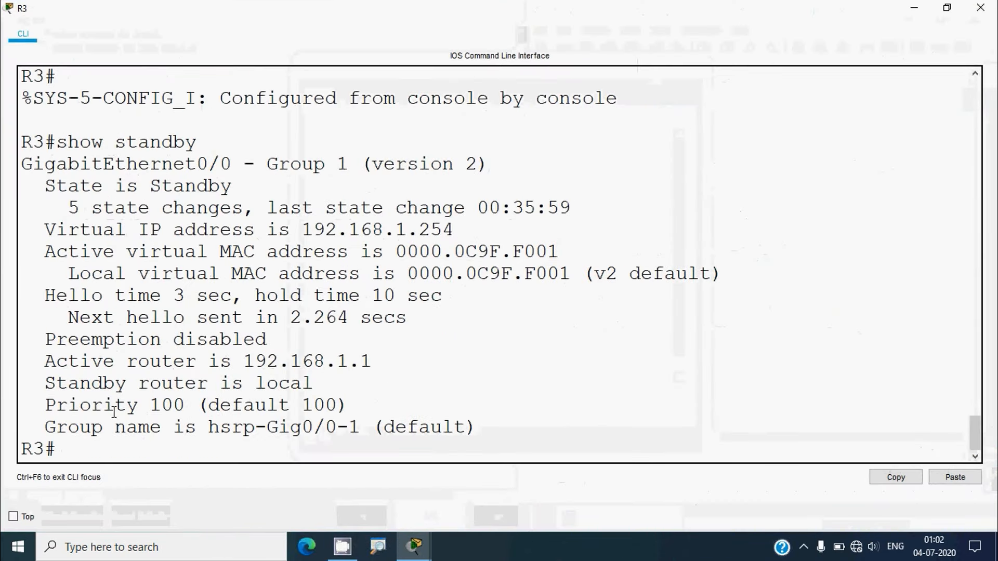
pyautogui.moveTo(40, 405); pyautogui.dragTo(273, 406)
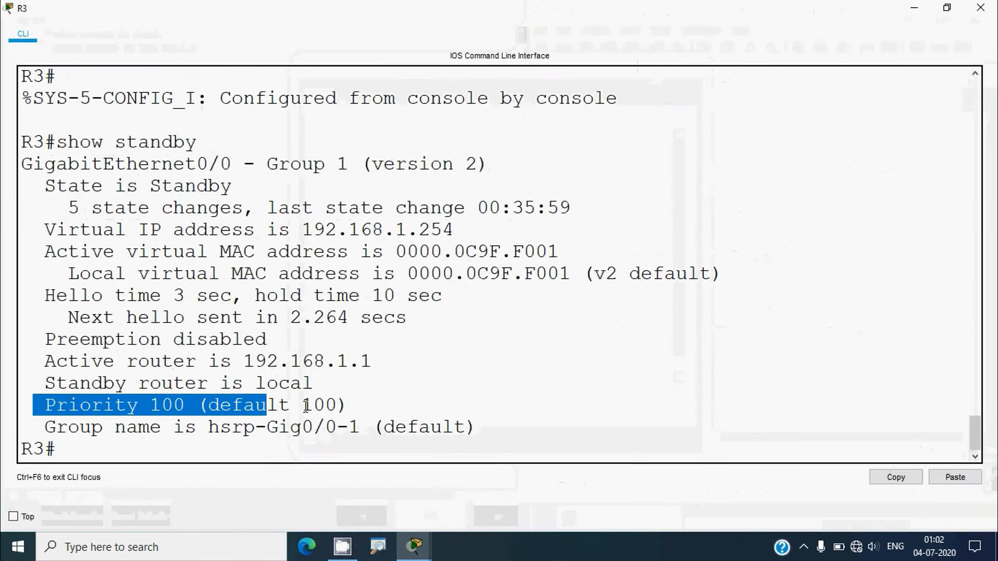
pyautogui.click(263, 408)
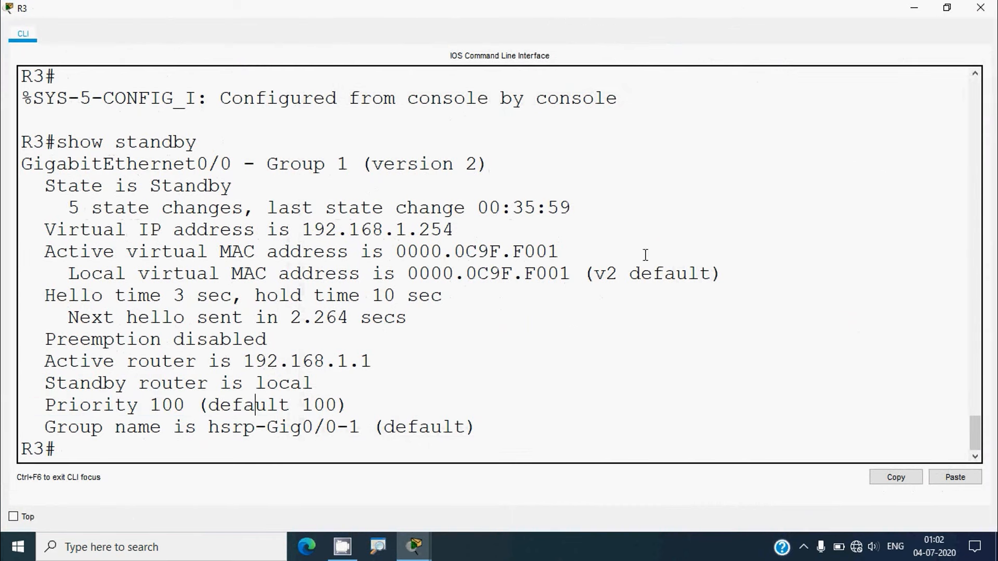
pyautogui.click(980, 8)
# Read step 3b in the activity instructions and display R1's HSRP status summary with show standby brief
pyautogui.click(237, 405)
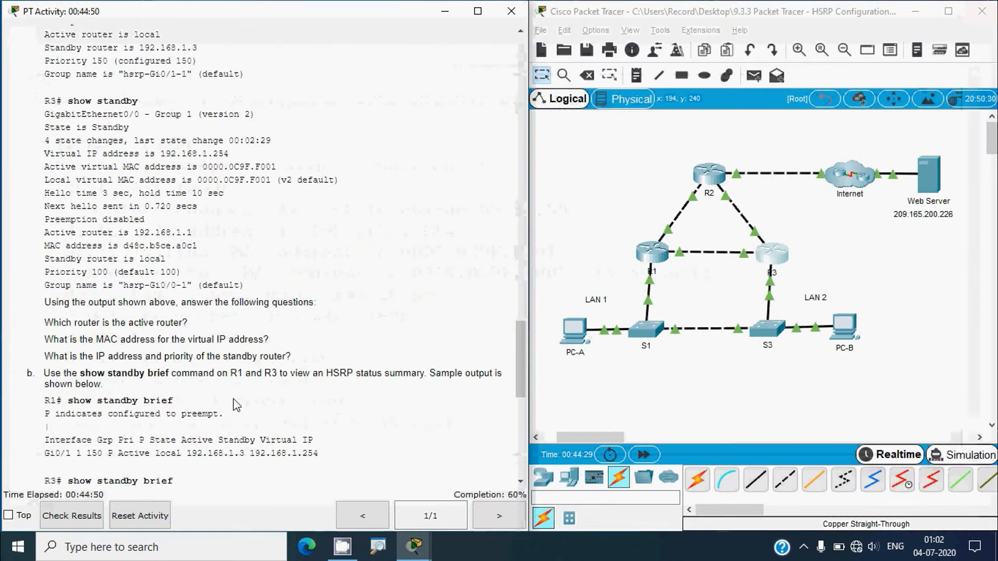
pyautogui.scroll(-1, 237, 406)
pyautogui.scroll(-2, 236, 405)
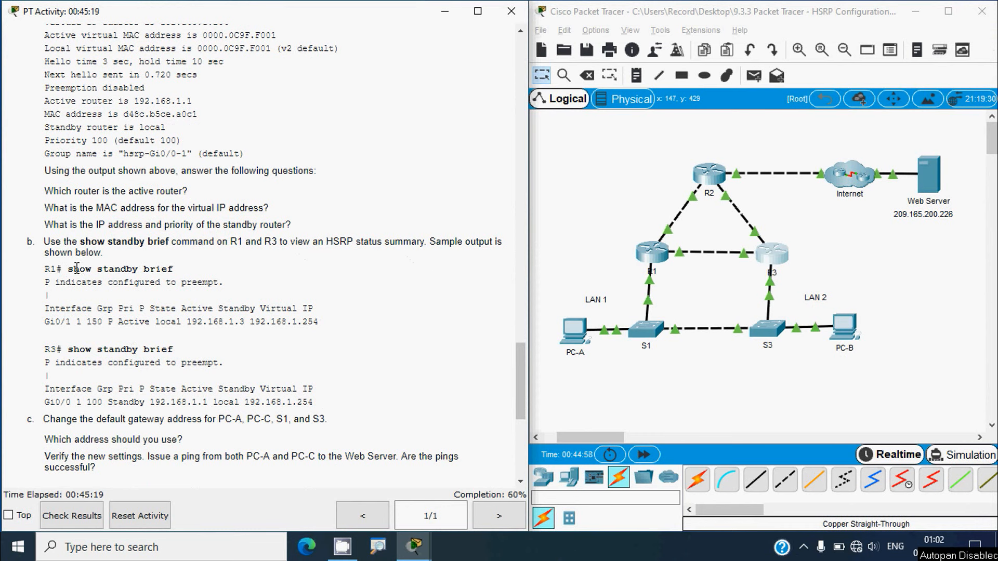
pyautogui.scroll(-1, 139, 337)
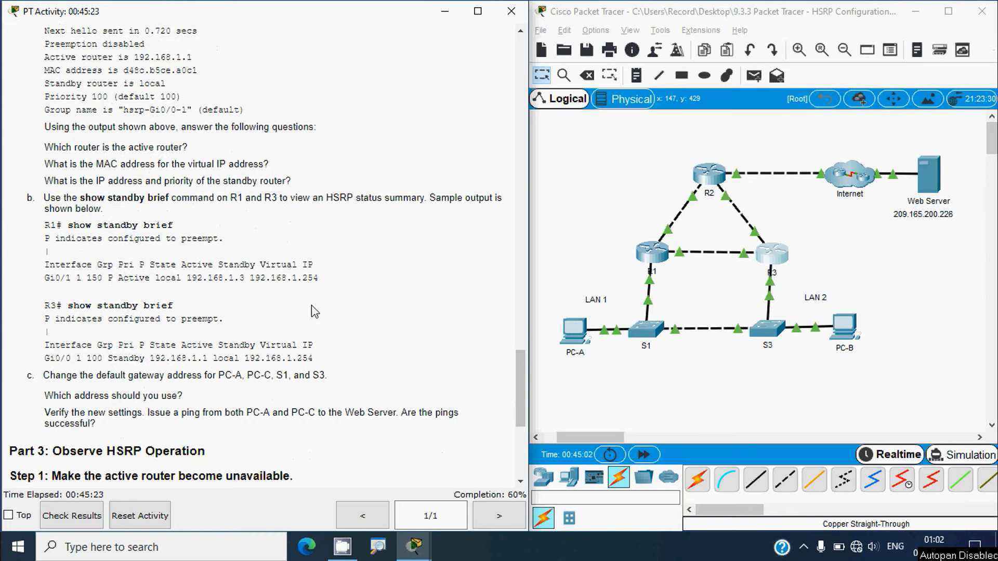
pyautogui.click(652, 260)
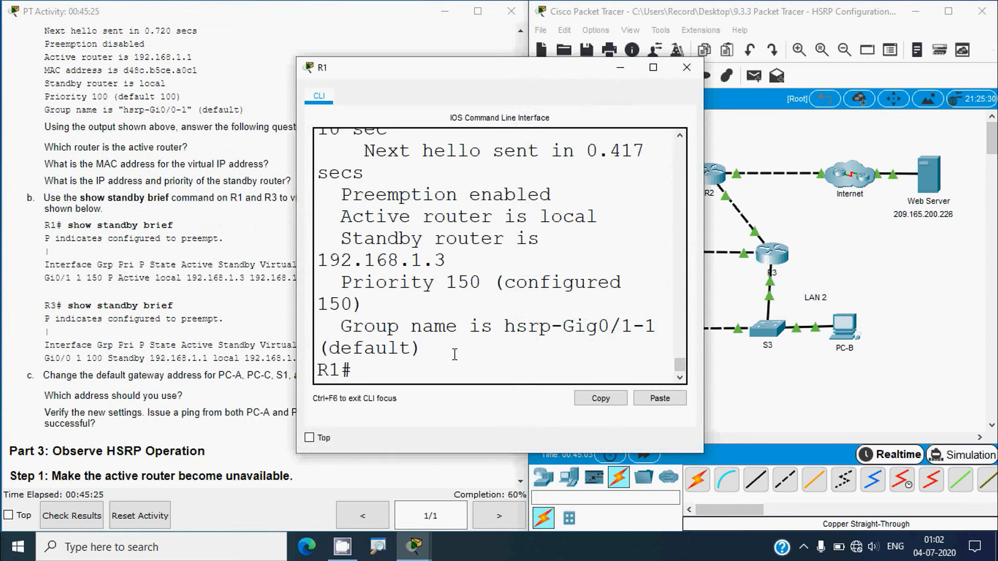
pyautogui.write('show standby')
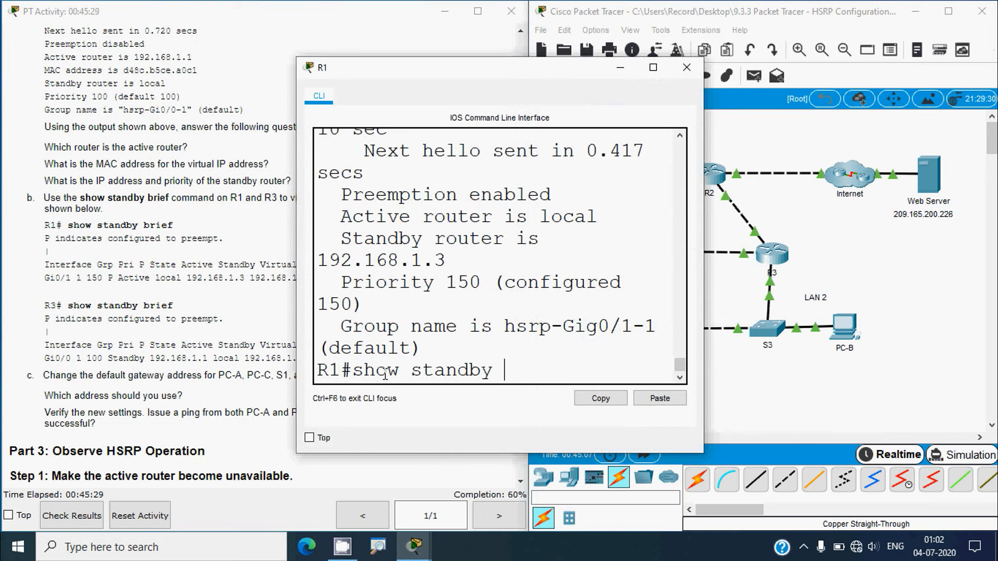
pyautogui.write(' brie')
pyautogui.press('BackSpace')
pyautogui.write('rief')
pyautogui.press('Return')
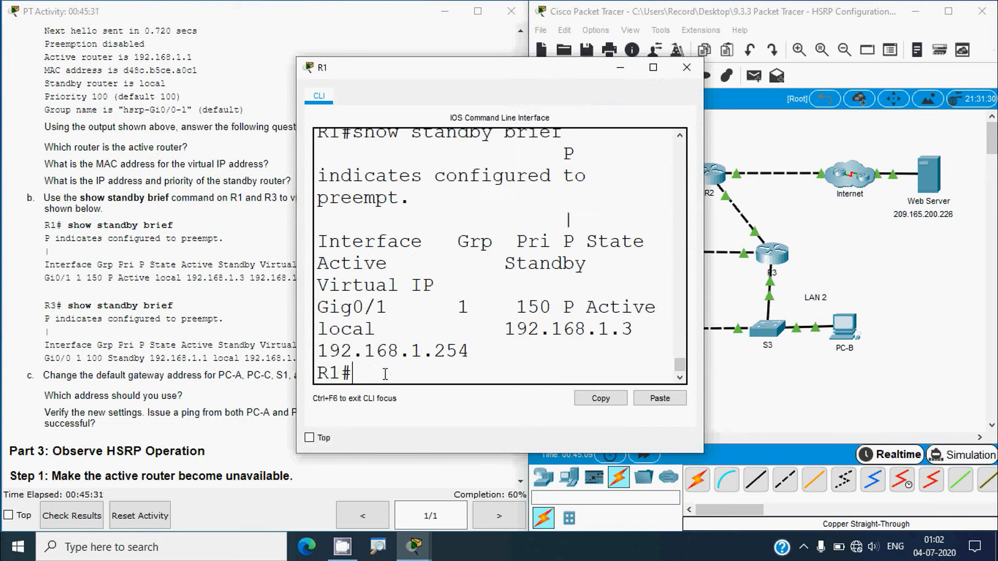
# Maximize the R1 window, examine the state, standby router and virtual IP in the HSRP summary, and close the window
pyautogui.click(653, 67)
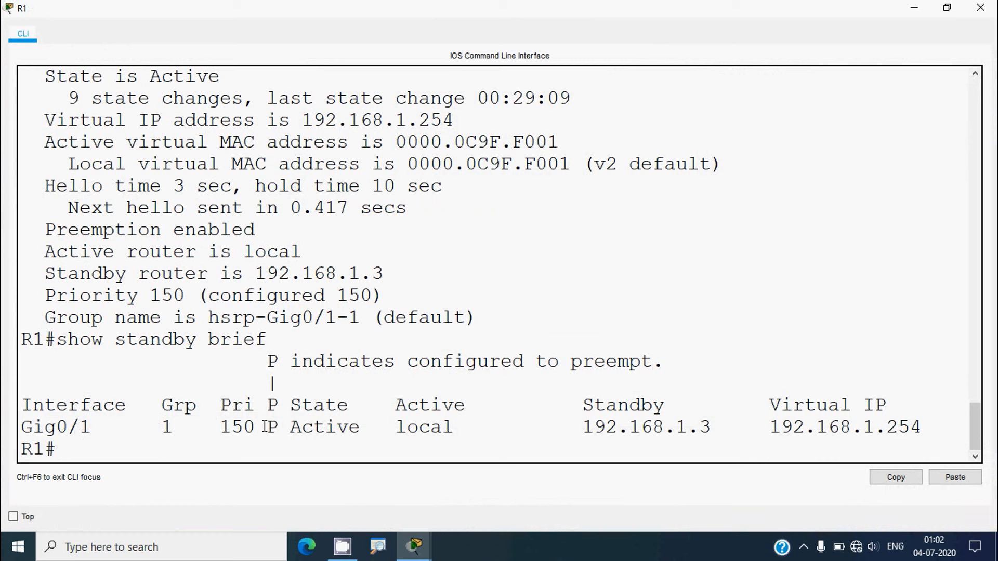
pyautogui.moveTo(281, 408); pyautogui.dragTo(345, 425)
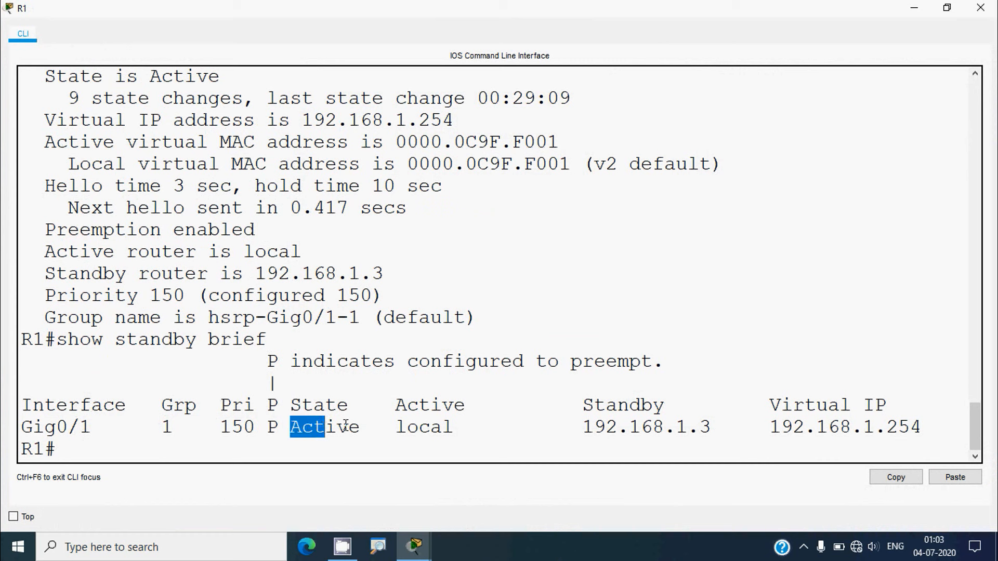
pyautogui.moveTo(587, 405); pyautogui.dragTo(670, 405)
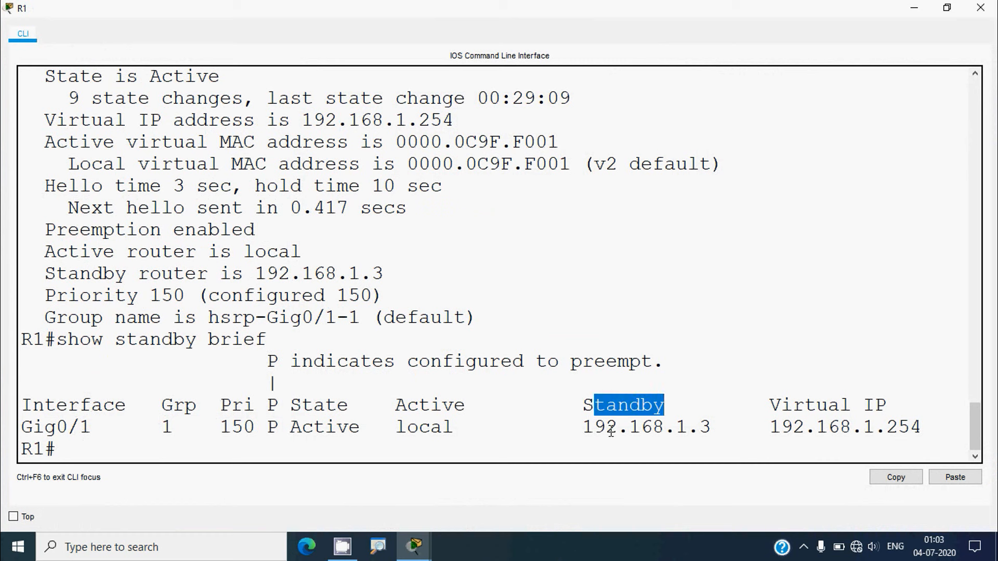
pyautogui.moveTo(571, 426); pyautogui.dragTo(913, 411)
pyautogui.moveTo(770, 427); pyautogui.dragTo(910, 427)
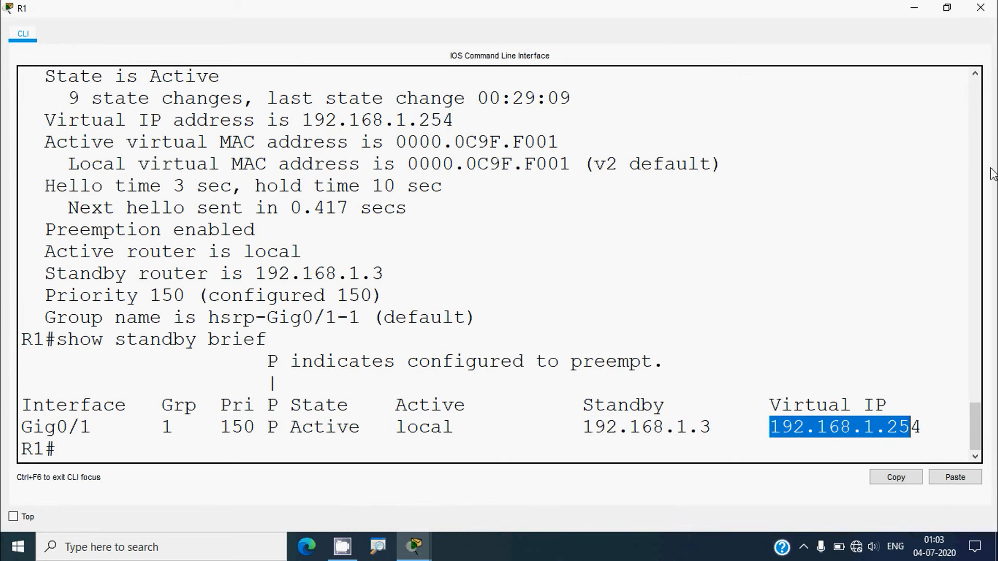
pyautogui.click(980, 8)
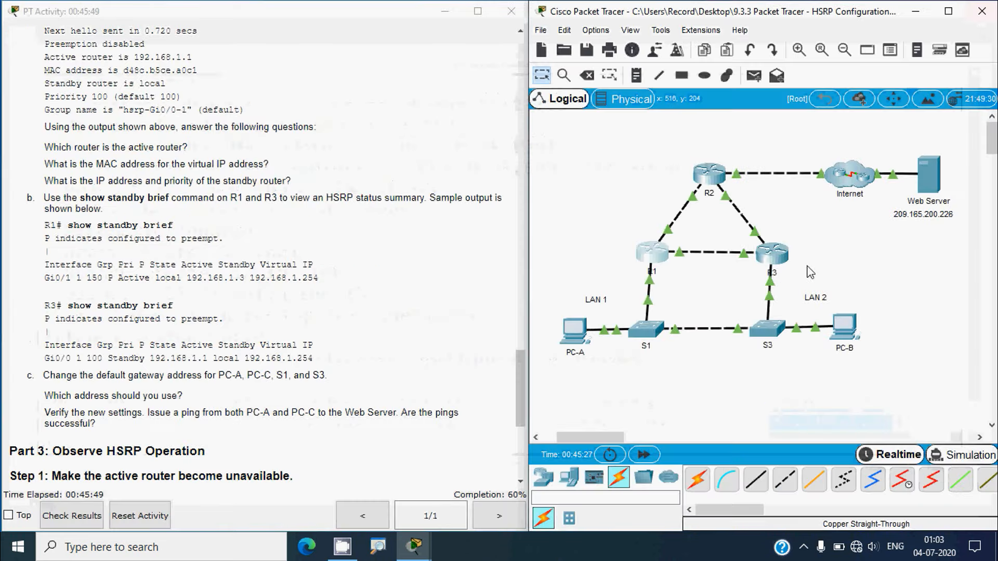
# Display R3's HSRP status summary with show standby brief
pyautogui.click(774, 257)
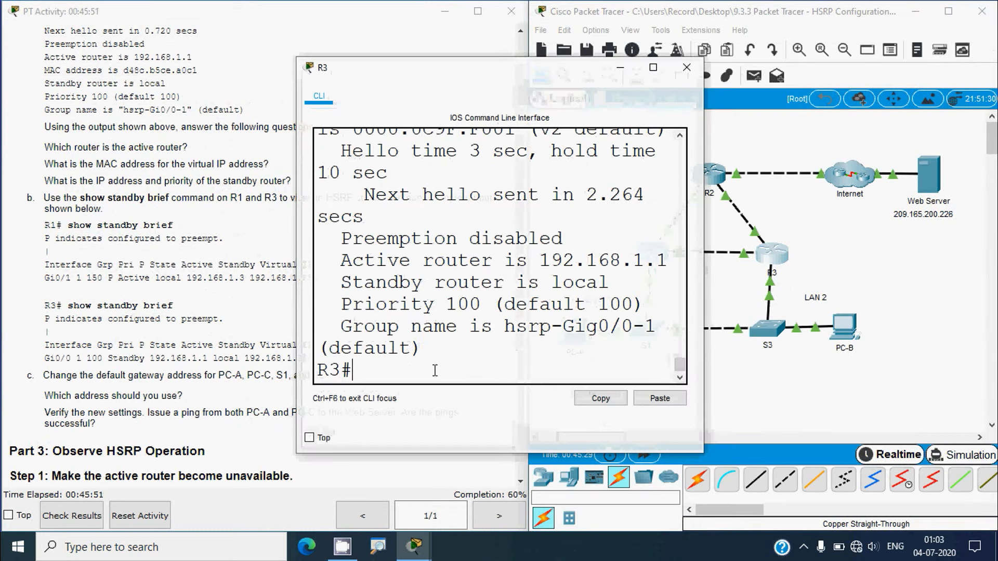
pyautogui.write('show stan')
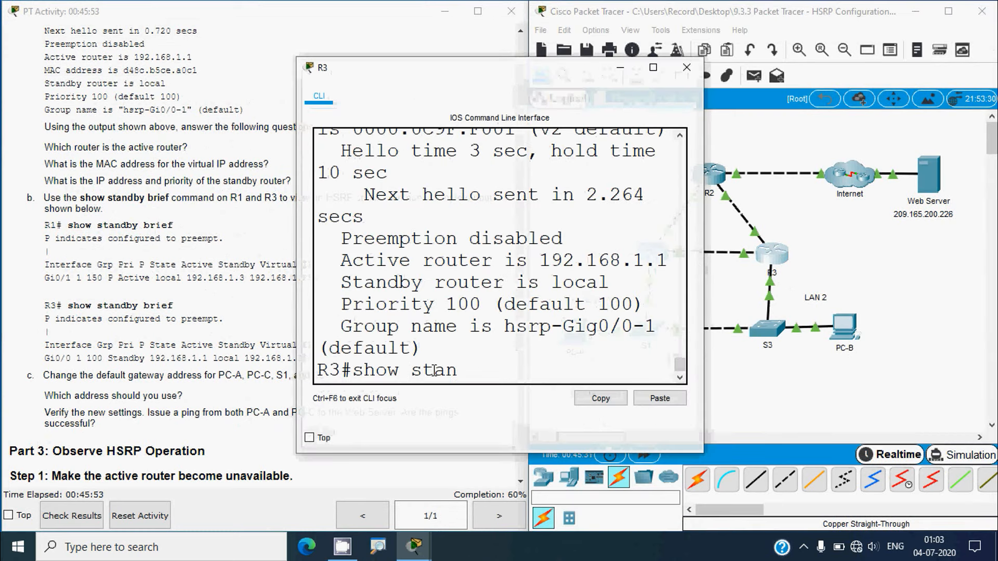
pyautogui.write('dby brief')
pyautogui.press('Return')
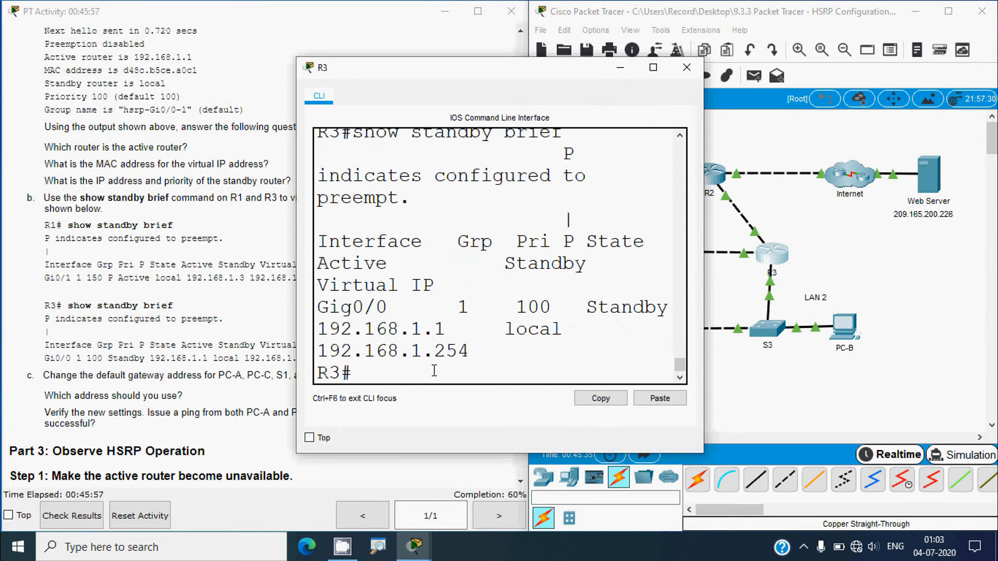
# Maximize the R3 window, examine the interface, priority, state, active and standby routers and virtual IP in the summary, and close the window
pyautogui.click(652, 68)
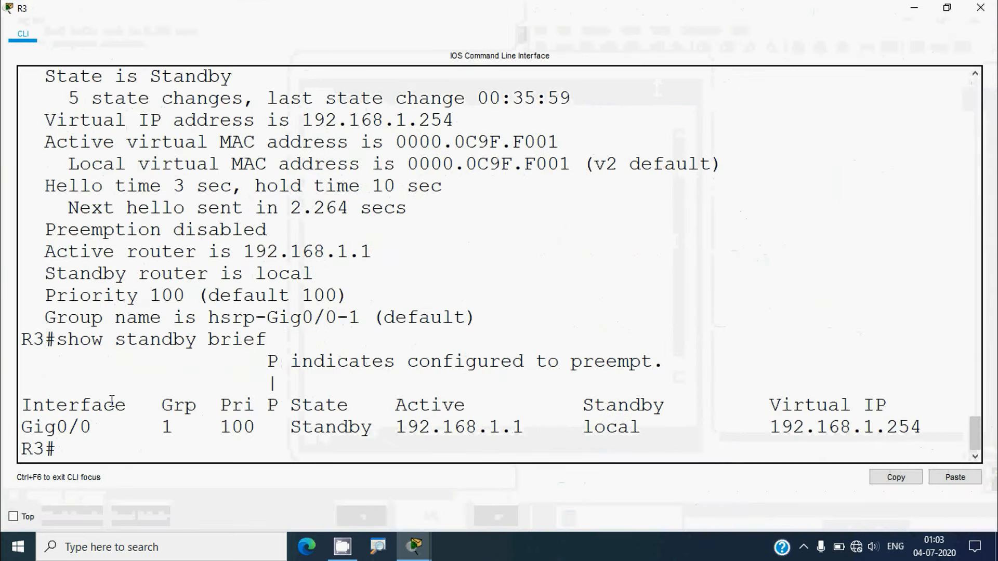
pyautogui.moveTo(104, 427); pyautogui.dragTo(22, 427)
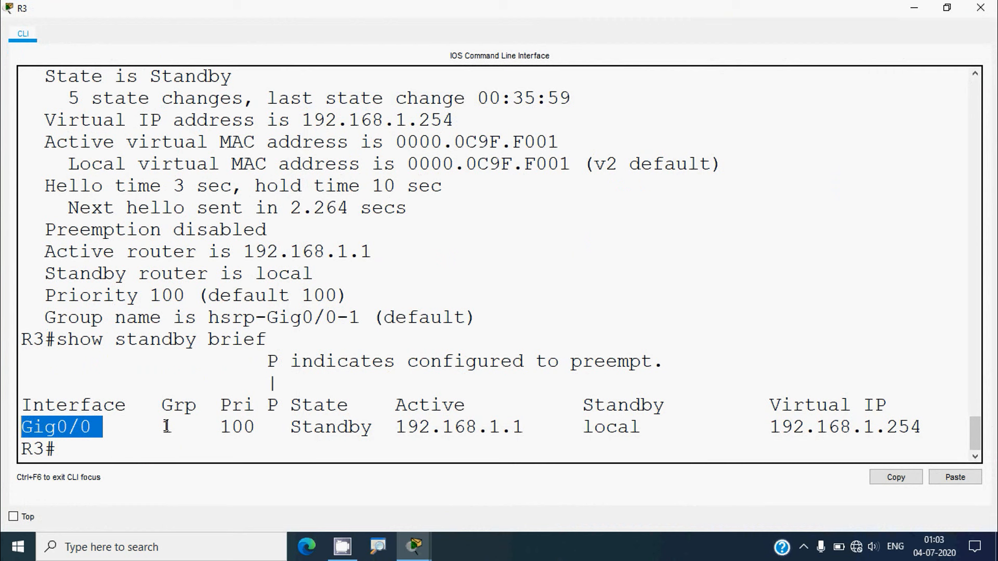
pyautogui.moveTo(166, 426); pyautogui.dragTo(251, 427)
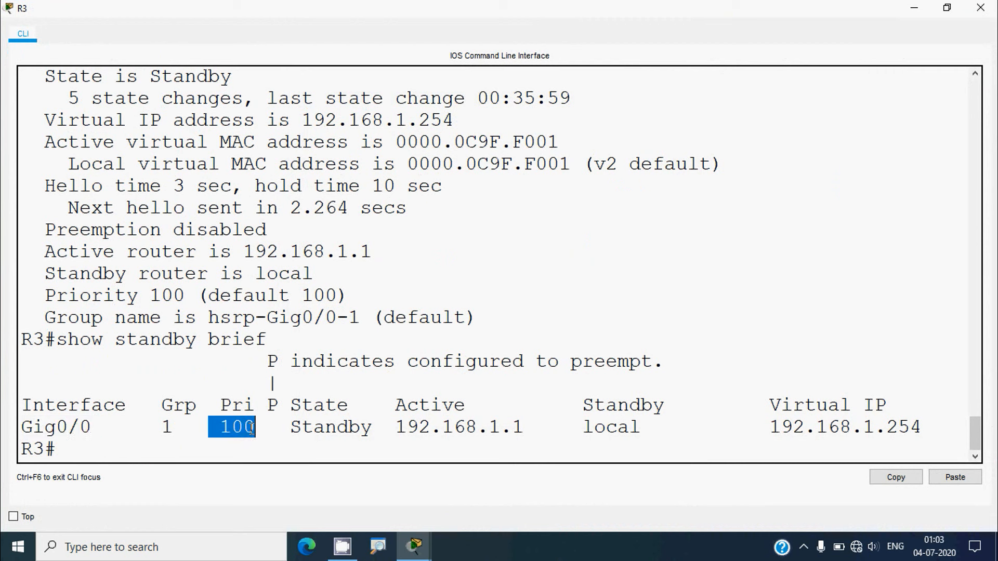
pyautogui.moveTo(293, 407); pyautogui.dragTo(353, 402)
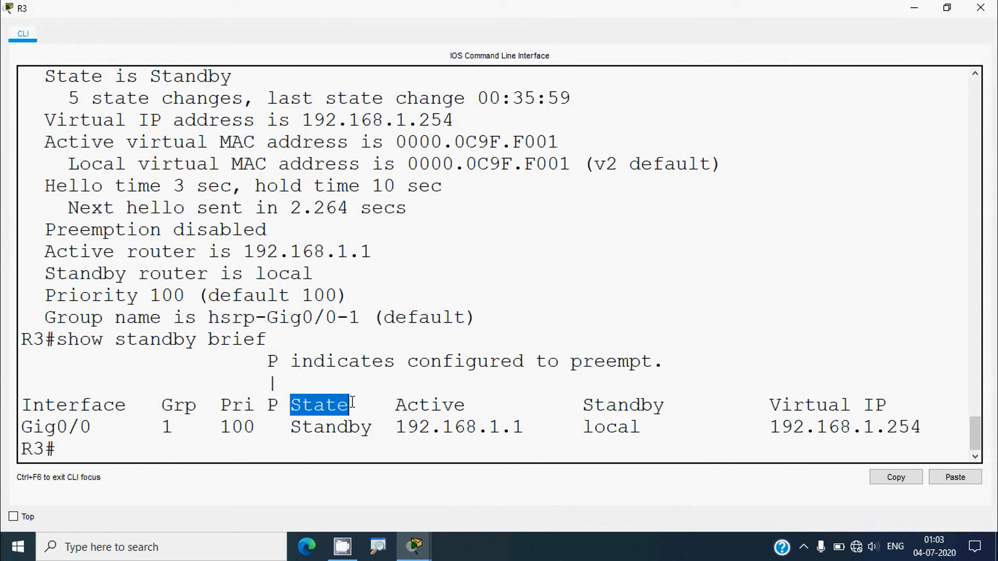
pyautogui.moveTo(292, 425); pyautogui.dragTo(467, 407)
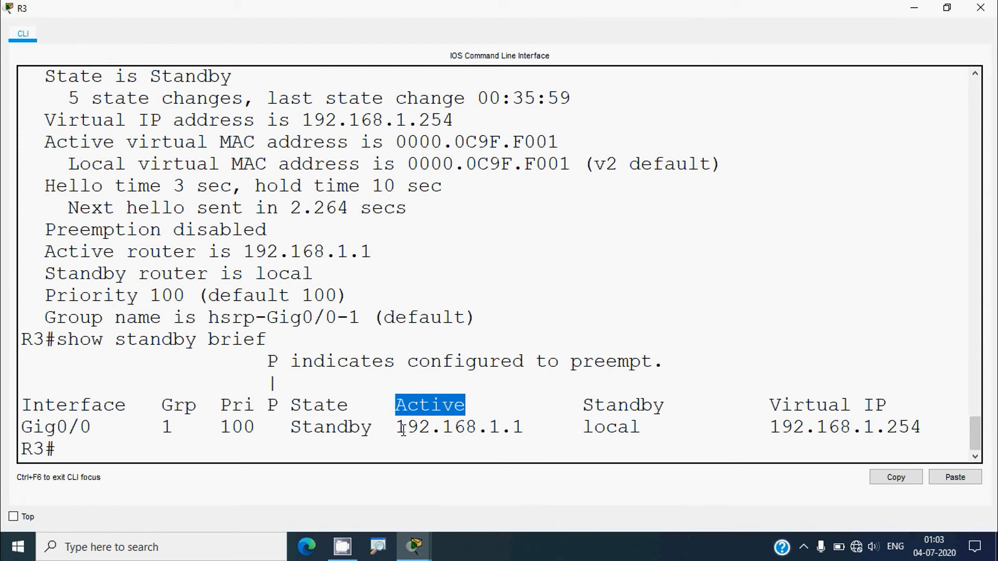
pyautogui.moveTo(578, 406); pyautogui.dragTo(667, 406)
pyautogui.moveTo(582, 428); pyautogui.dragTo(646, 433)
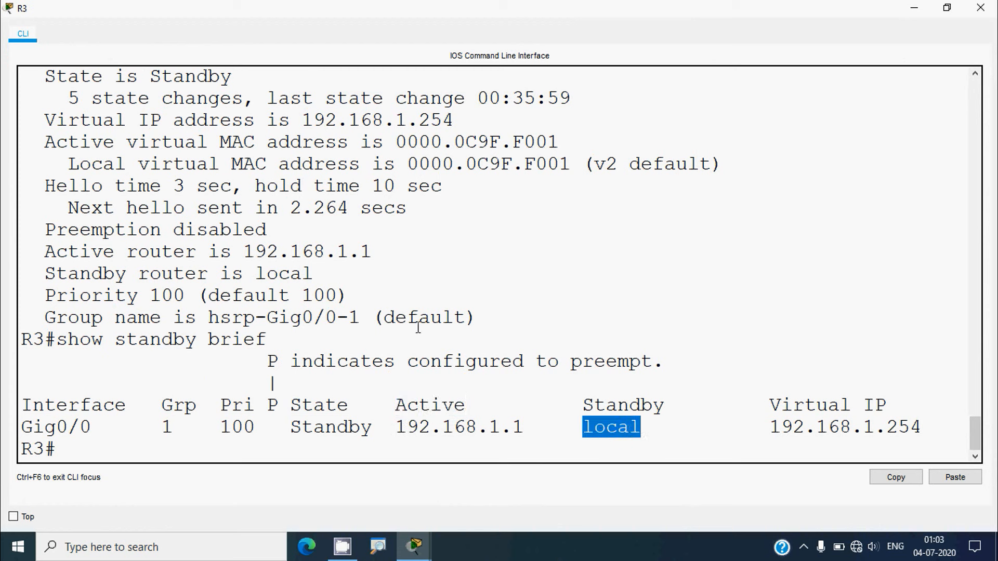
pyautogui.moveTo(770, 405); pyautogui.dragTo(782, 440)
pyautogui.click(771, 433)
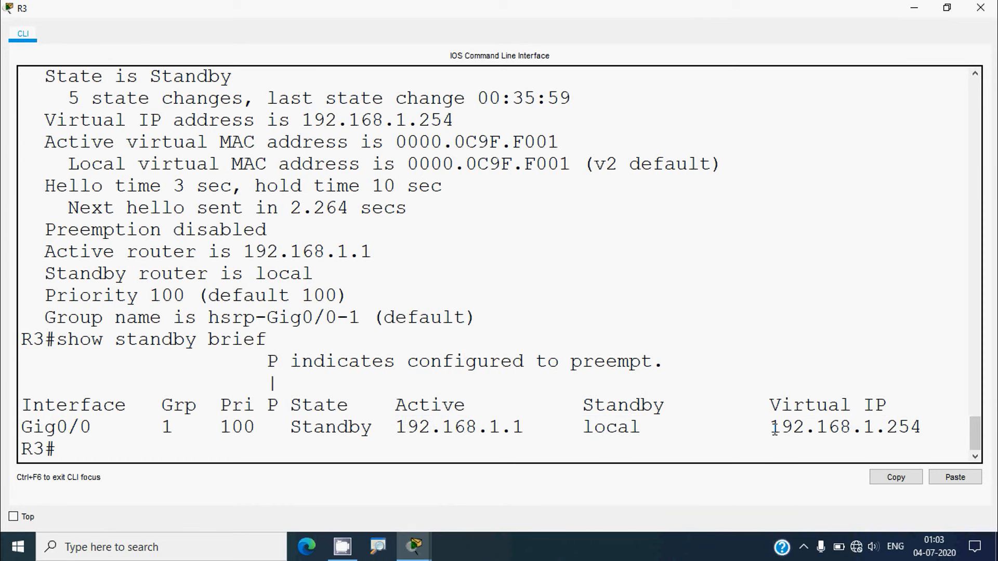
pyautogui.click(980, 7)
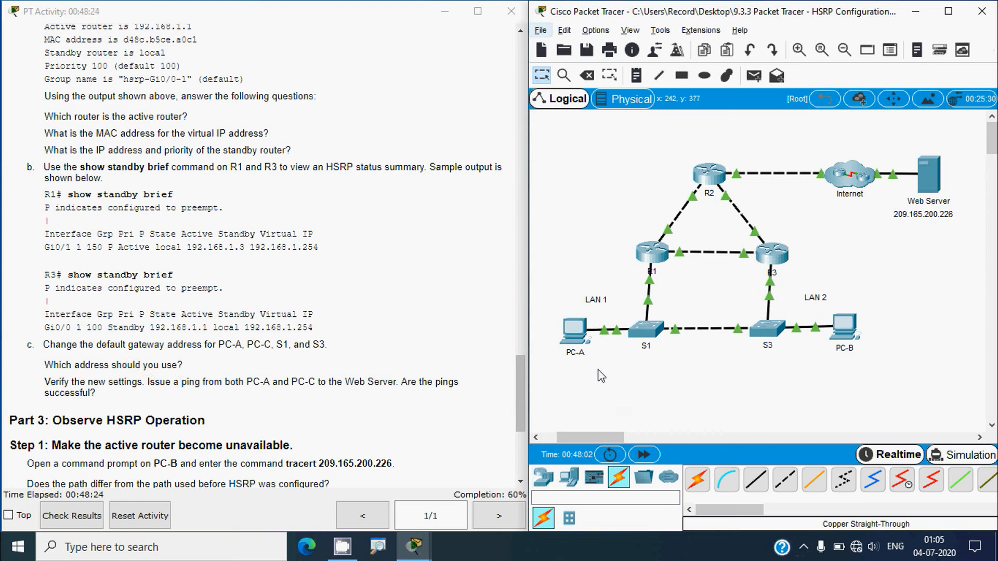
# Set PC-A's default gateway to the HSRP virtual address 192.168.1.254 in its IP configuration and close the PC window
pyautogui.click(573, 330)
pyautogui.click(632, 172)
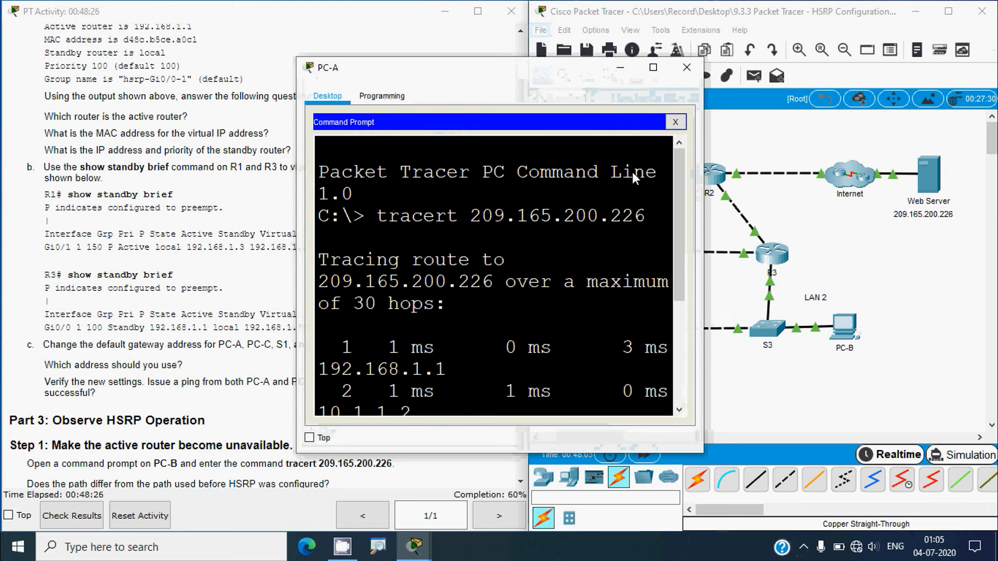
pyautogui.click(679, 122)
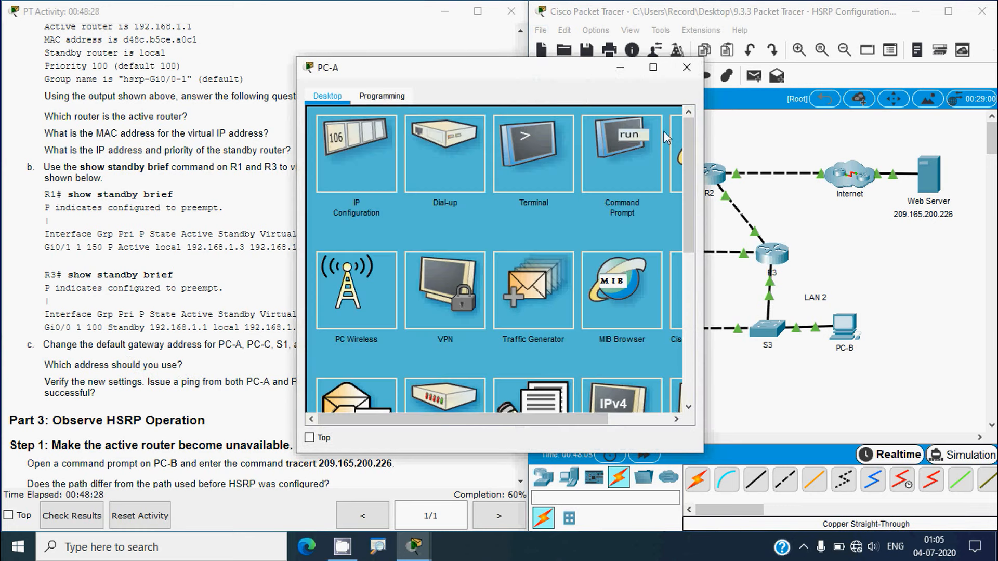
pyautogui.click(382, 169)
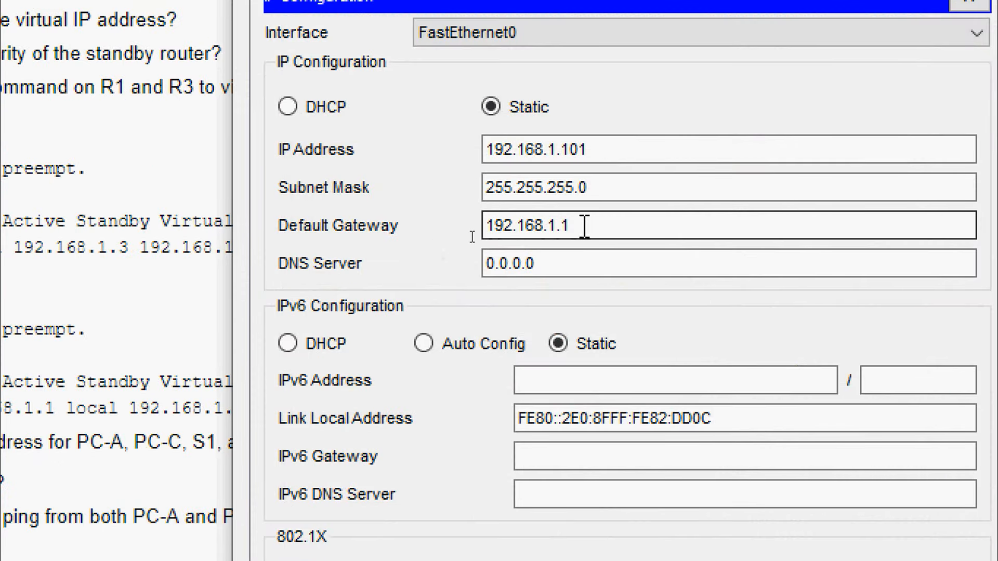
pyautogui.click(585, 226)
pyautogui.write('254')
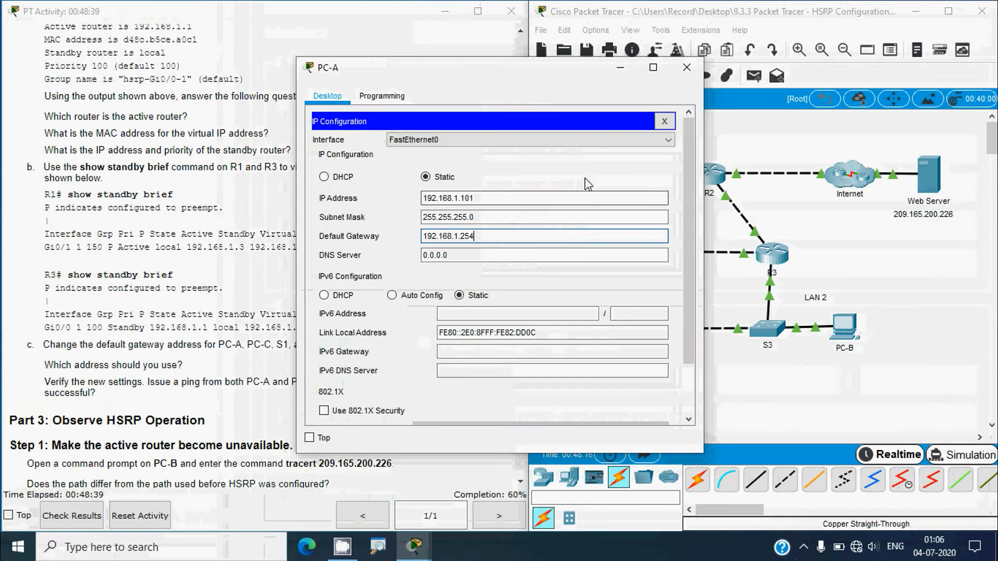
pyautogui.click(816, 41)
pyautogui.click(816, 51)
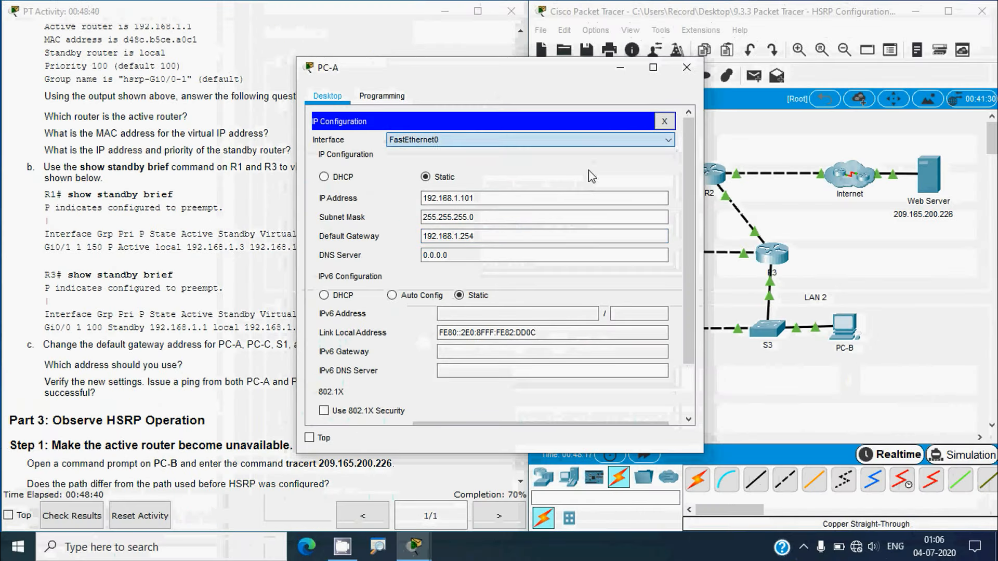
pyautogui.click(687, 67)
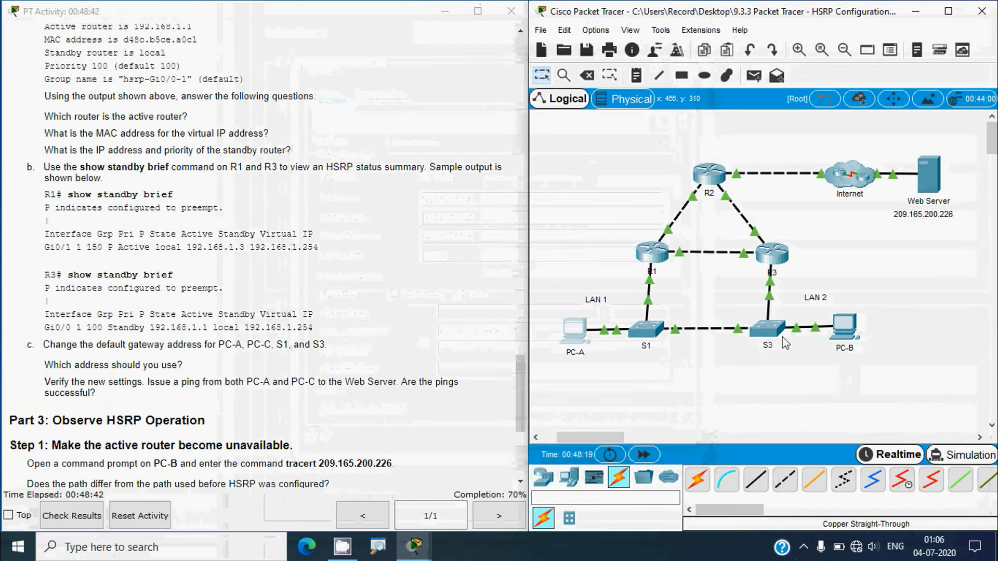
# Set PC-B's default gateway to 192.168.1.254 in its IP configuration and close the PC window
pyautogui.click(843, 327)
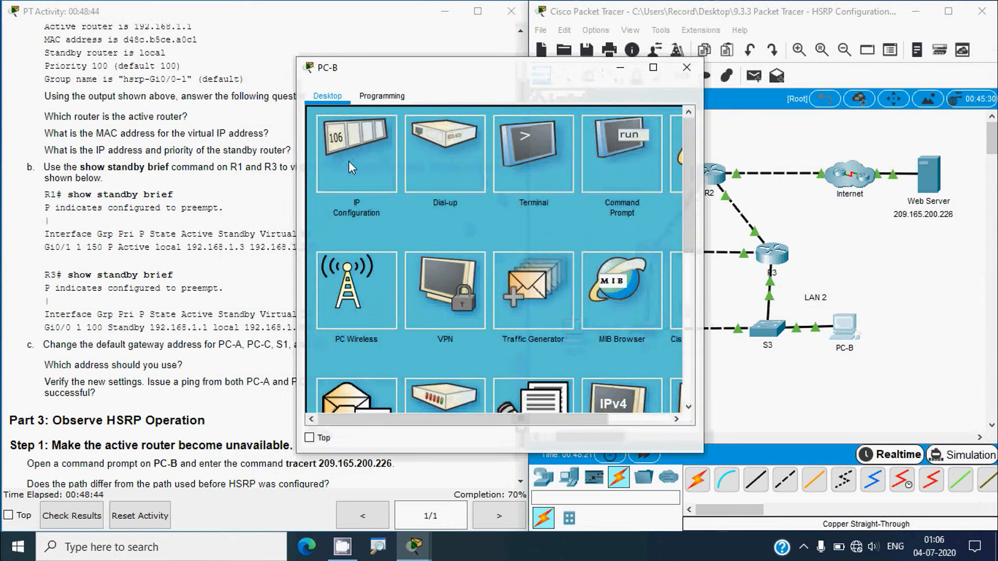
pyautogui.click(349, 166)
pyautogui.click(477, 240)
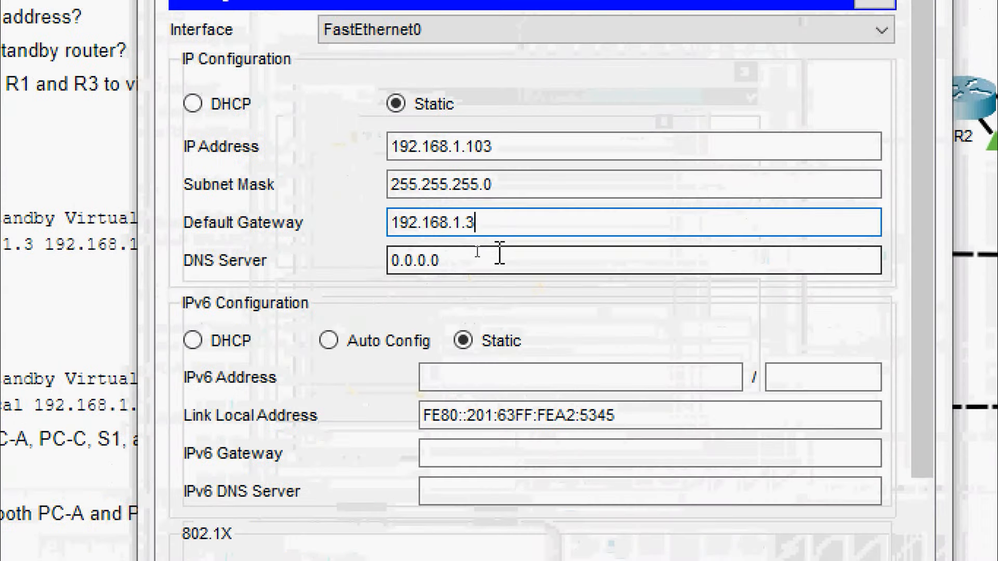
pyautogui.press('BackSpace')
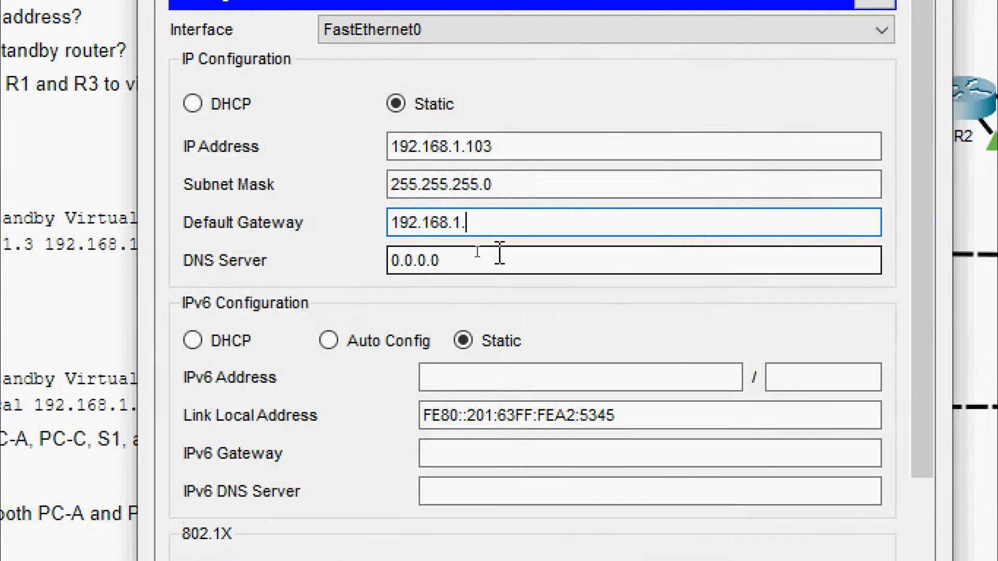
pyautogui.write('254')
pyautogui.click(500, 254)
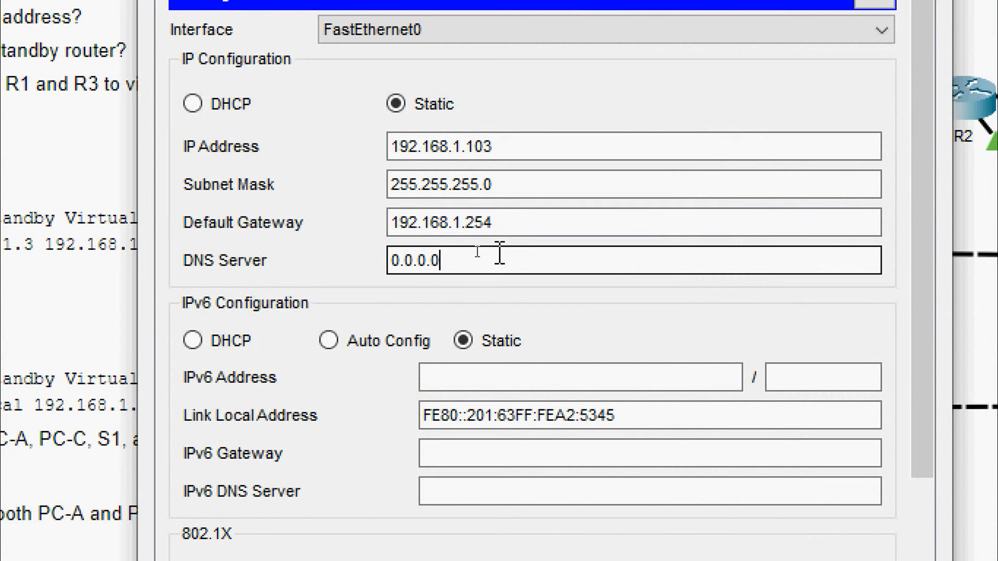
pyautogui.click(687, 61)
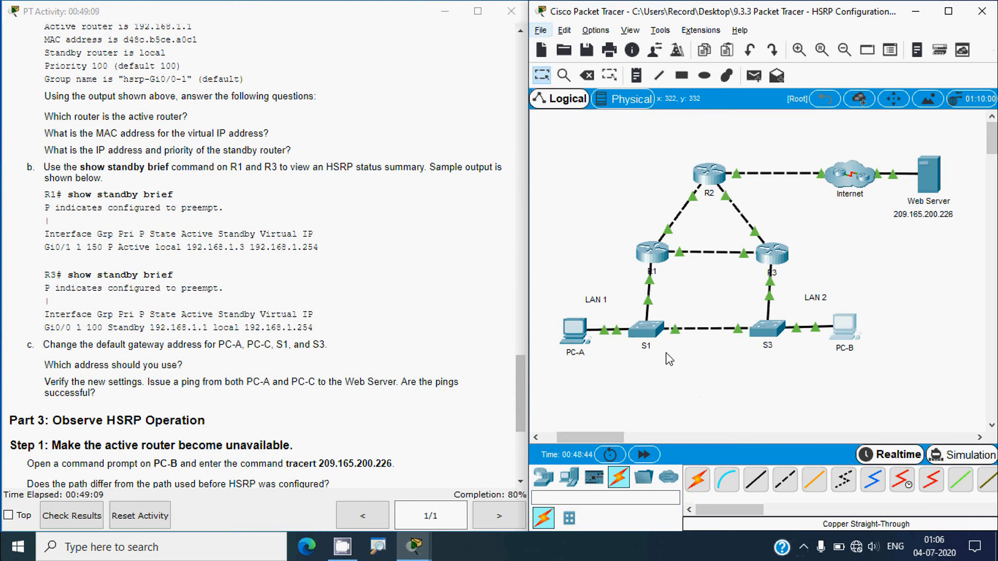
# Open switch S1's command line and enter global configuration mode with enable and conf t
pyautogui.click(643, 339)
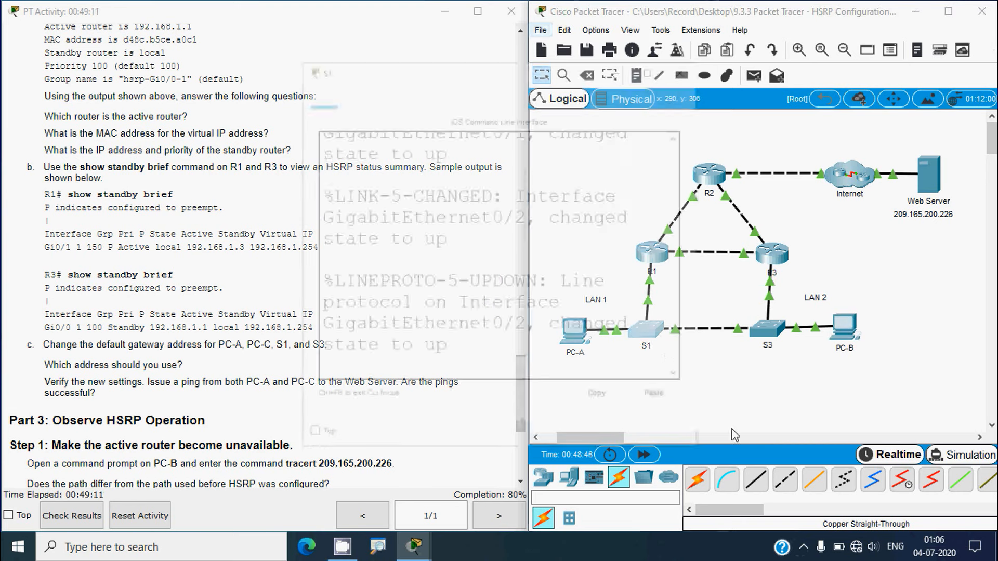
pyautogui.press('Return')
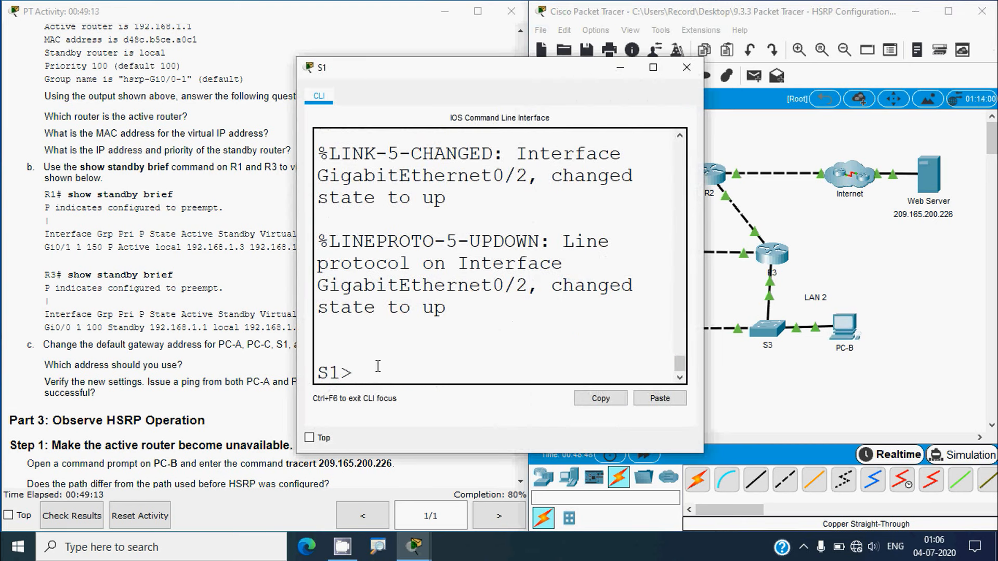
pyautogui.write('enable')
pyautogui.press('Return')
pyautogui.write('conf t')
pyautogui.press('Return')
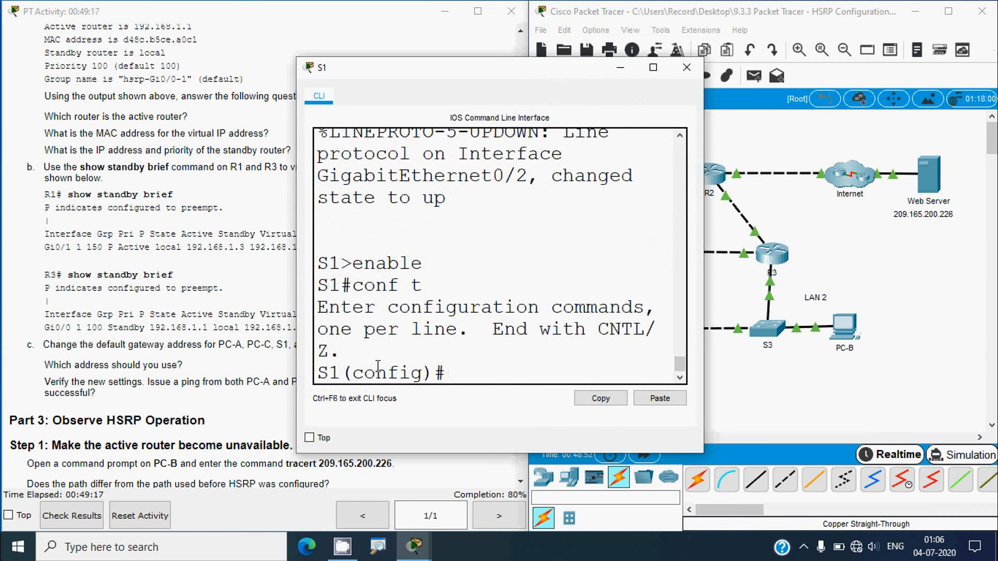
# Set S1's default gateway with ip default-gateway 192.168.1.254 and close the switch window
pyautogui.write('ip default')
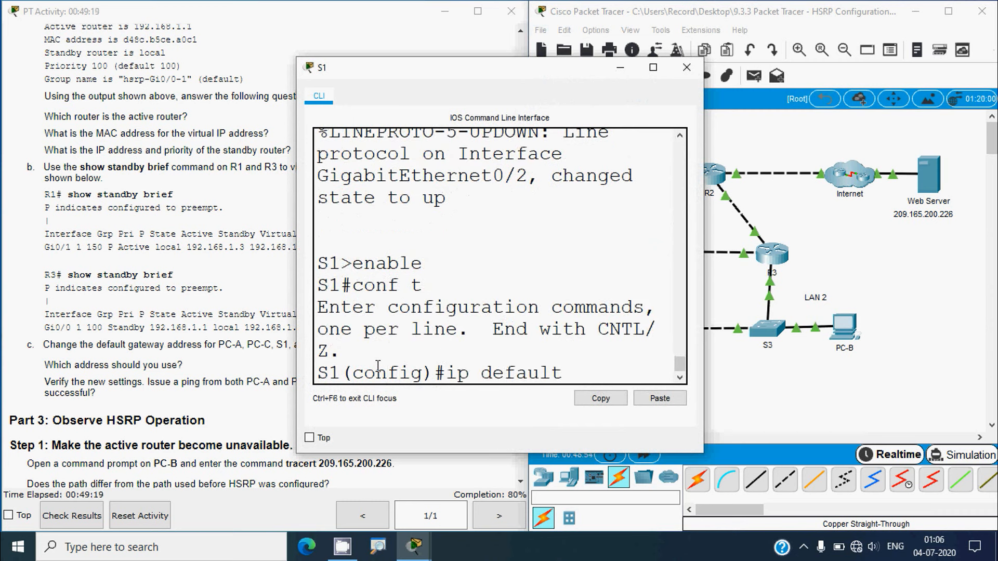
pyautogui.write('-gateway')
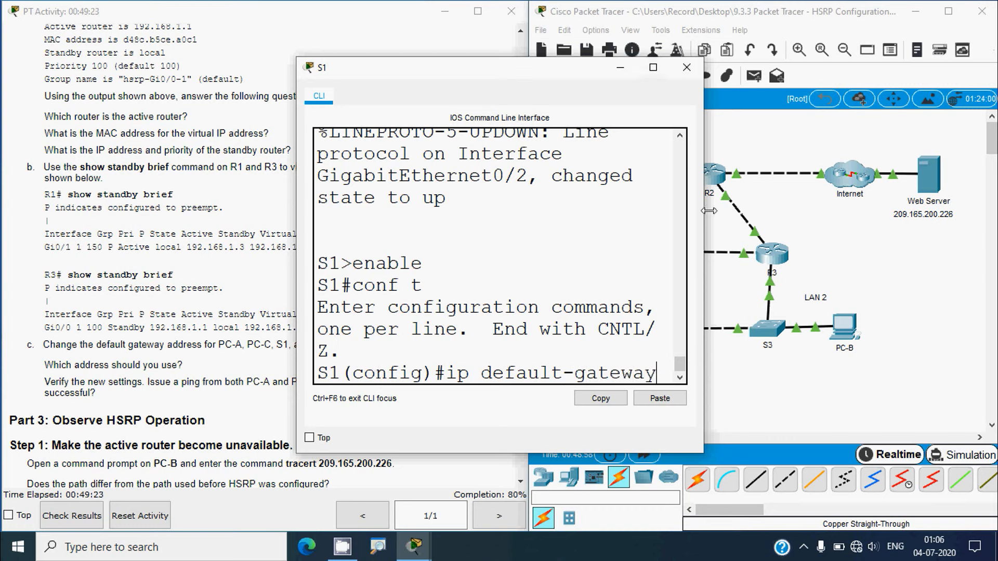
pyautogui.moveTo(704, 219); pyautogui.dragTo(914, 219)
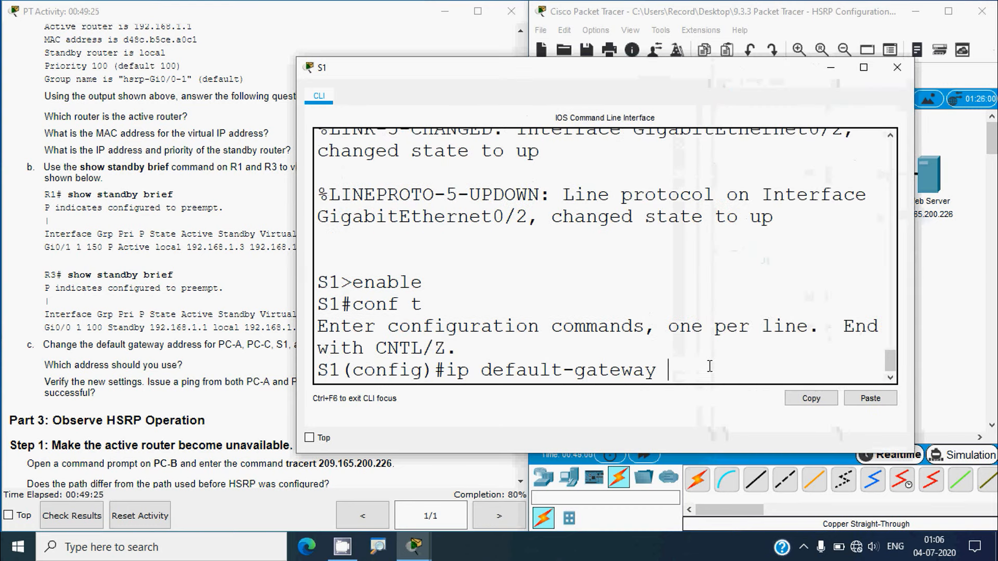
pyautogui.write('192.168')
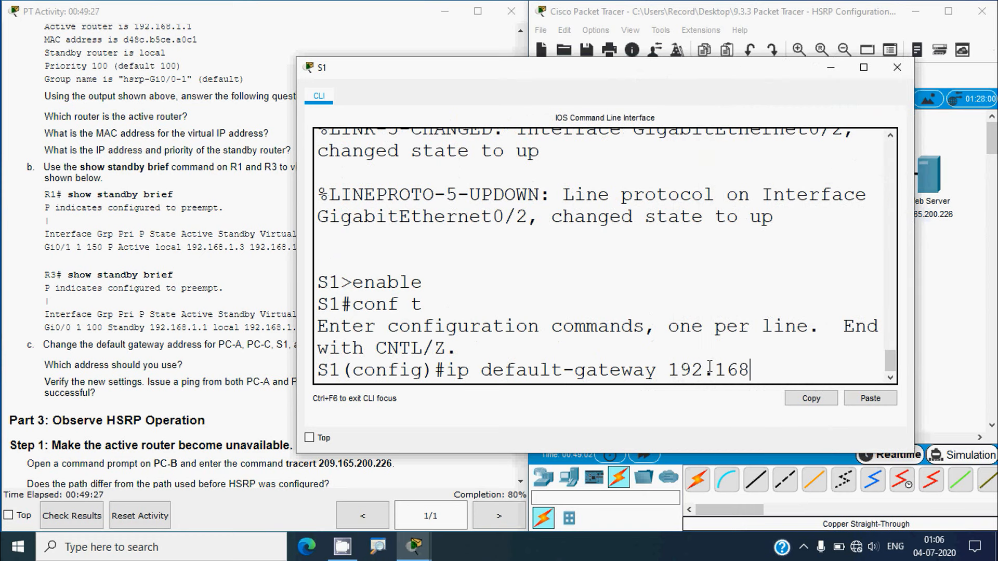
pyautogui.write('.1.254')
pyautogui.press('Return')
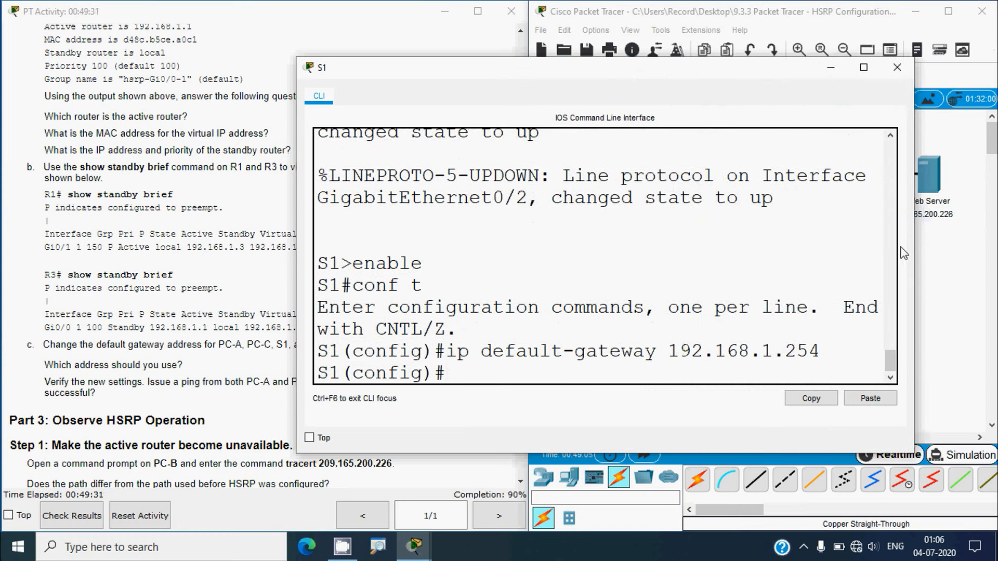
pyautogui.click(897, 67)
# Open switch S3's command line, widen its window, and enter global configuration mode with enable and conf t
pyautogui.click(767, 339)
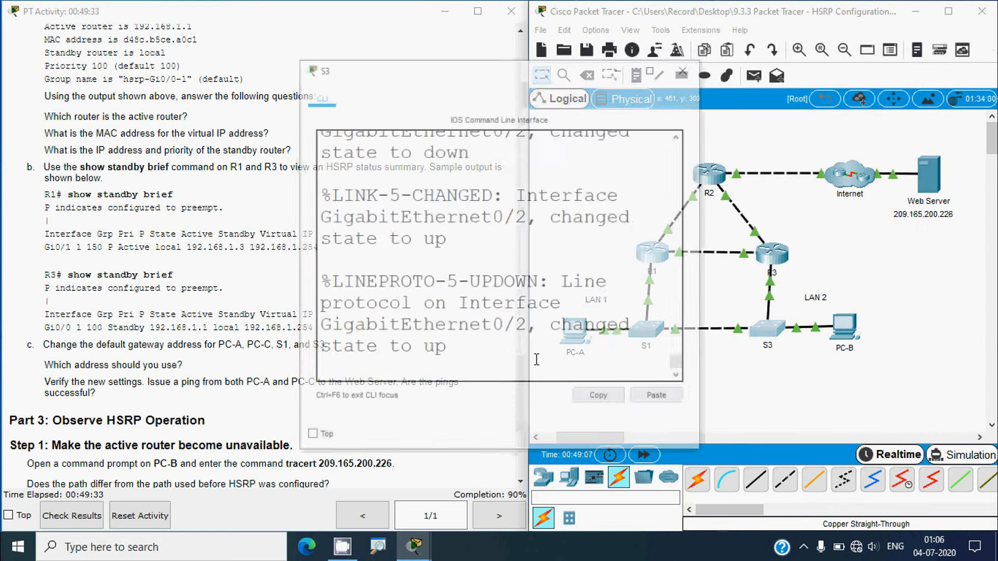
pyautogui.press('Return')
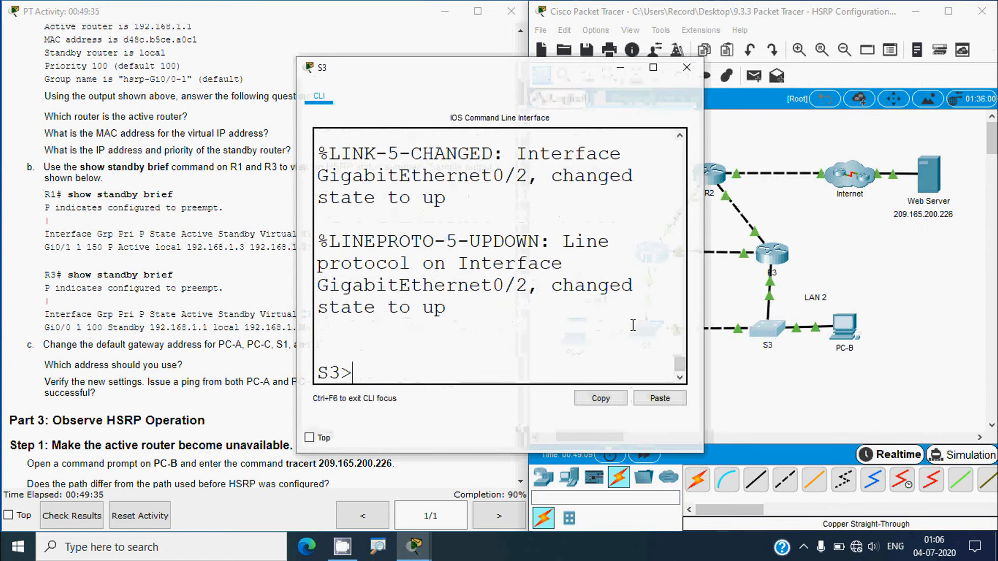
pyautogui.moveTo(705, 257); pyautogui.dragTo(892, 258)
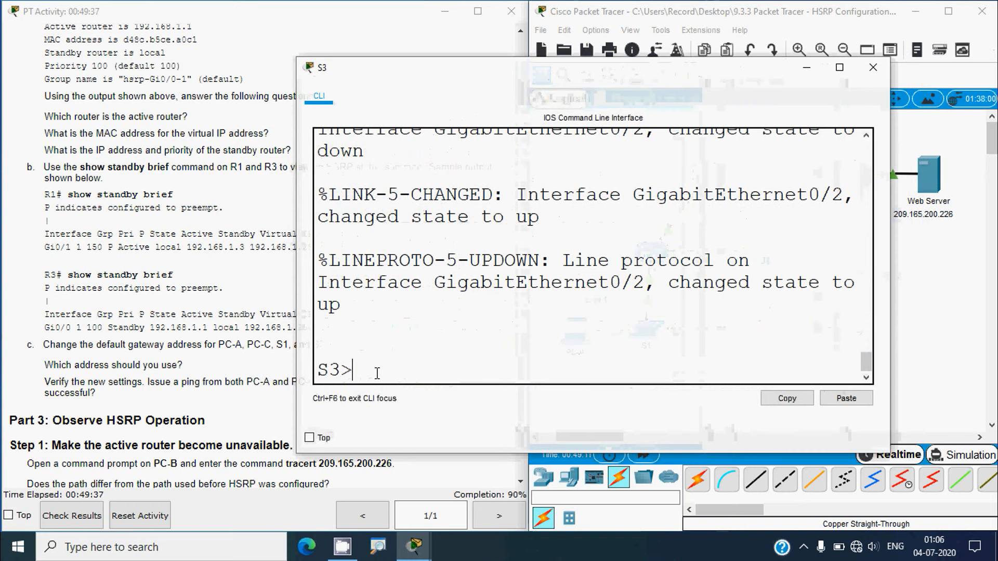
pyautogui.write('enable')
pyautogui.press('Return')
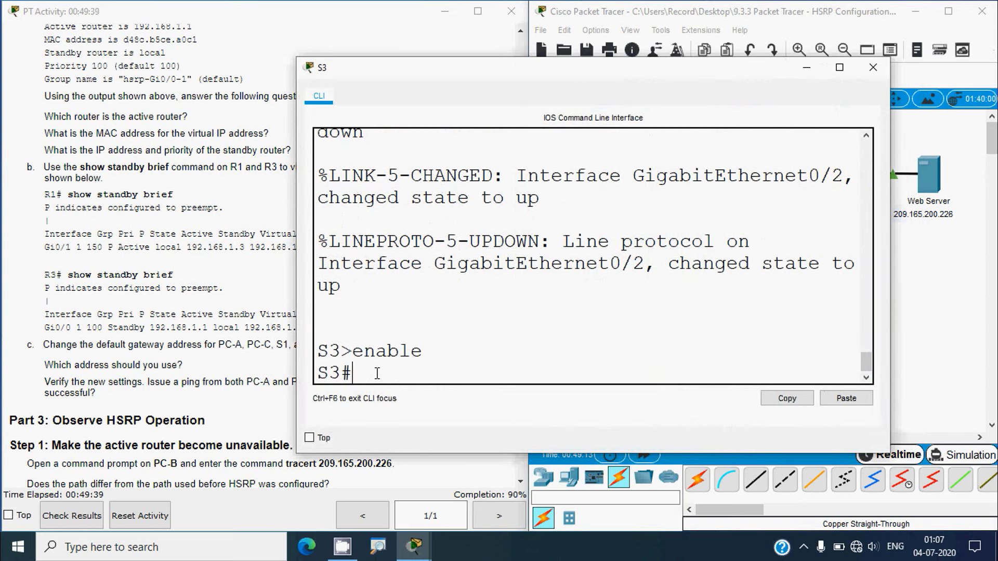
pyautogui.write('conf t')
pyautogui.press('Return')
# Set S3's default gateway with ip default-gateway 192.168.1.254 and close the switch window
pyautogui.write('ip ')
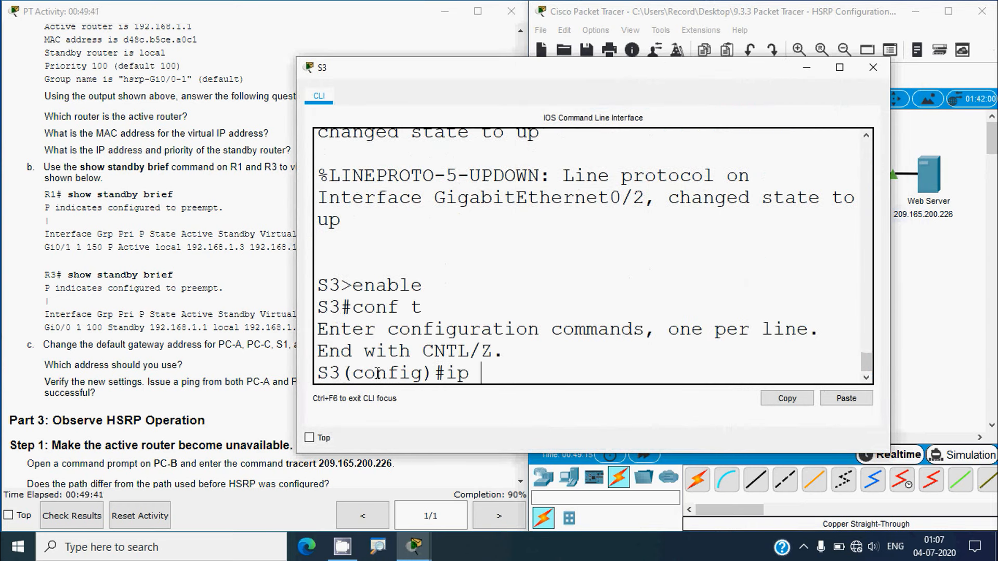
pyautogui.write('default-g')
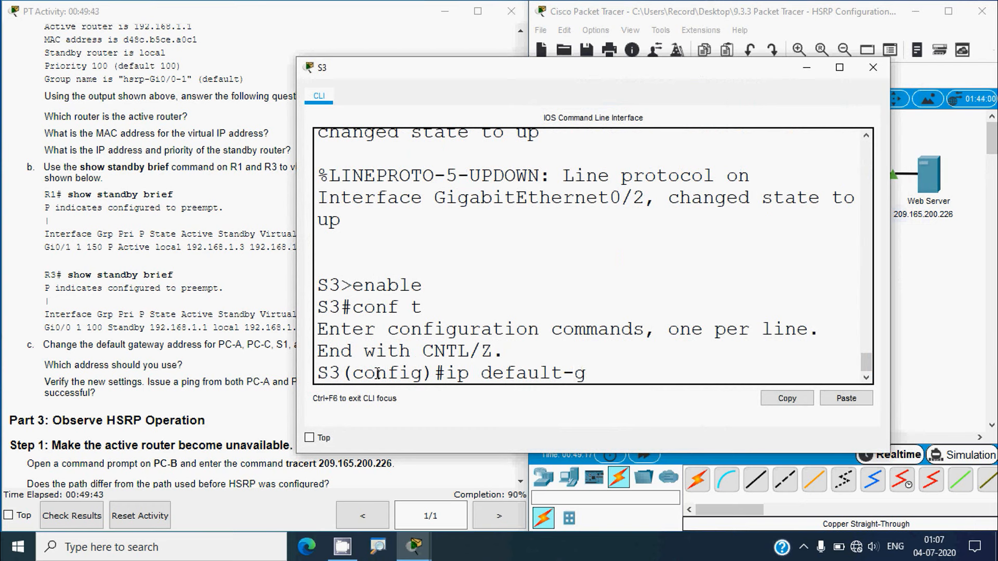
pyautogui.write('ateway 192')
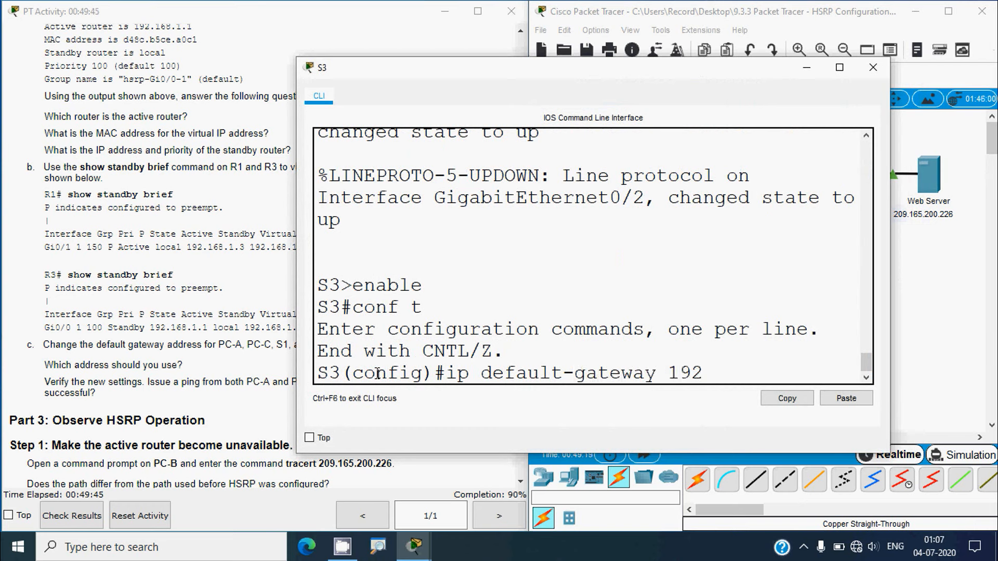
pyautogui.write('.168.1.254')
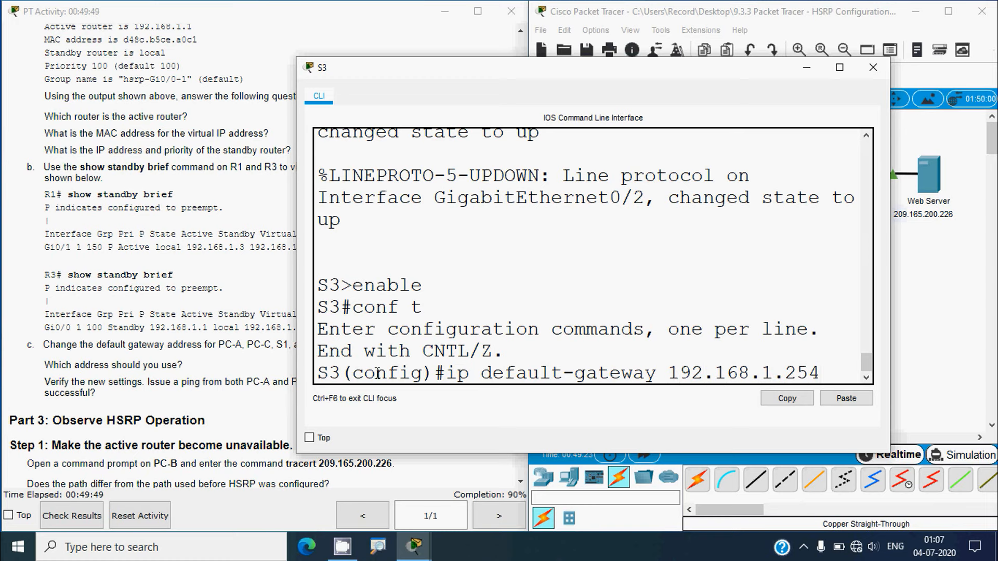
pyautogui.press('Return')
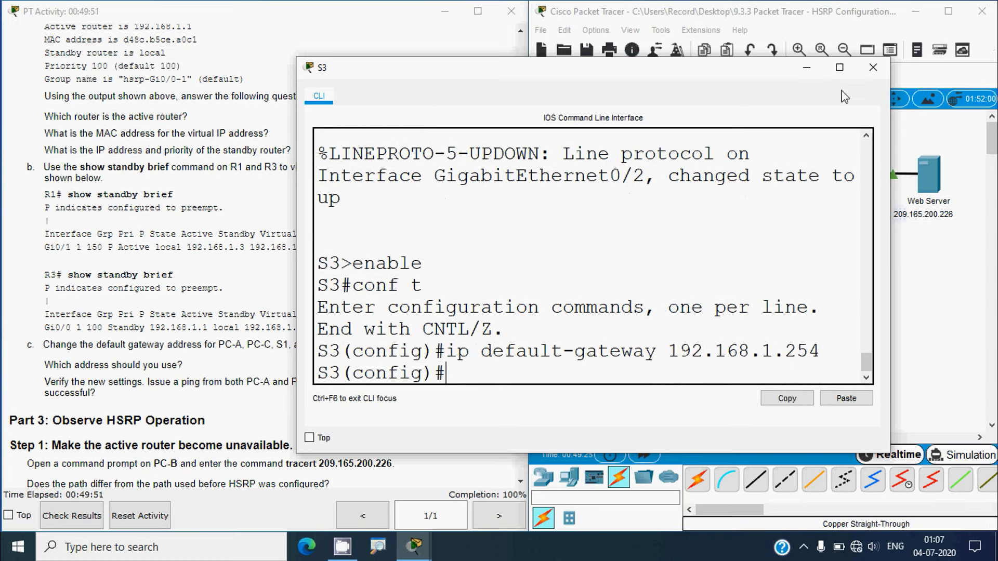
pyautogui.click(873, 67)
# Read Part 3 of the activity instructions and trace the route from PC-B to the Web Server with tracert 209.165.200.226
pyautogui.click(303, 400)
pyautogui.scroll(-4, 303, 400)
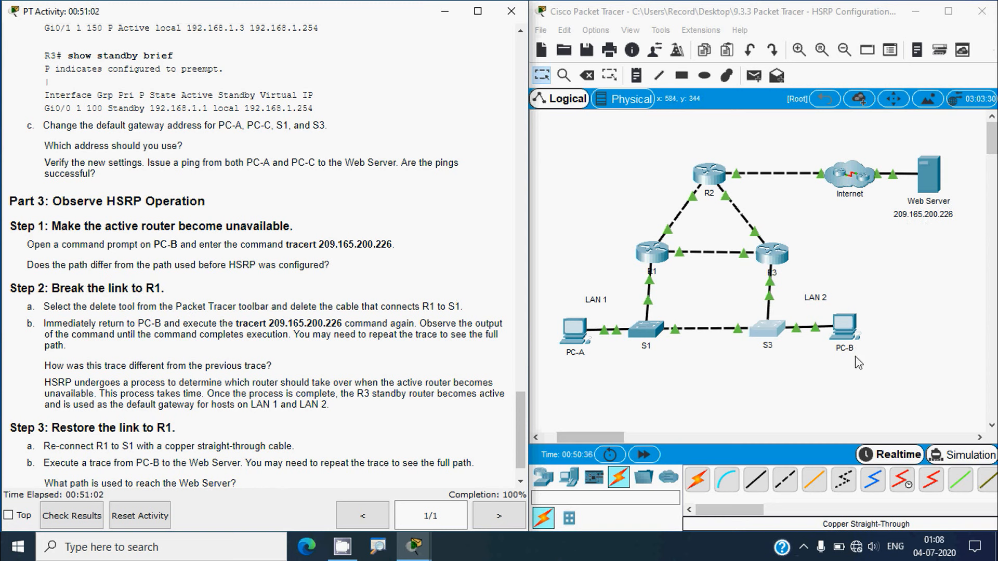
pyautogui.click(848, 333)
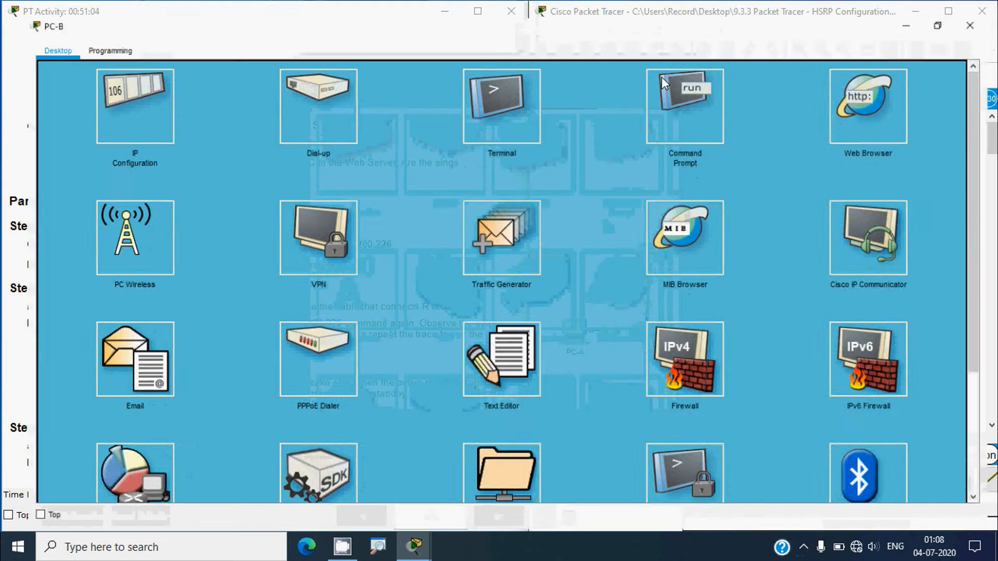
pyautogui.click(673, 111)
pyautogui.scroll(-6, 406, 352)
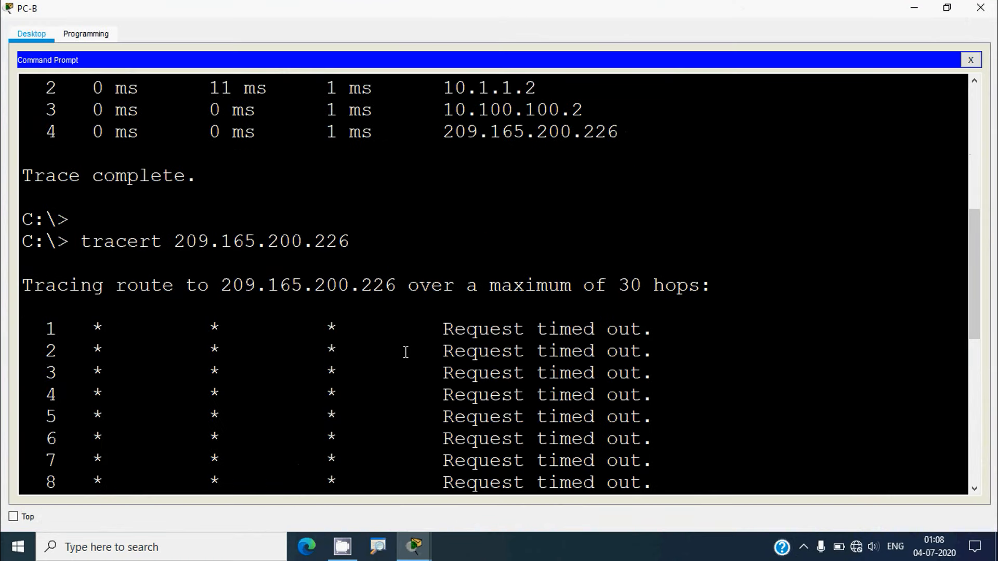
pyautogui.scroll(-7, 405, 352)
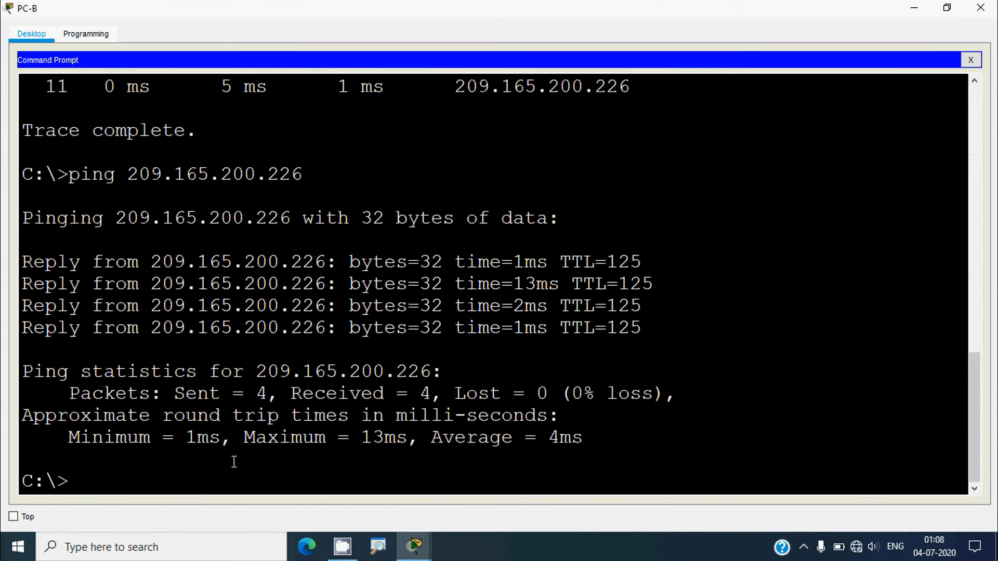
pyautogui.press('Up')
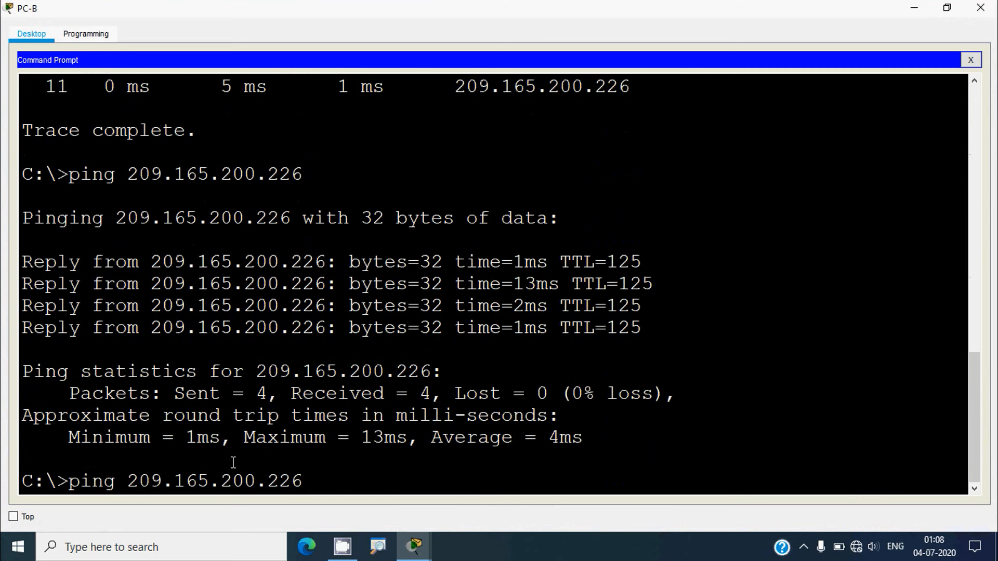
pyautogui.press('Up')
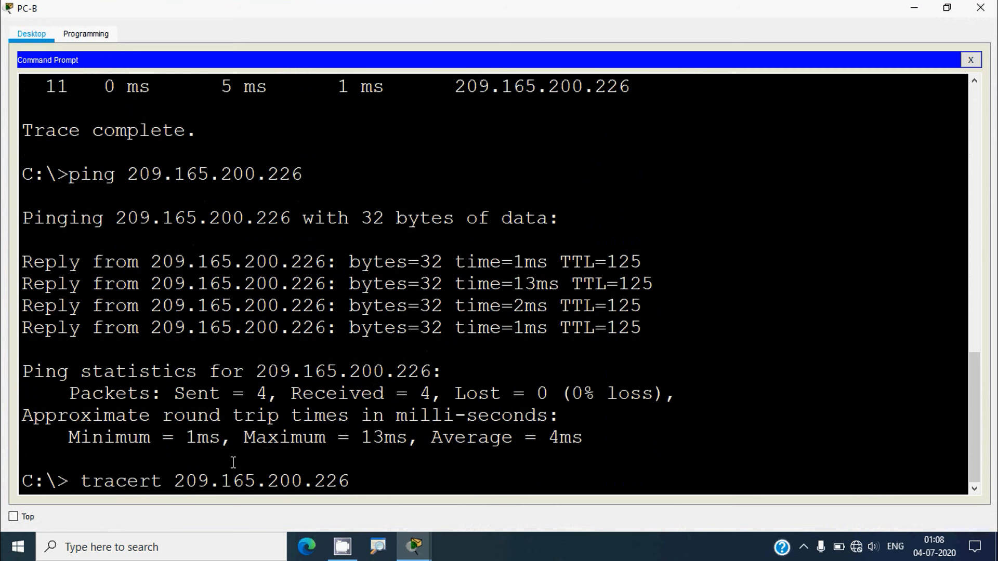
pyautogui.press('Return')
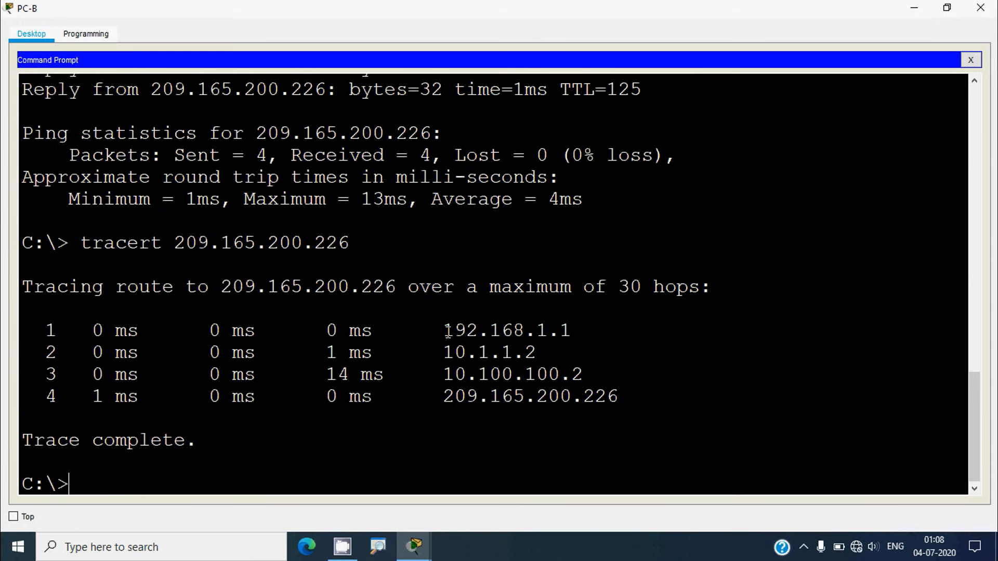
# Compare the hops of the latest trace on PC-B with those of the earlier trace, then close the PC-B window
pyautogui.moveTo(442, 331); pyautogui.dragTo(582, 331)
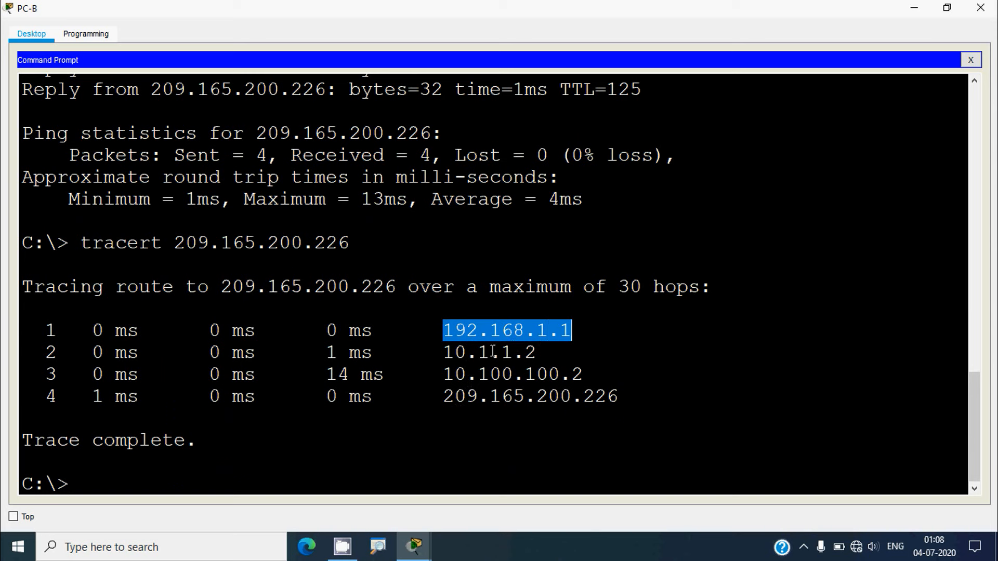
pyautogui.moveTo(443, 353); pyautogui.dragTo(568, 352)
pyautogui.moveTo(443, 375); pyautogui.dragTo(583, 374)
pyautogui.moveTo(436, 396); pyautogui.dragTo(648, 394)
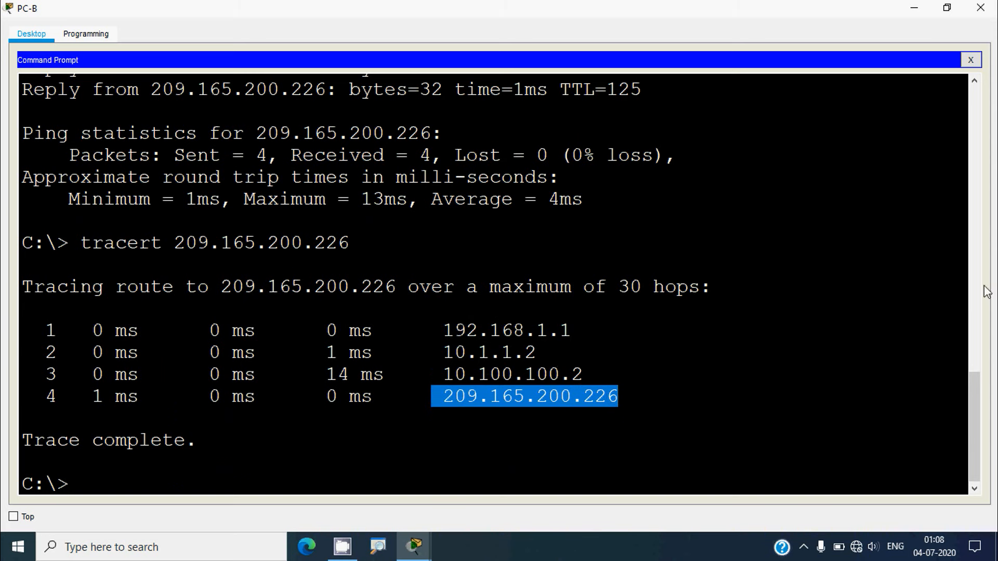
pyautogui.moveTo(975, 387); pyautogui.dragTo(966, 170)
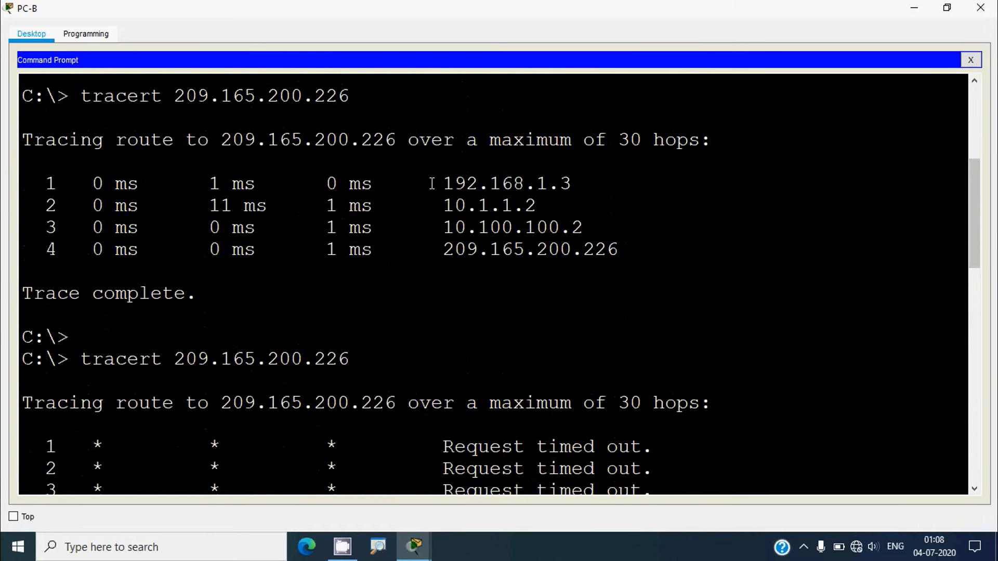
pyautogui.moveTo(432, 183); pyautogui.dragTo(578, 184)
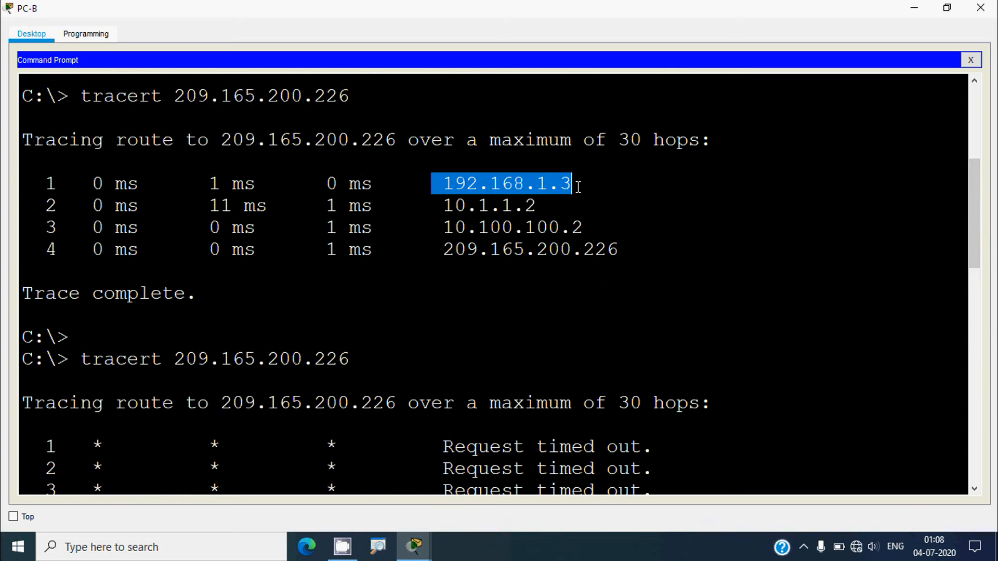
pyautogui.click(947, 8)
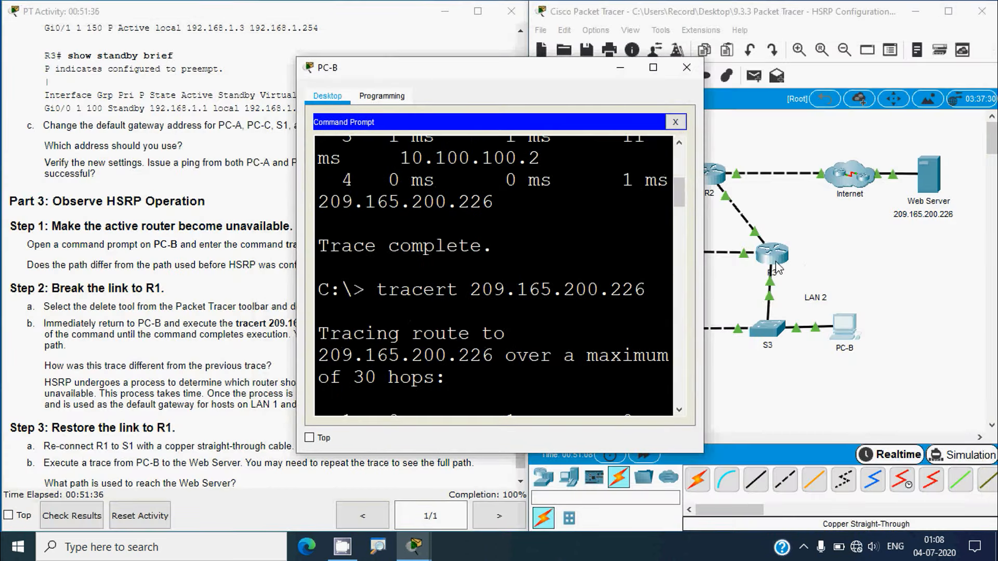
pyautogui.click(652, 67)
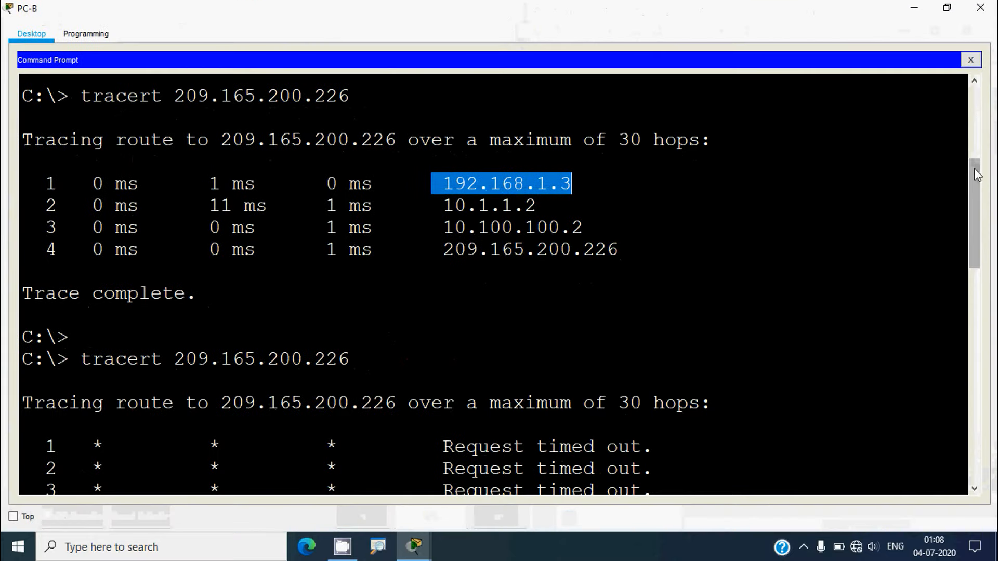
pyautogui.moveTo(977, 176); pyautogui.dragTo(972, 390)
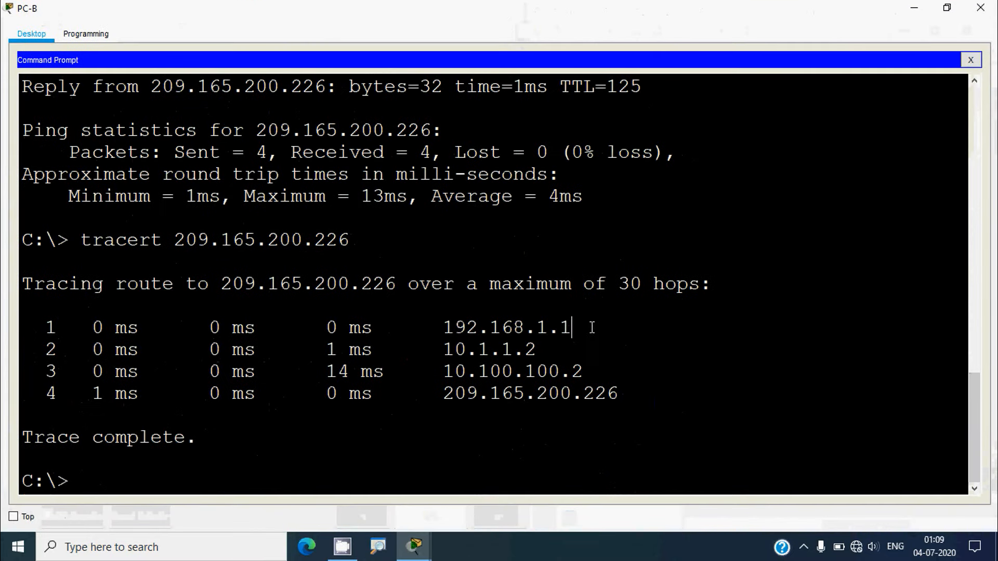
pyautogui.moveTo(592, 327); pyautogui.dragTo(431, 330)
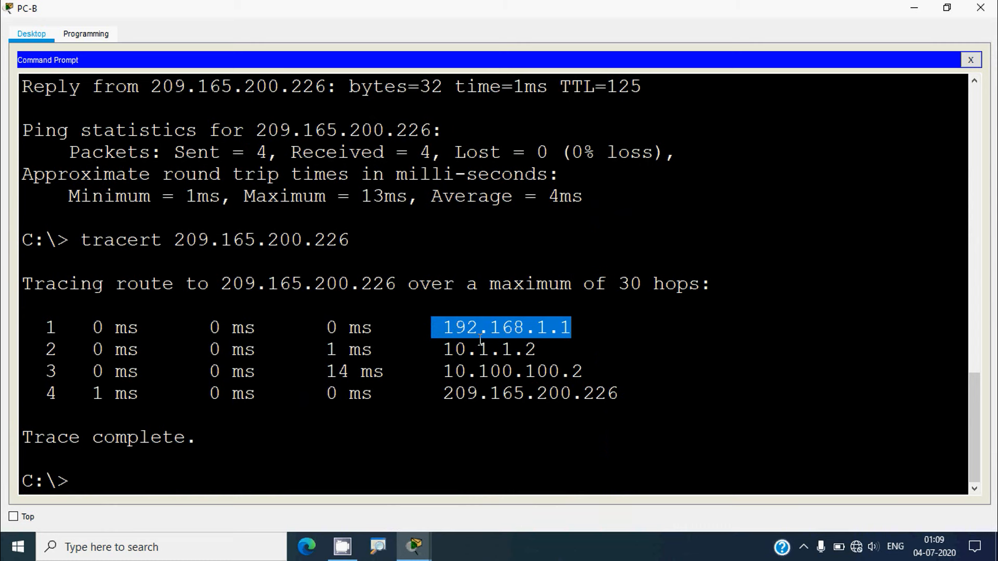
pyautogui.click(980, 8)
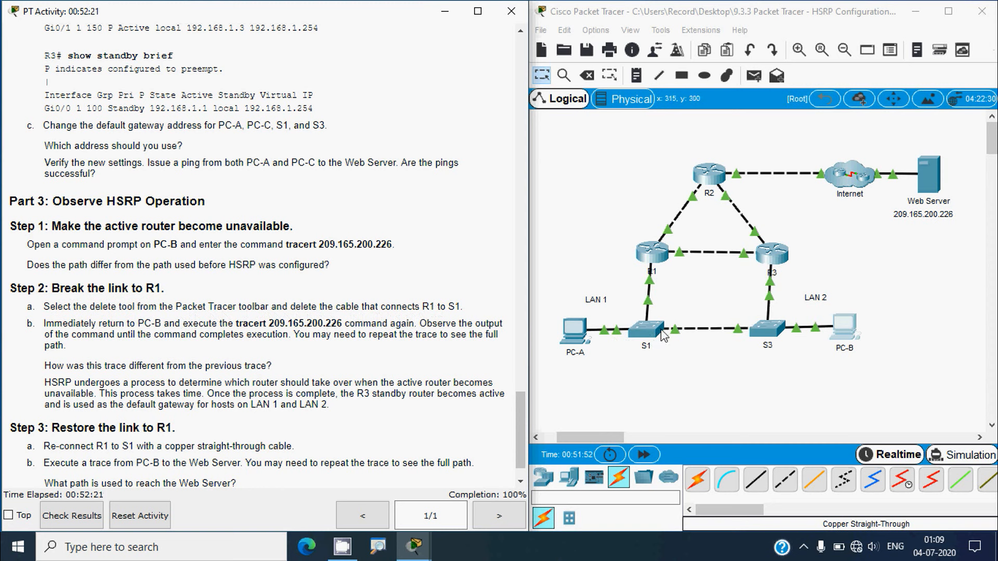
# Delete the cable connecting R1 to S1 in the topology and leave the delete tool
pyautogui.click(670, 388)
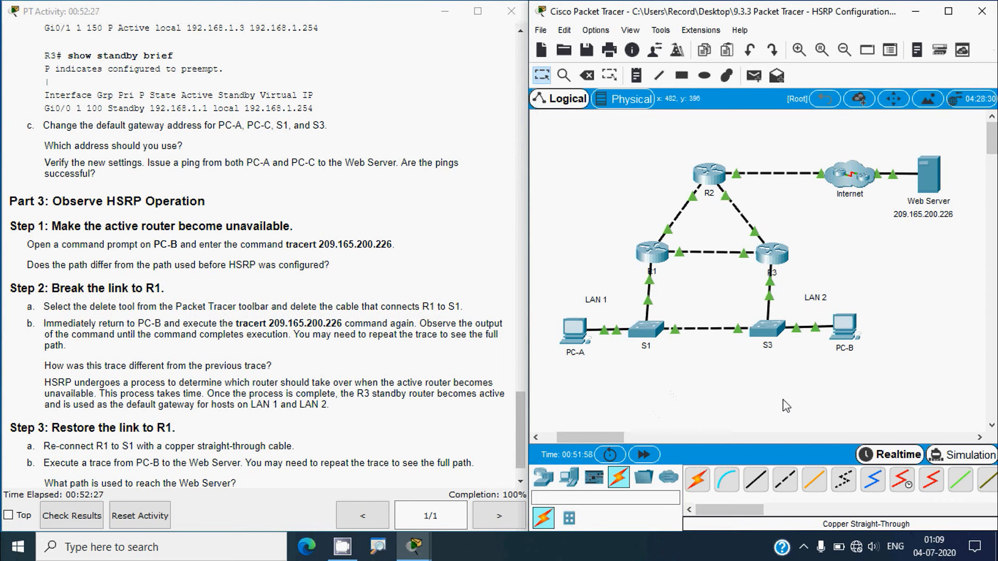
pyautogui.press('Delete')
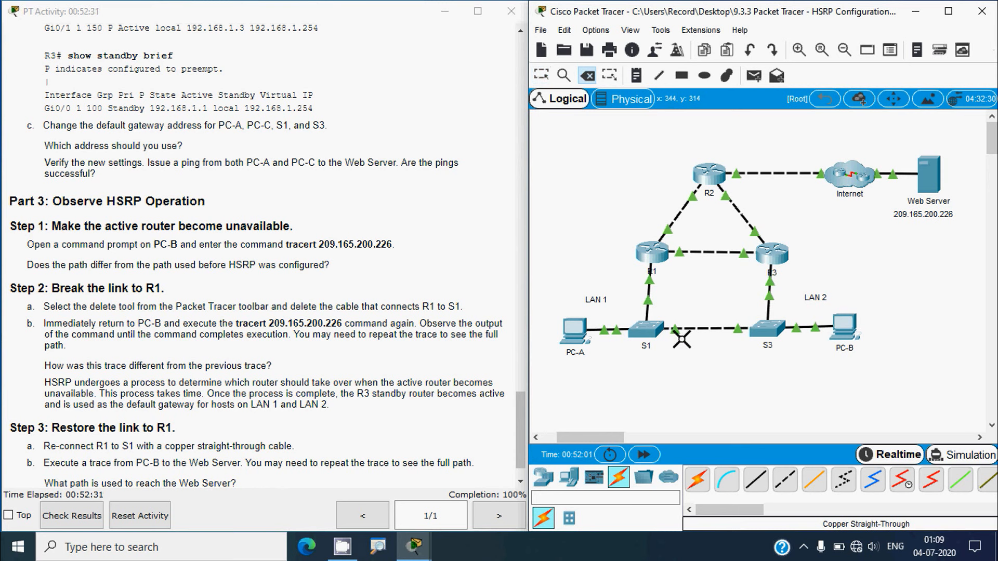
pyautogui.click(650, 295)
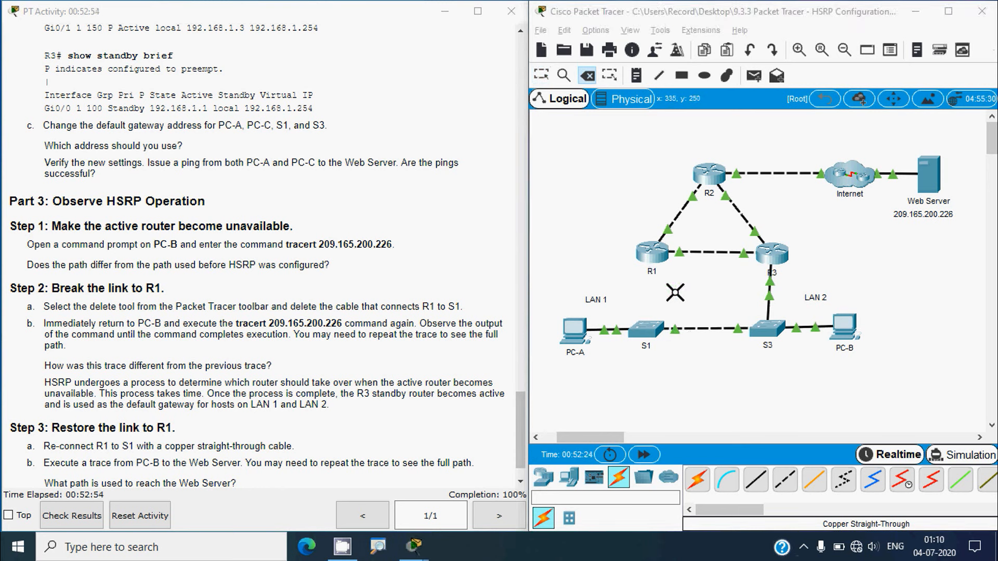
pyautogui.click(666, 369)
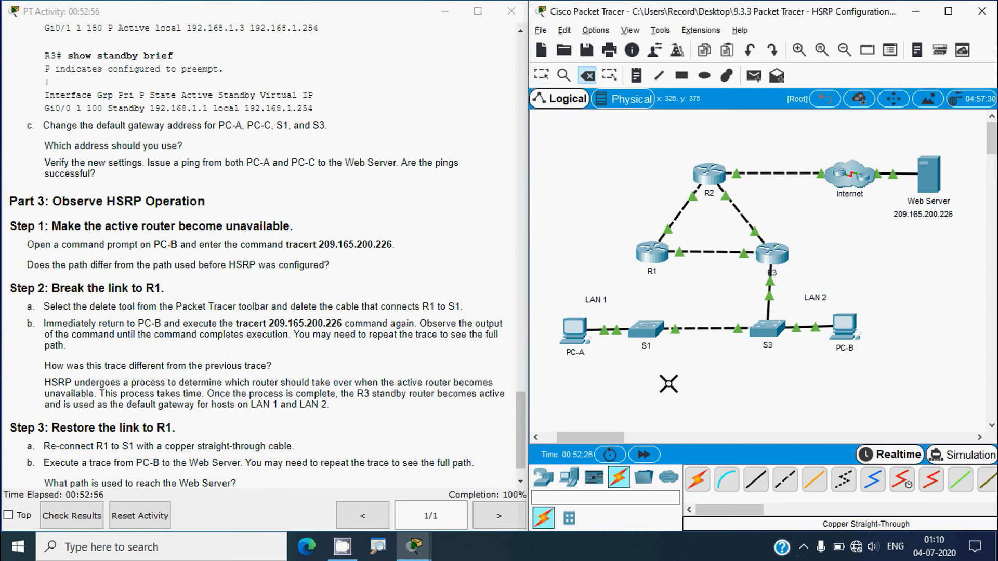
pyautogui.press('Escape')
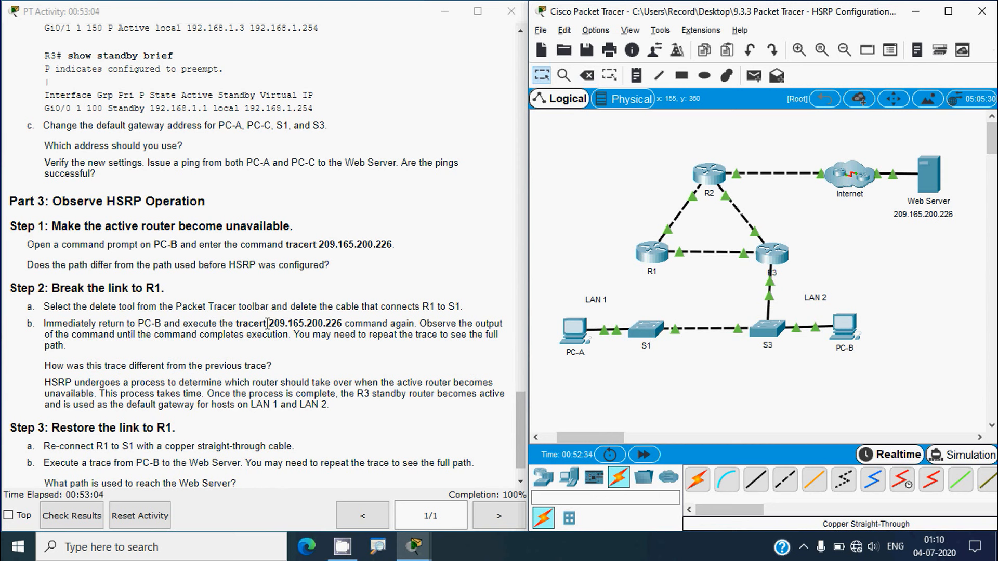
# Open PC-B's command prompt and trace the route to the Web Server again with tracert 209.165.200.226
pyautogui.moveTo(267, 324); pyautogui.dragTo(283, 325)
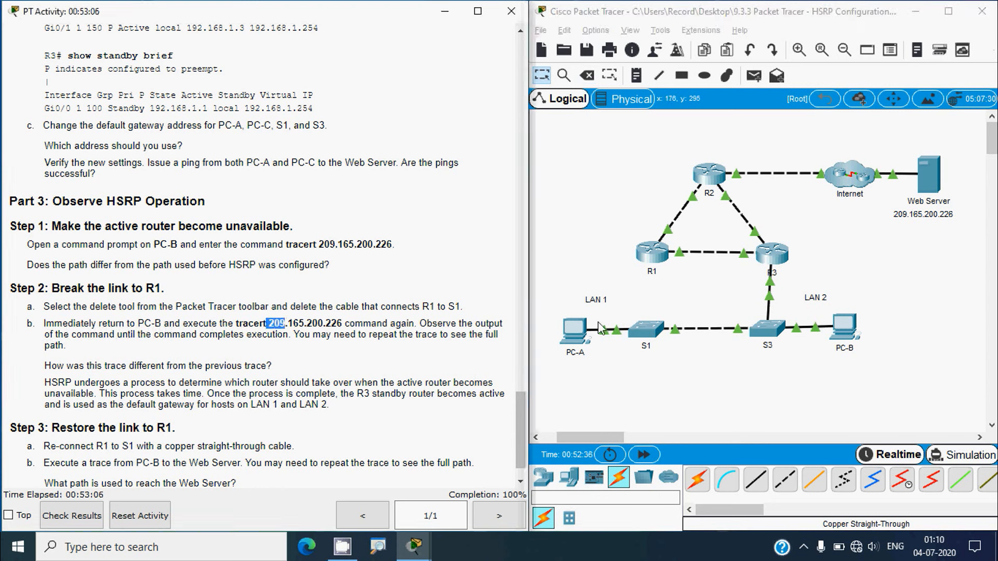
pyautogui.click(362, 358)
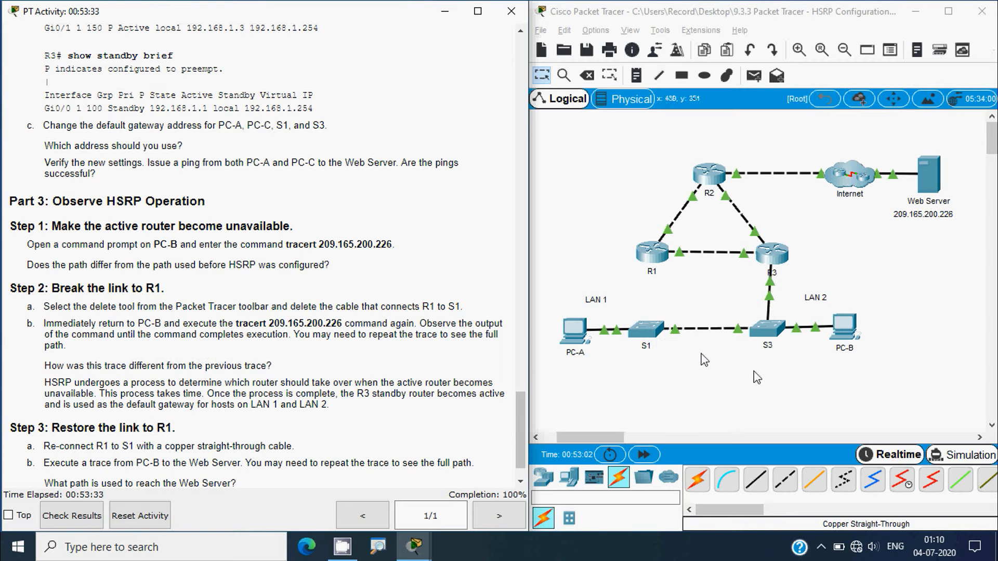
pyautogui.click(703, 359)
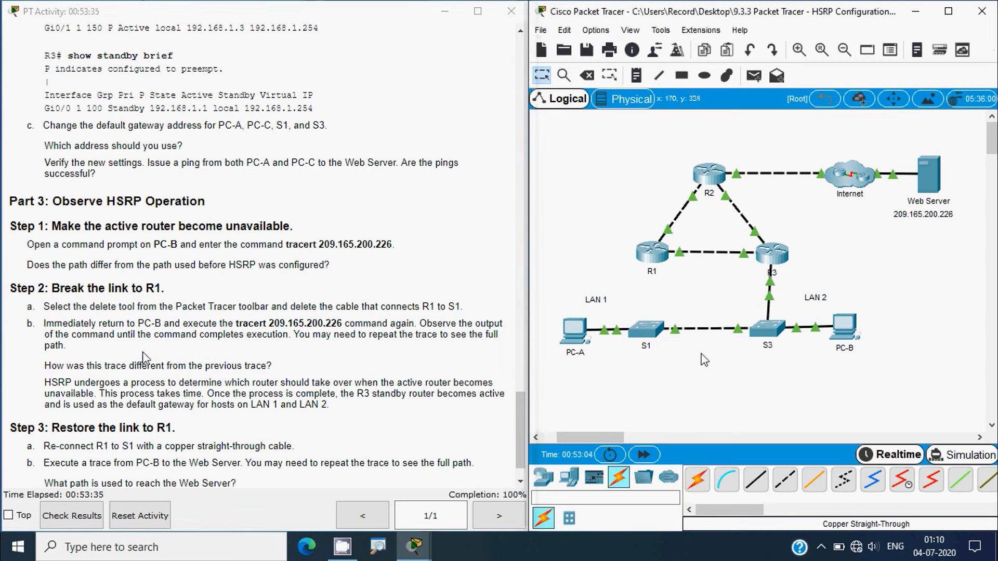
pyautogui.click(843, 330)
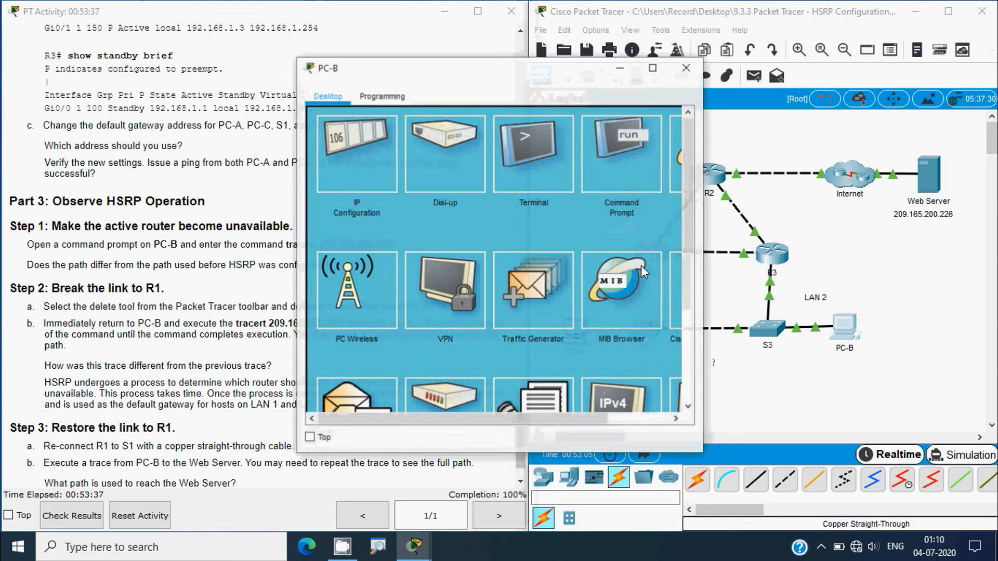
pyautogui.click(620, 169)
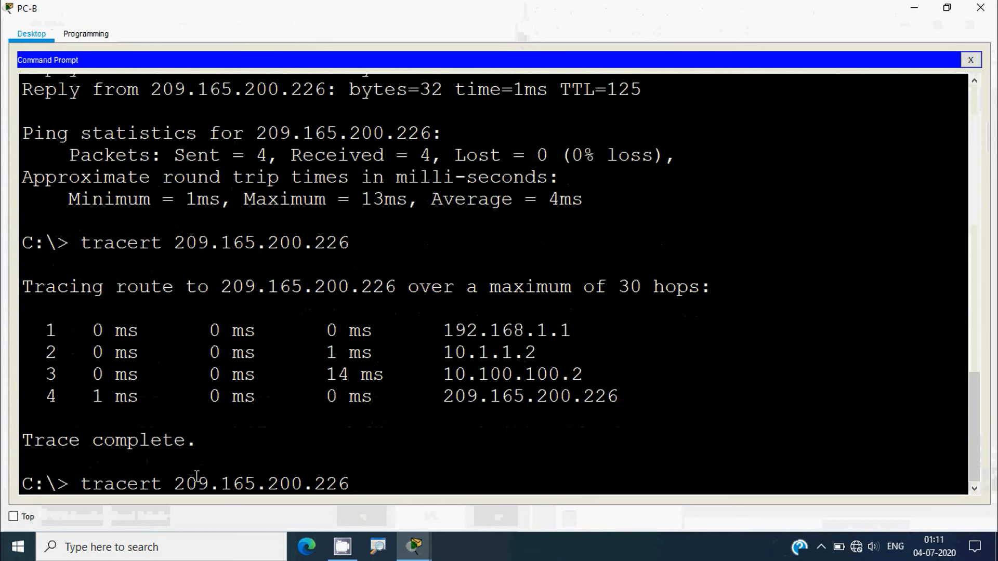
pyautogui.press('Return')
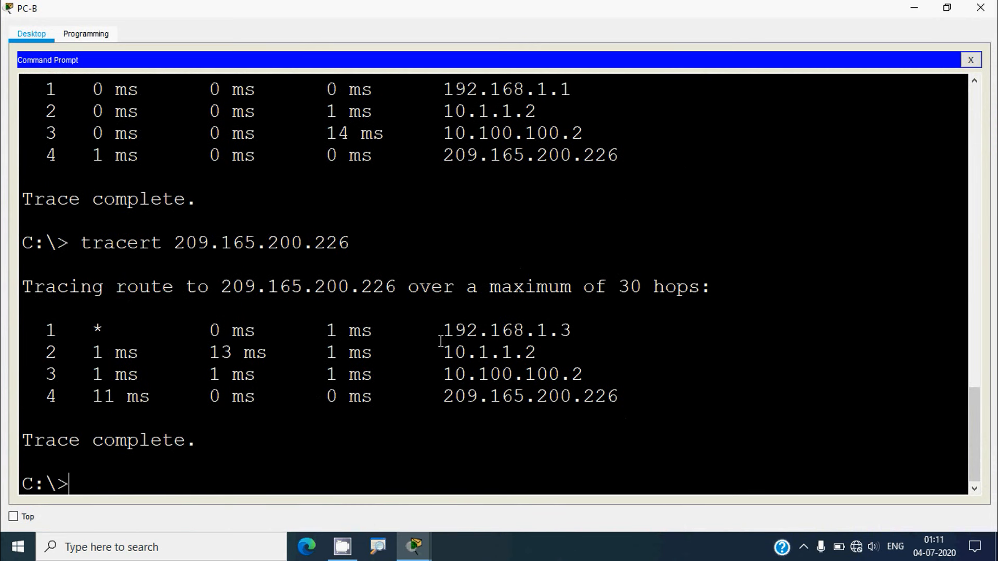
# Examine the new trace's hops against the routers in the topology and close the PC-B window
pyautogui.moveTo(443, 331); pyautogui.dragTo(573, 331)
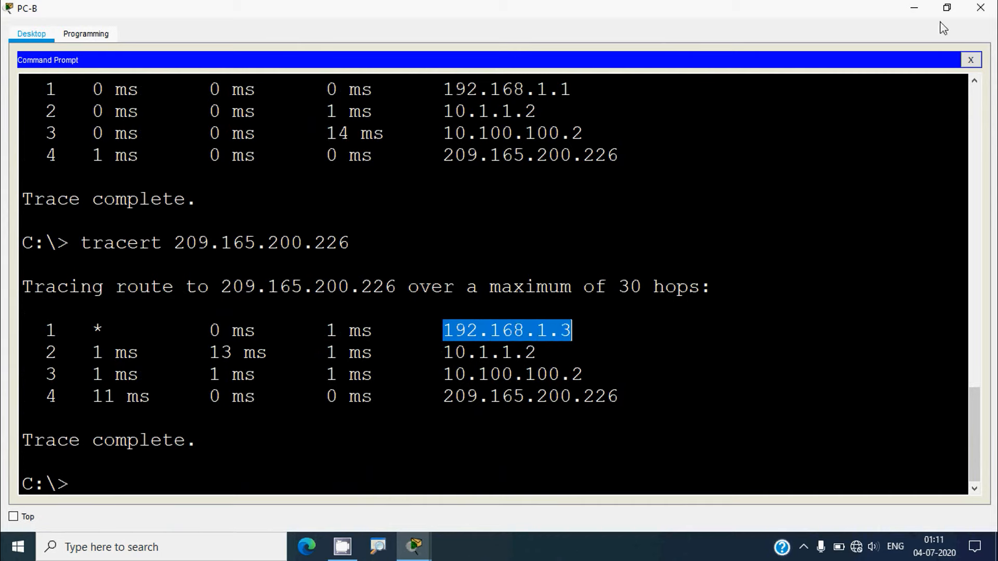
pyautogui.click(947, 7)
pyautogui.click(925, 285)
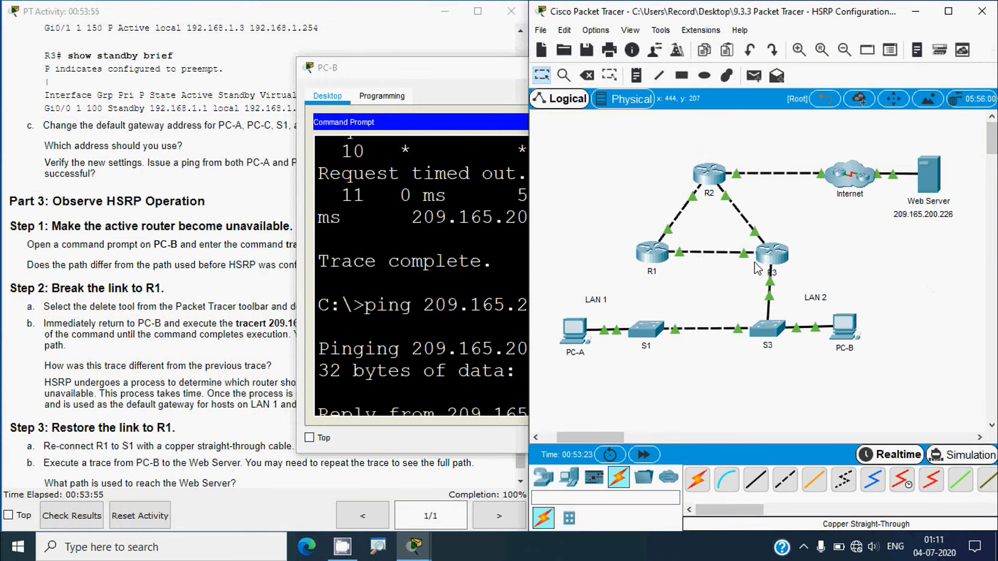
pyautogui.click(380, 266)
pyautogui.click(657, 70)
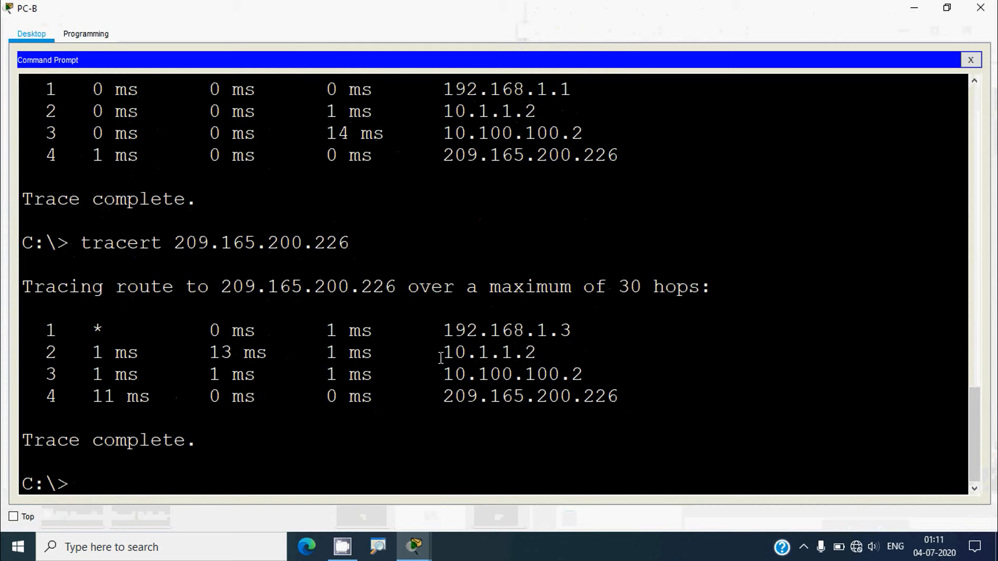
pyautogui.click(947, 7)
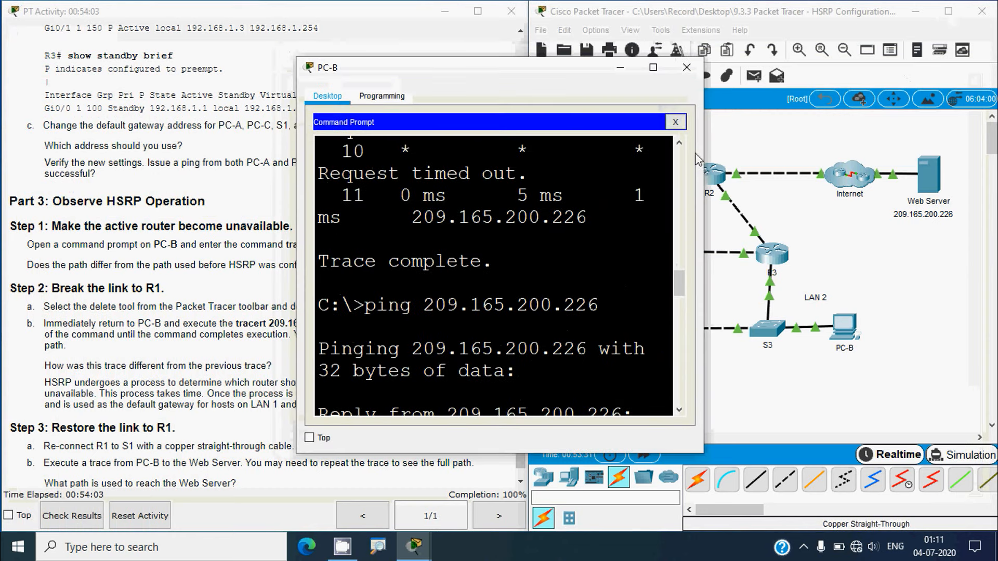
pyautogui.moveTo(590, 80); pyautogui.dragTo(522, 77)
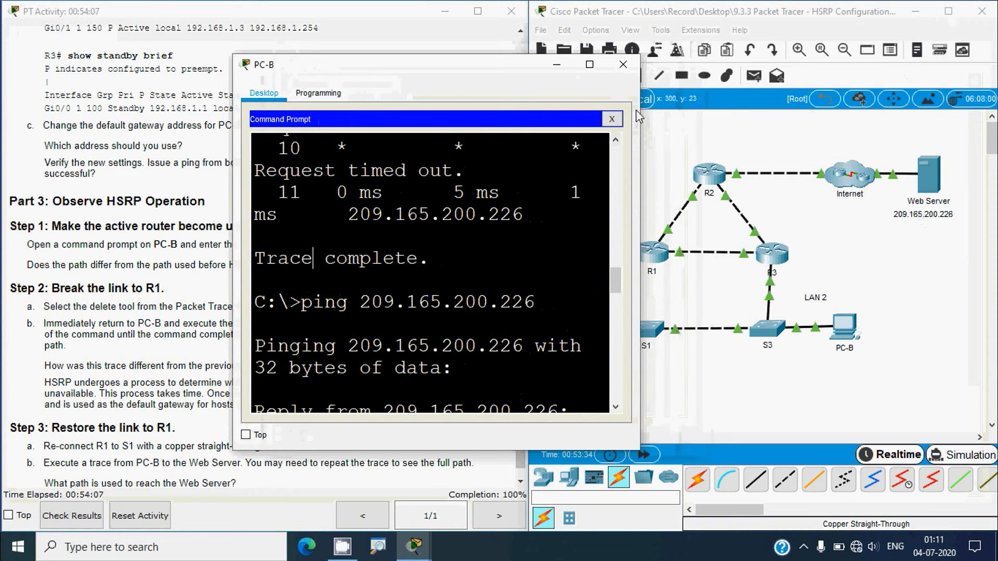
pyautogui.click(623, 65)
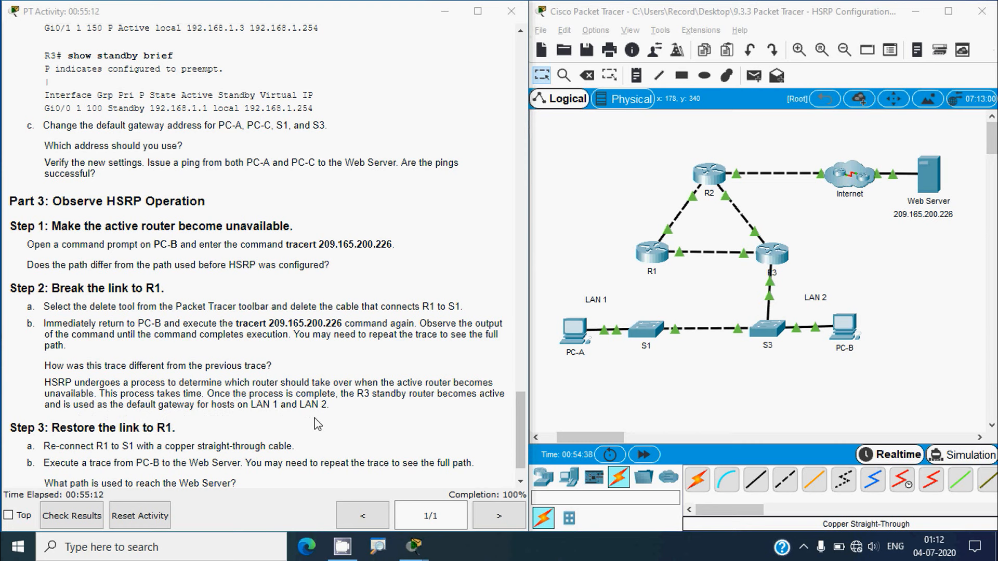
# Run show standby on router R3, examine its HSRP details including the virtual IP address, and close the router window
pyautogui.scroll(-1, 317, 424)
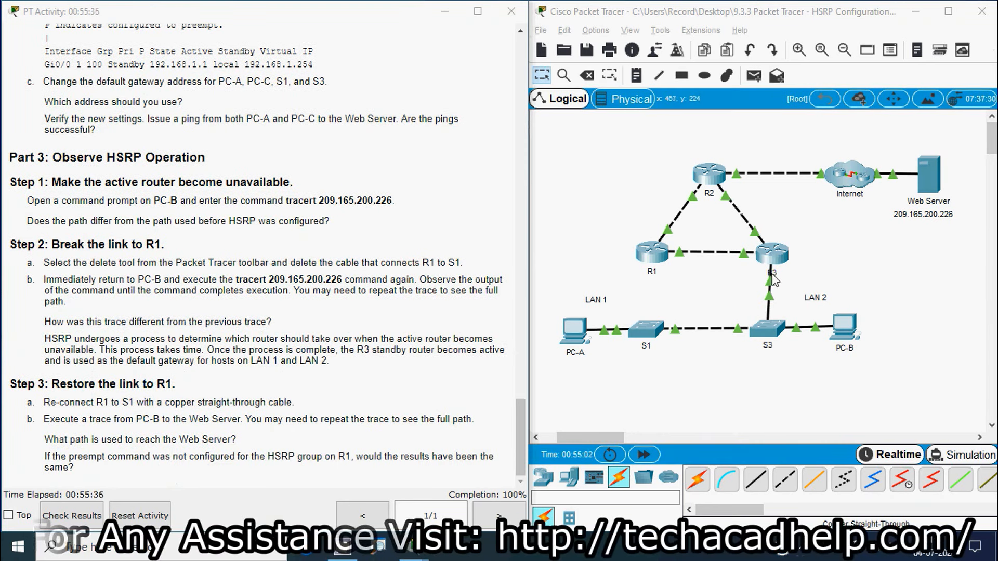
pyautogui.click(773, 258)
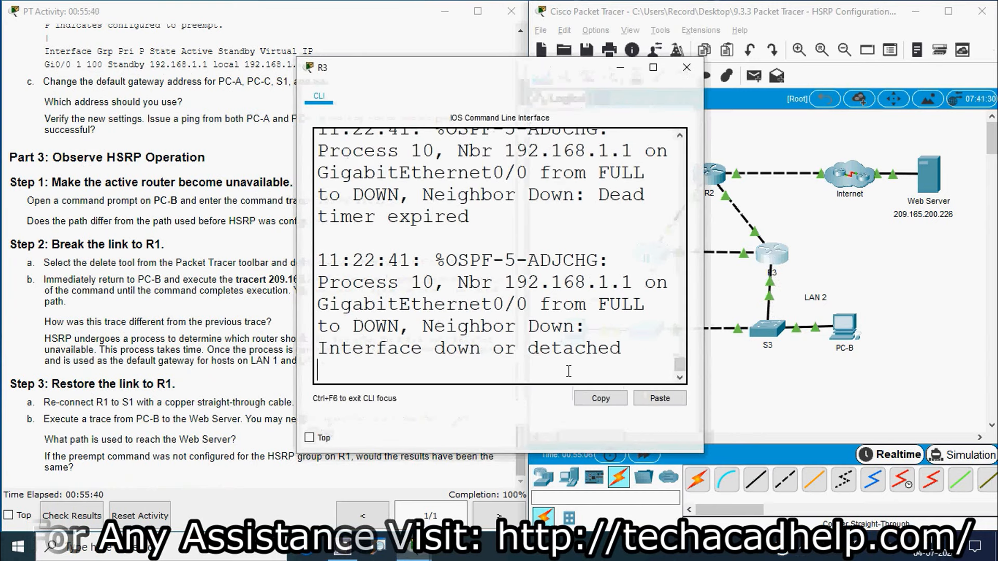
pyautogui.press('Return')
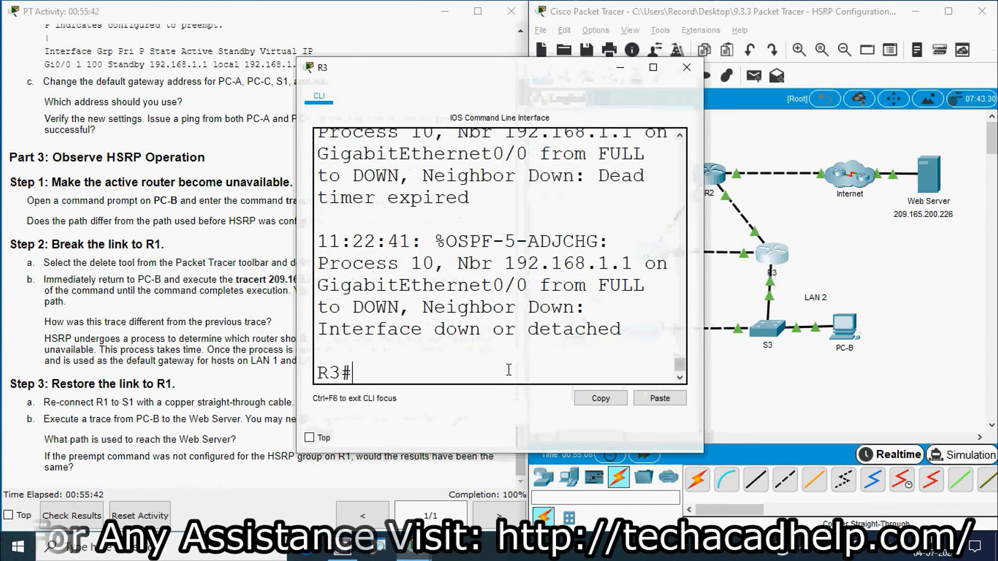
pyautogui.press('Up')
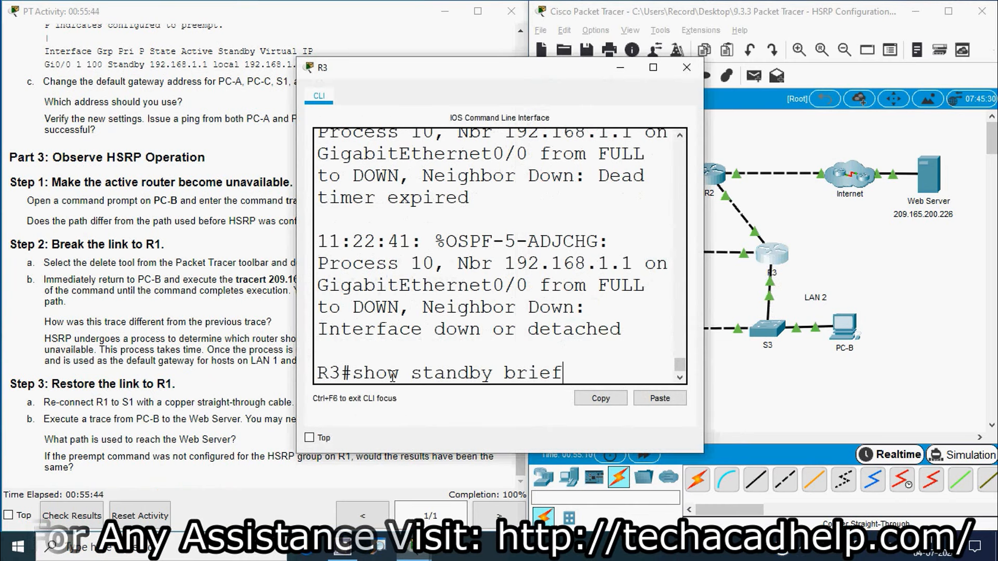
pyautogui.press('BackSpace')
pyautogui.press('BackSpace')
pyautogui.press('BackSpace')
pyautogui.press('BackSpace')
pyautogui.press('BackSpace')
pyautogui.press('BackSpace')
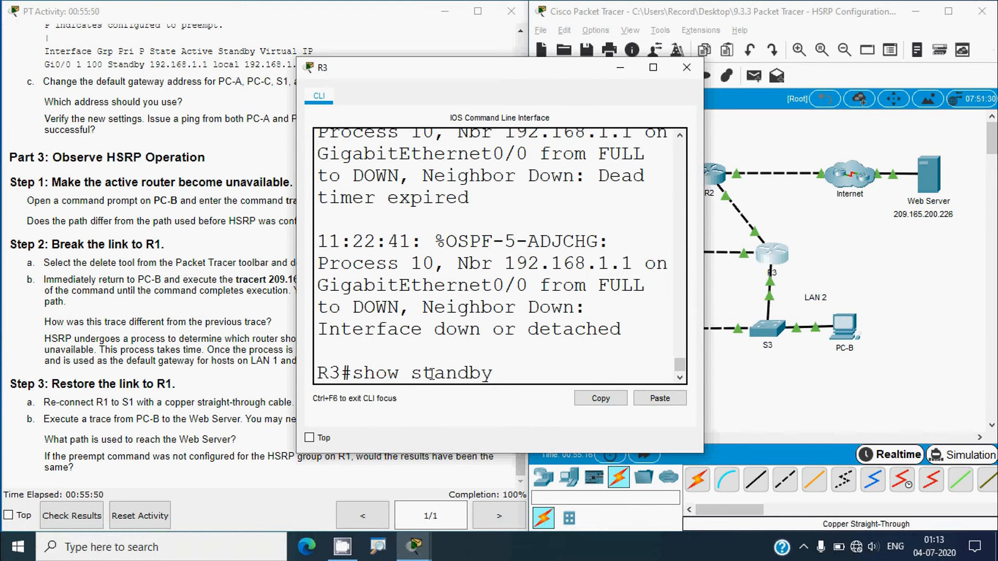
pyautogui.press('Return')
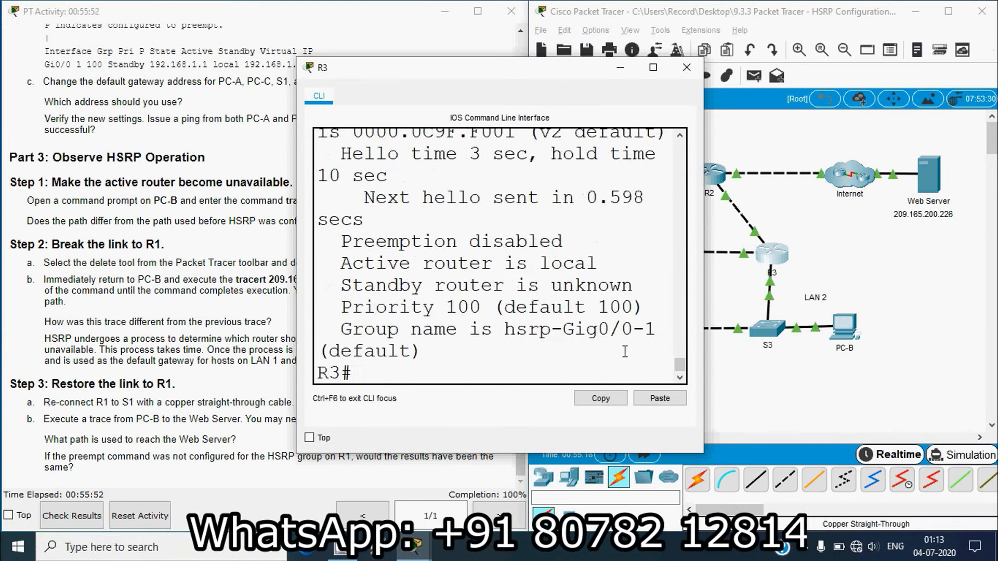
pyautogui.click(653, 67)
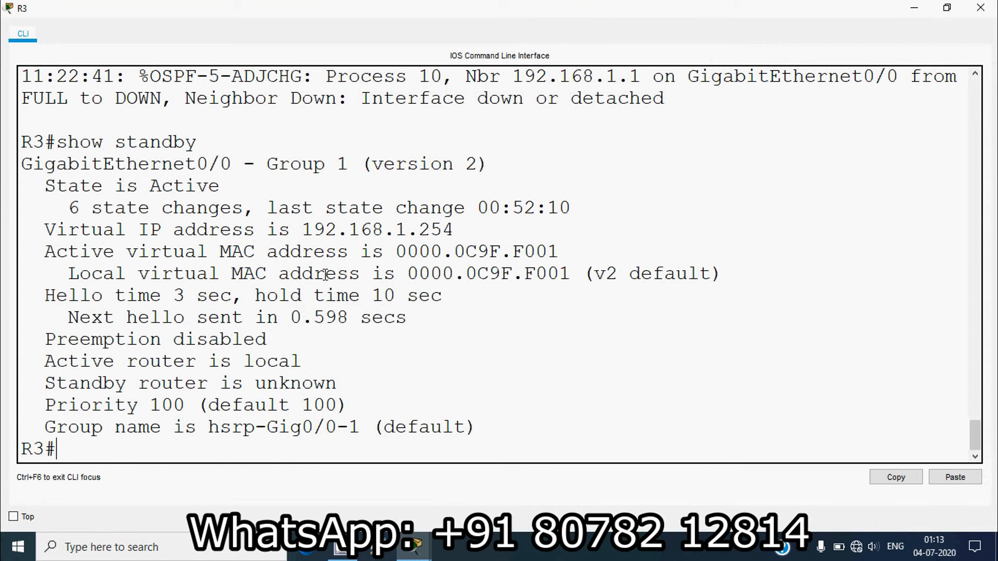
pyautogui.moveTo(219, 229); pyautogui.dragTo(385, 230)
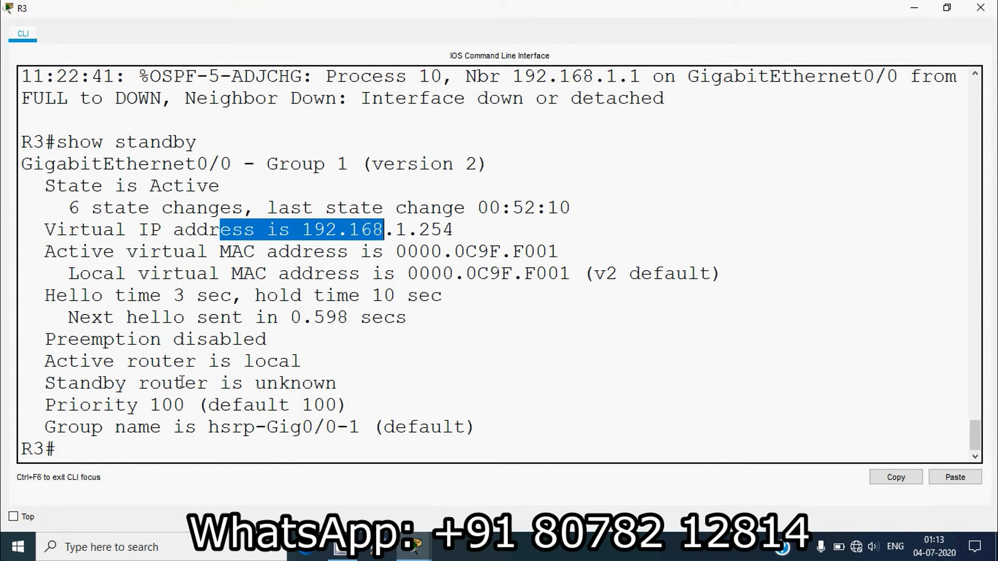
pyautogui.click(980, 7)
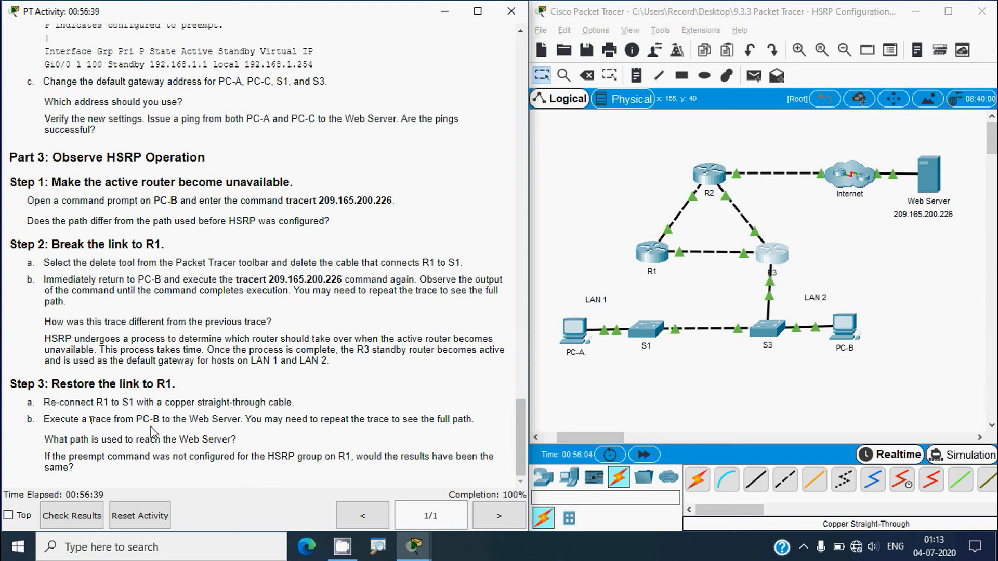
# Reconnect S1's GigabitEthernet0/2 port to R1's GigabitEthernet0/1 port with a copper straight-through cable
pyautogui.click(754, 487)
pyautogui.click(647, 332)
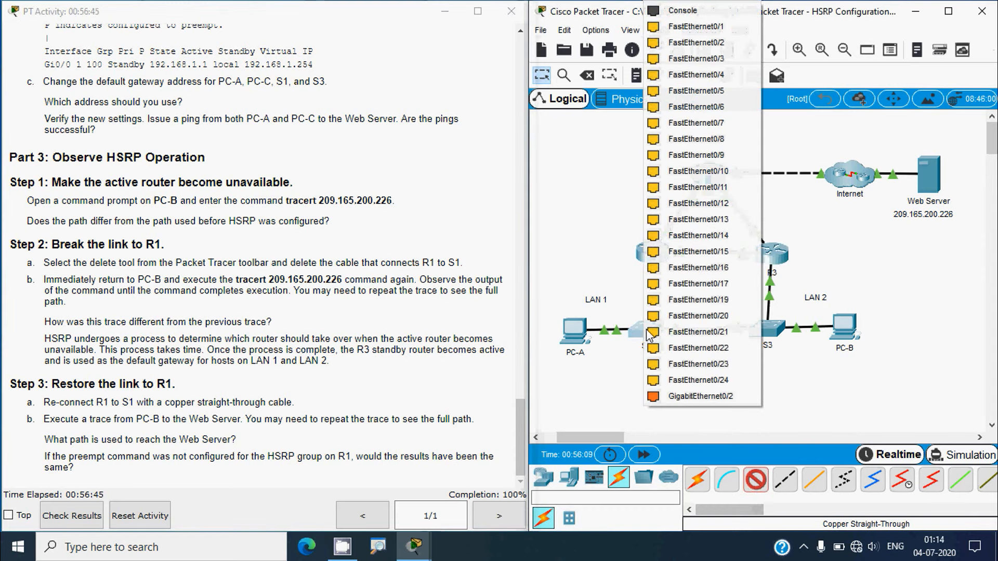
pyautogui.click(700, 396)
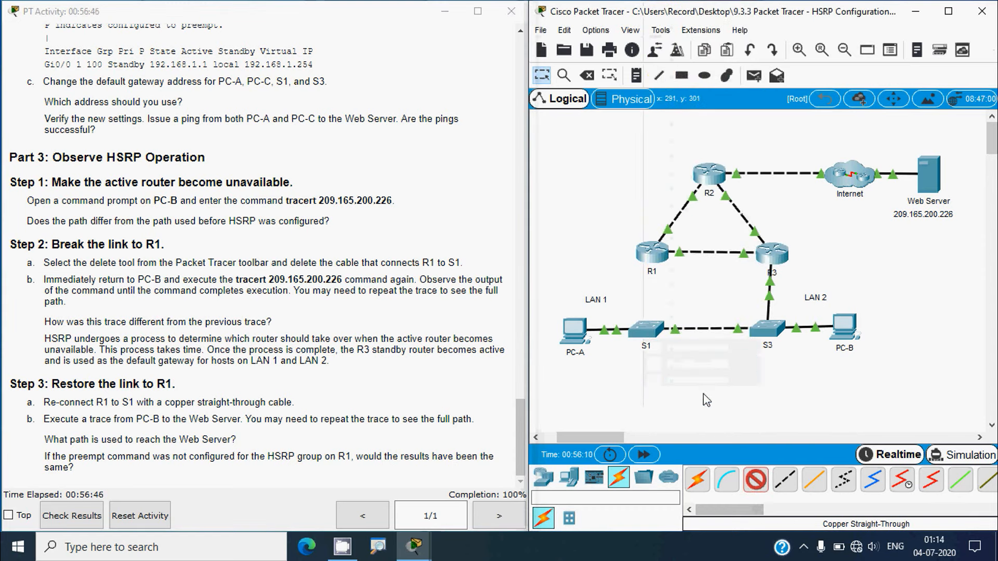
pyautogui.click(658, 253)
pyautogui.click(703, 291)
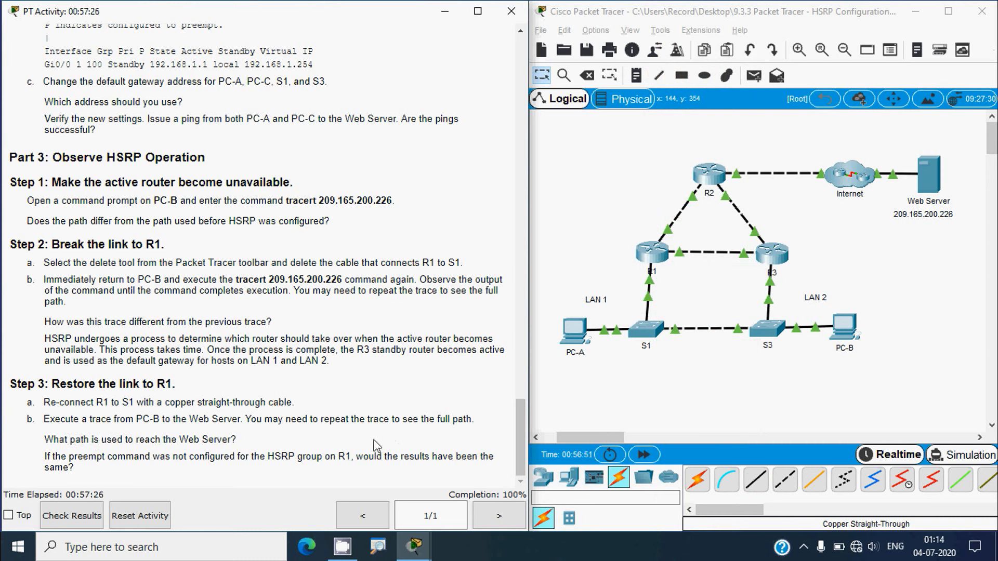
# Open PC-B's command prompt in a maximized window and rerun tracert 209.165.200.226 to trace the path to the Web Server
pyautogui.click(845, 336)
pyautogui.click(844, 335)
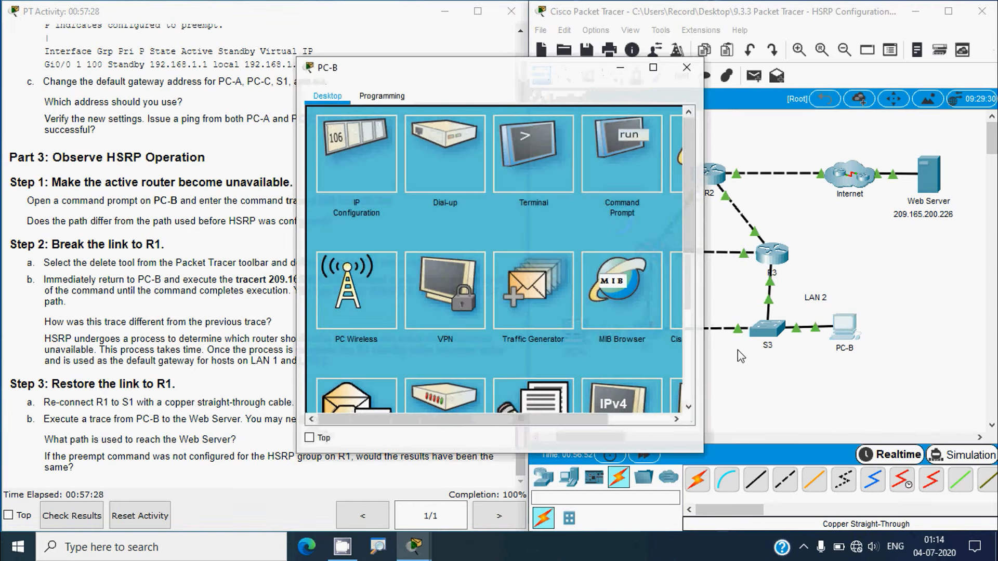
pyautogui.click(635, 169)
pyautogui.click(653, 67)
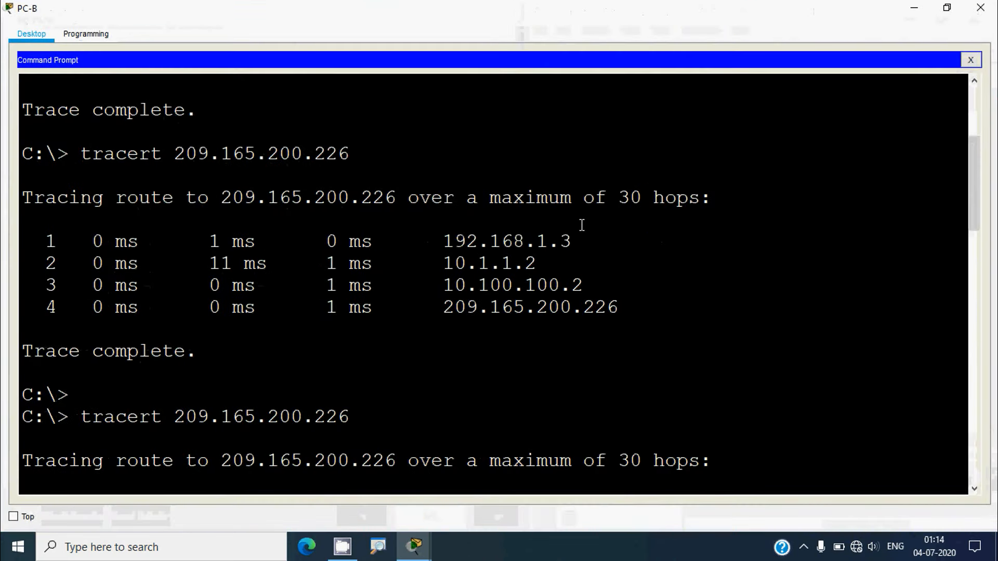
pyautogui.press('Up')
pyautogui.press('Return')
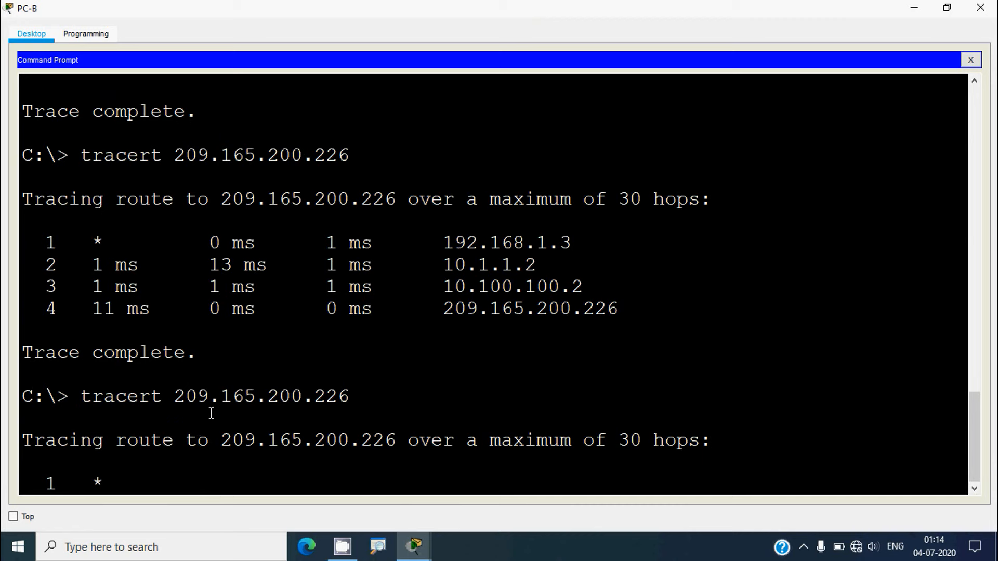
# Compare the latest trace's hops on PC-B with the routers in the topology and close the PC-B window
pyautogui.click(946, 10)
pyautogui.click(809, 383)
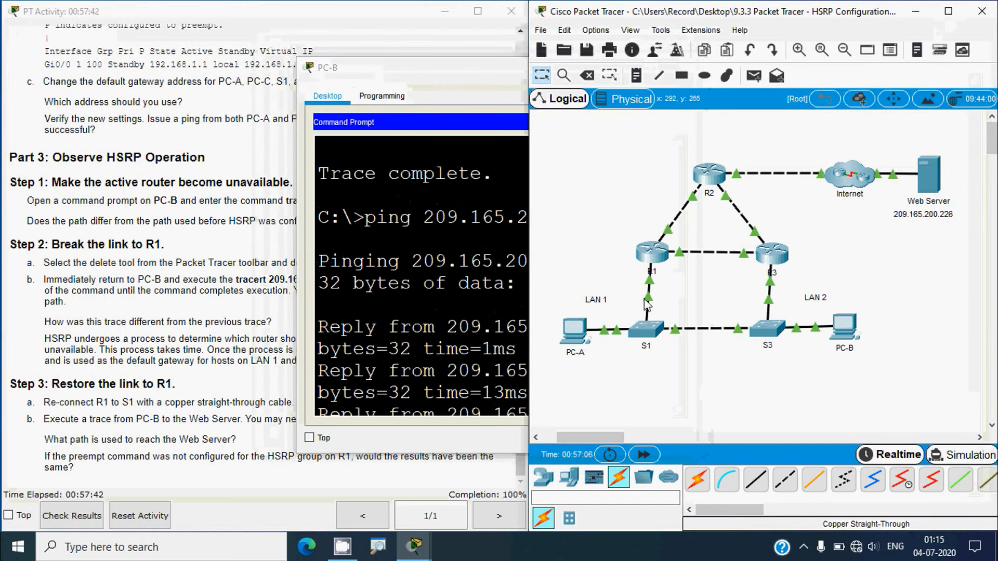
pyautogui.click(419, 343)
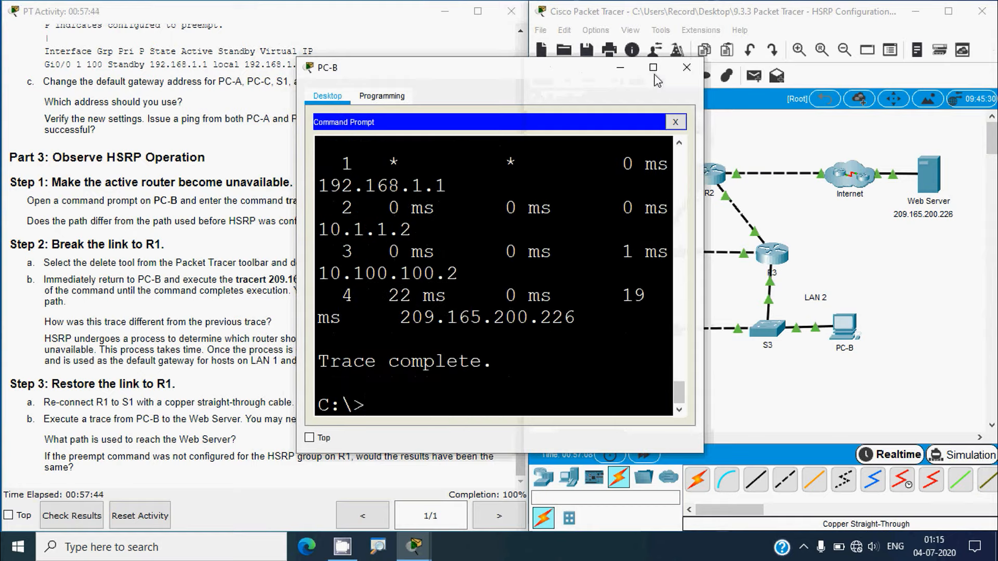
pyautogui.click(653, 72)
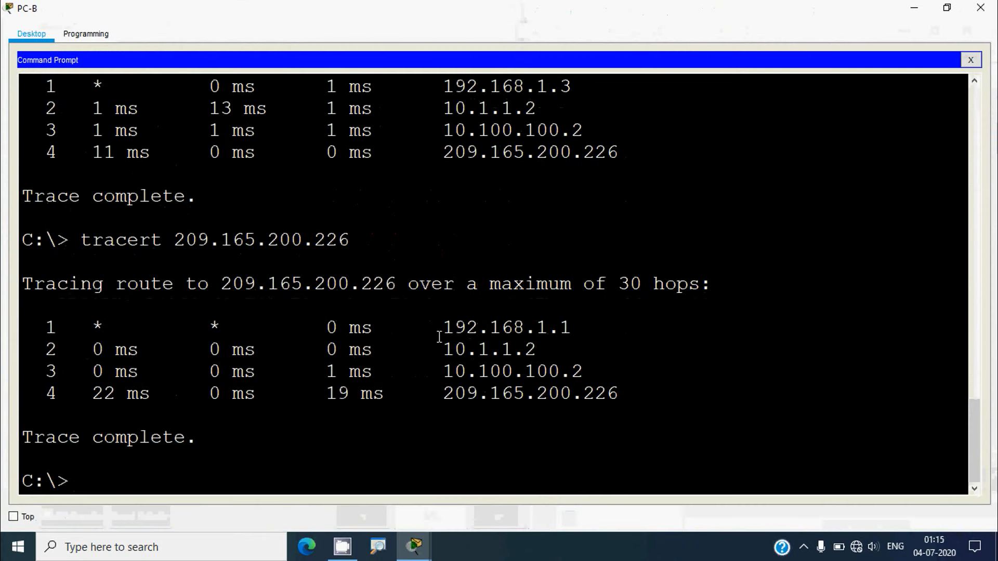
pyautogui.moveTo(443, 327); pyautogui.dragTo(583, 371)
pyautogui.moveTo(448, 394); pyautogui.dragTo(620, 394)
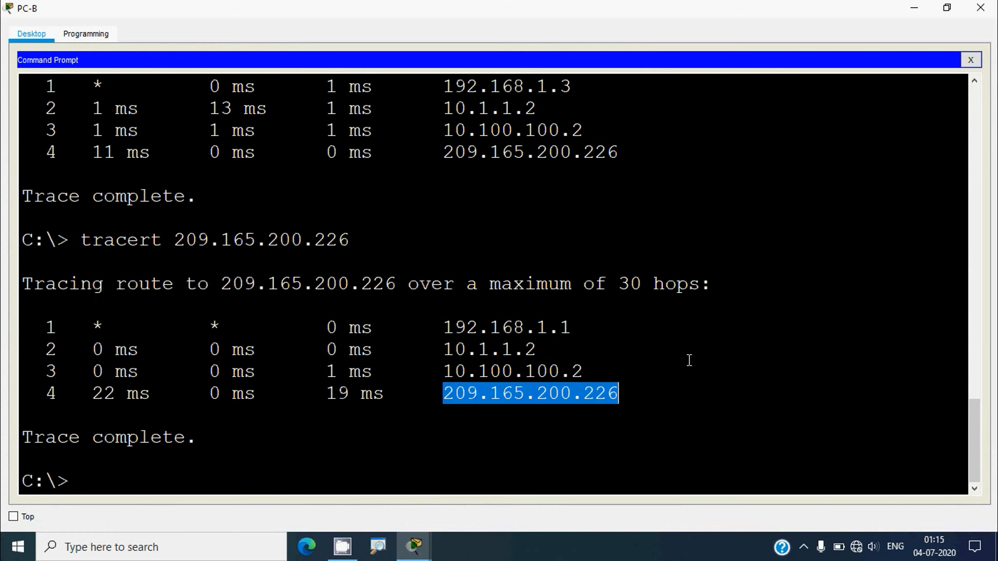
pyautogui.click(980, 7)
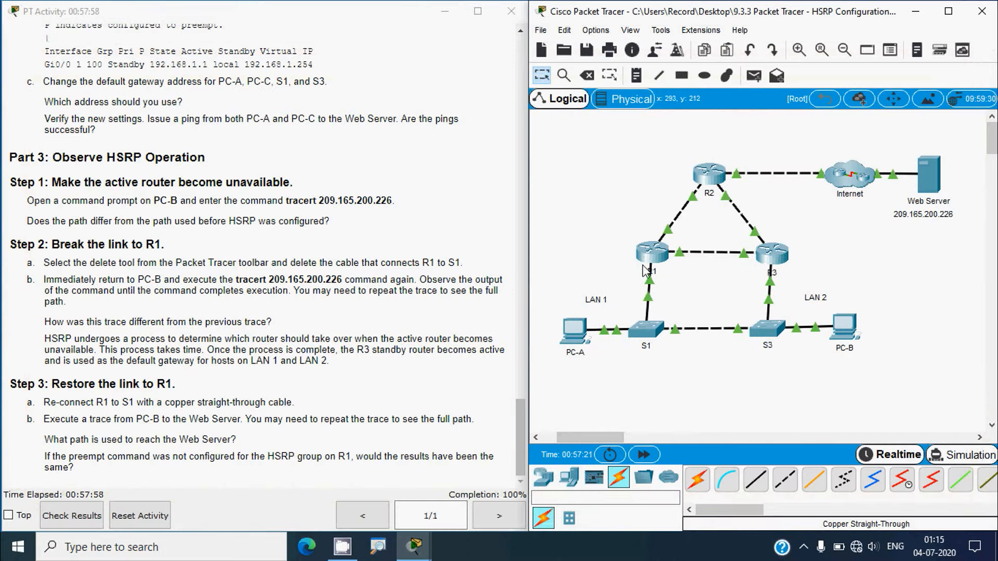
# Check the port labels on the link between R1 and S1 and return to the Addressing Table in the activity instructions
pyautogui.moveTo(520, 408); pyautogui.dragTo(541, 424)
pyautogui.click(613, 403)
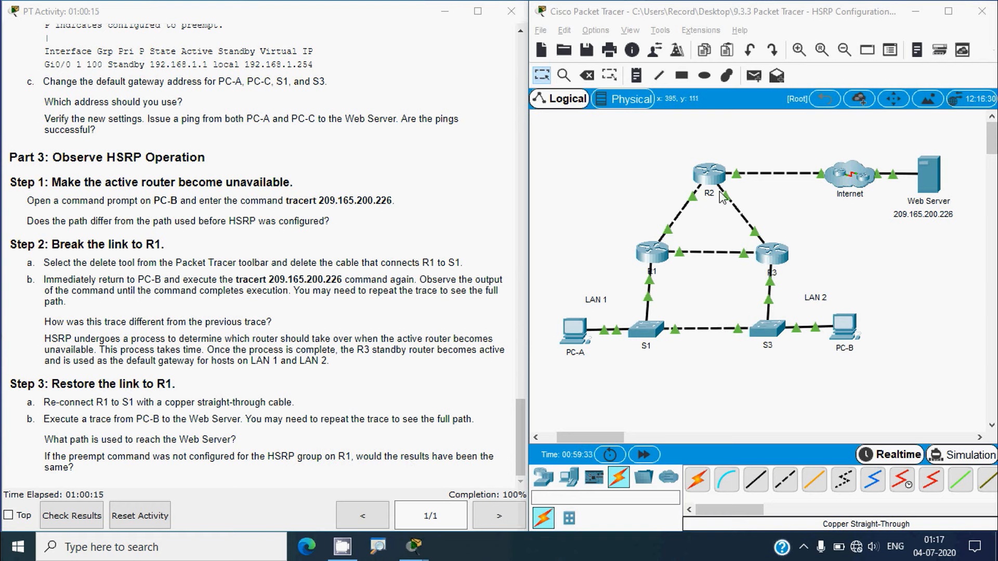
pyautogui.click(937, 306)
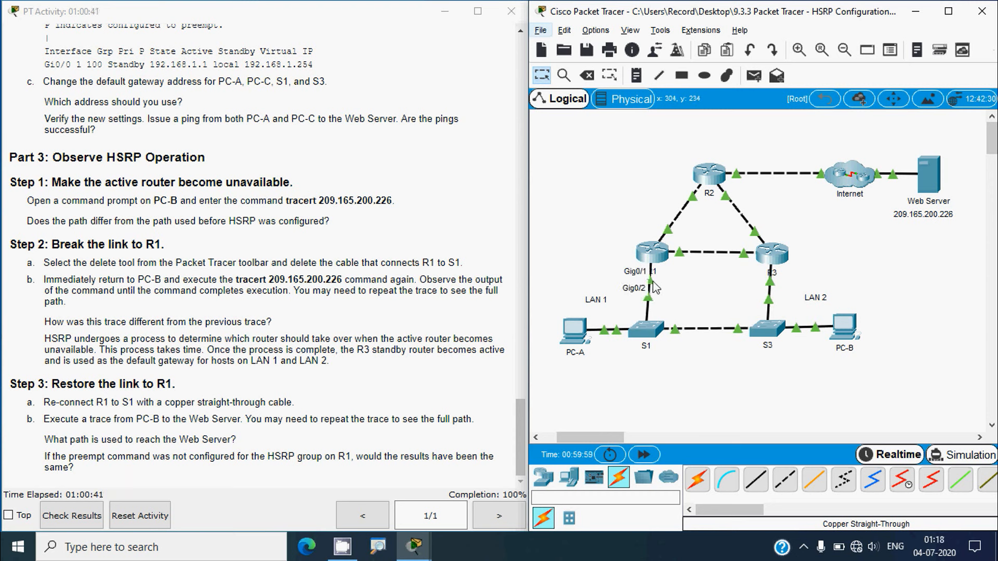
pyautogui.moveTo(656, 288)
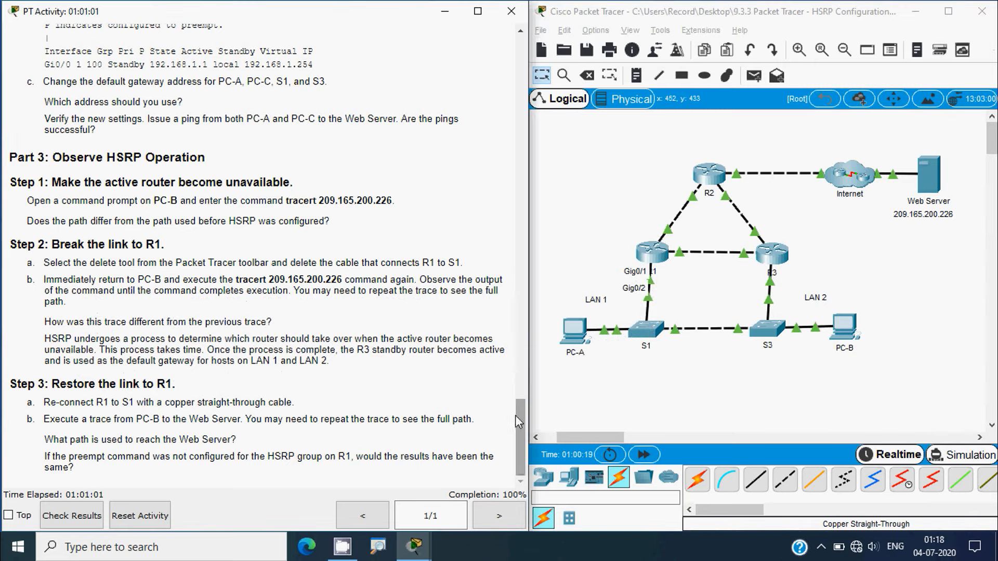
pyautogui.moveTo(516, 421); pyautogui.dragTo(528, 58)
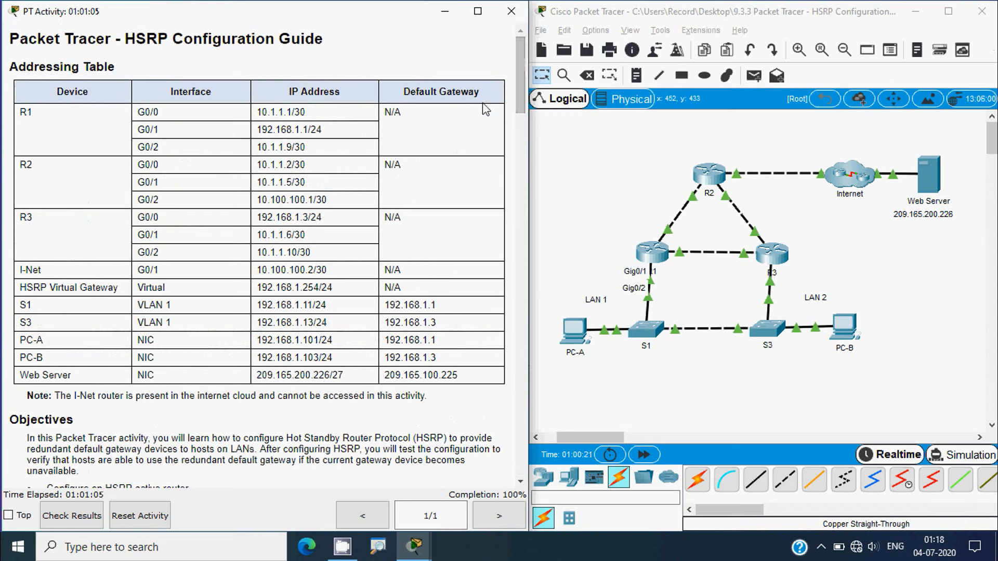